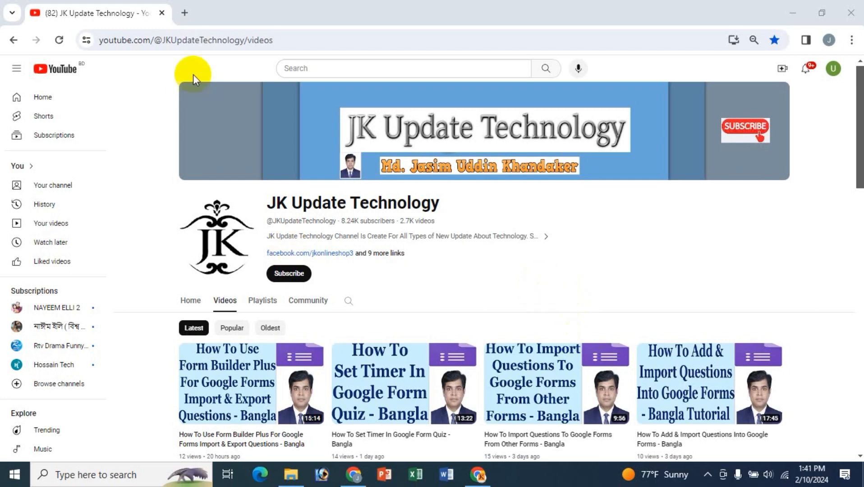
# - Search Google for 'google forms' in a new browser tab
pyautogui.click(185, 13)
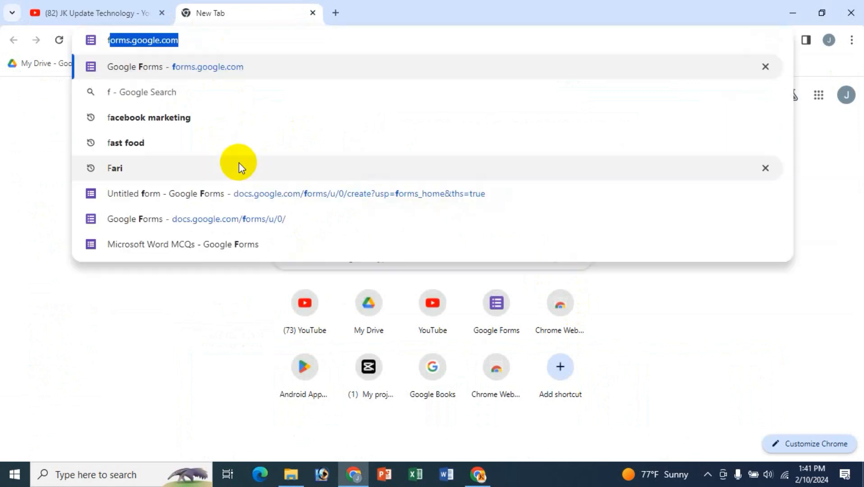
pyautogui.write('f')
pyautogui.press('BackSpace')
pyautogui.press('BackSpace')
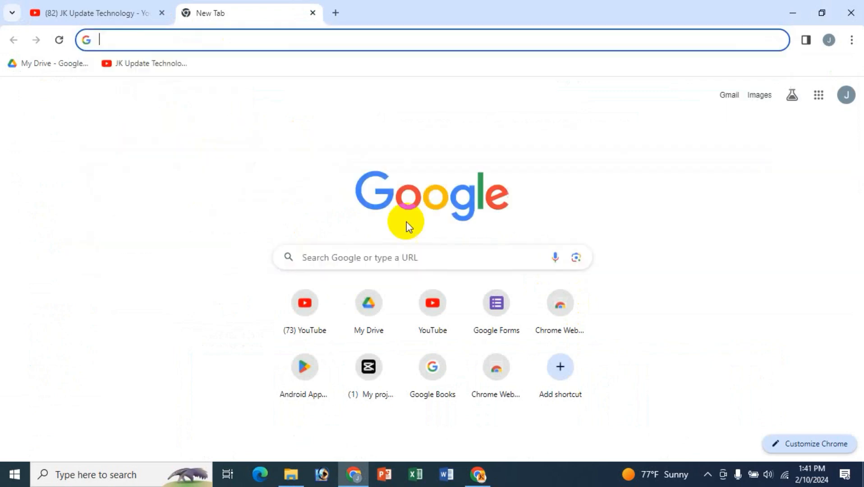
pyautogui.click(363, 260)
pyautogui.write('f')
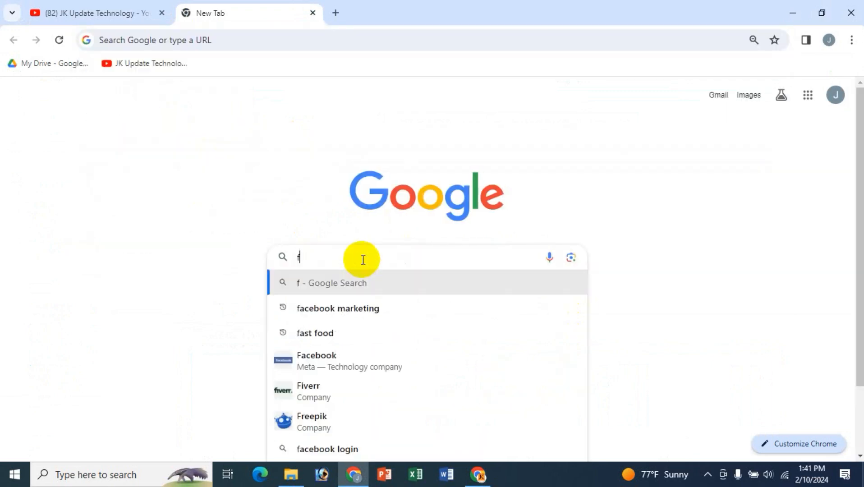
pyautogui.press('BackSpace')
pyautogui.write('go')
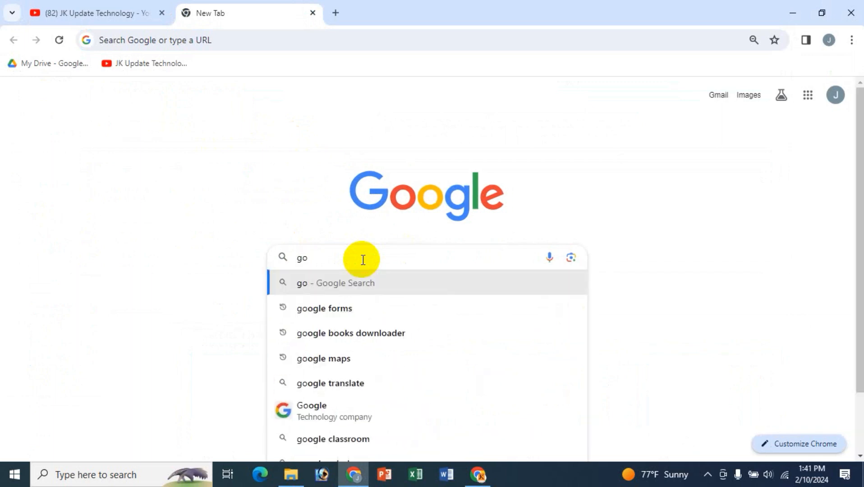
pyautogui.press('Down')
pyautogui.press('Return')
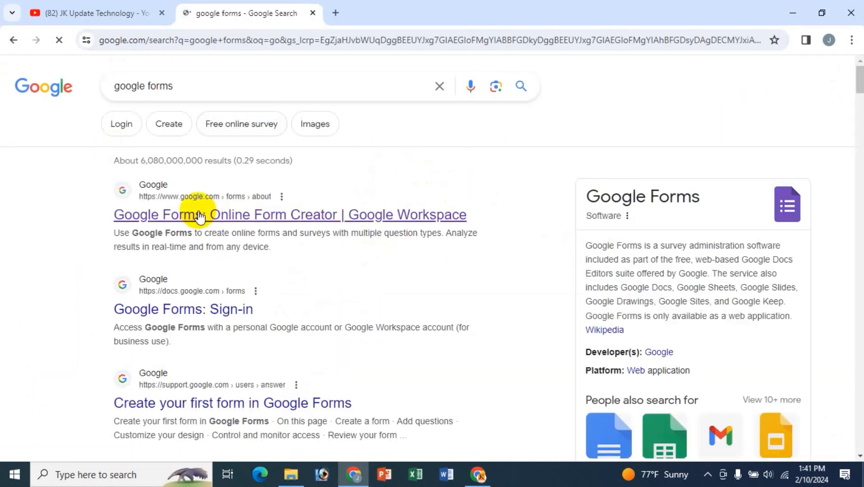
# - Close the search results tab and launch Google Forms from the Google apps grid
pyautogui.click(334, 12)
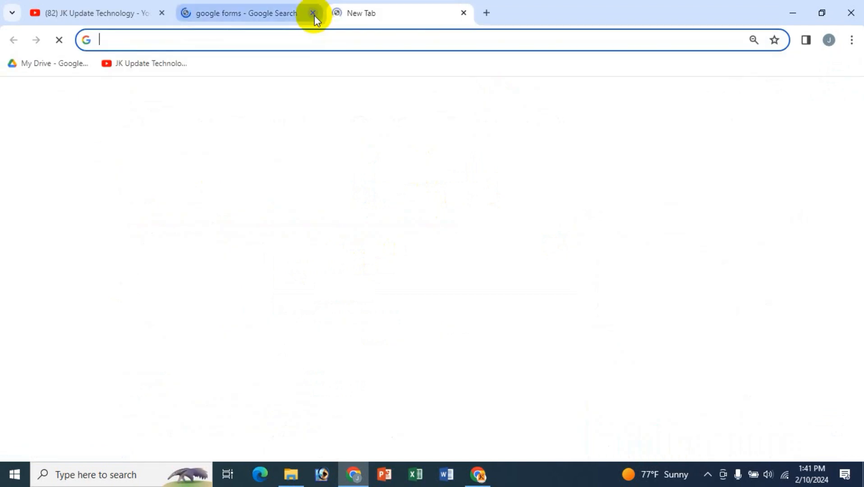
pyautogui.click(315, 14)
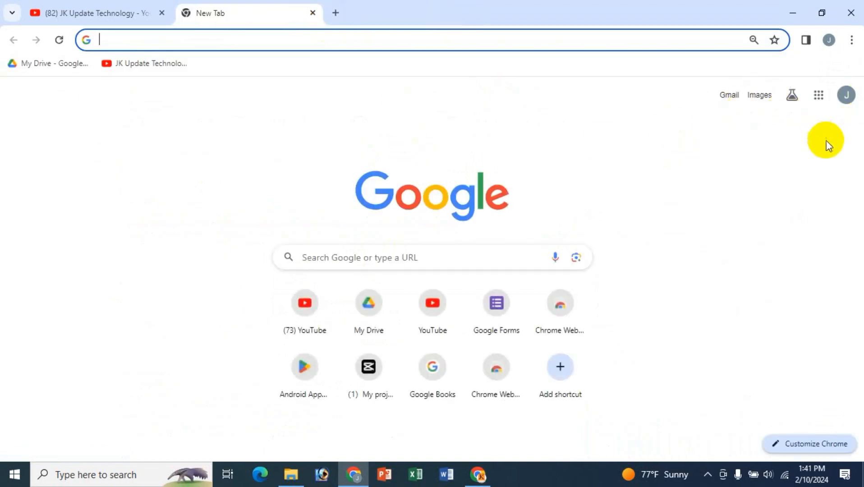
pyautogui.click(820, 102)
pyautogui.scroll(-6, 829, 222)
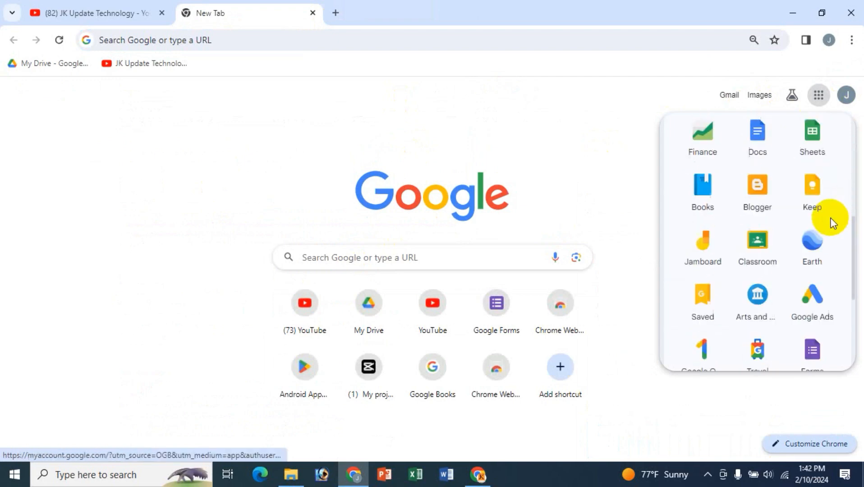
pyautogui.click(810, 244)
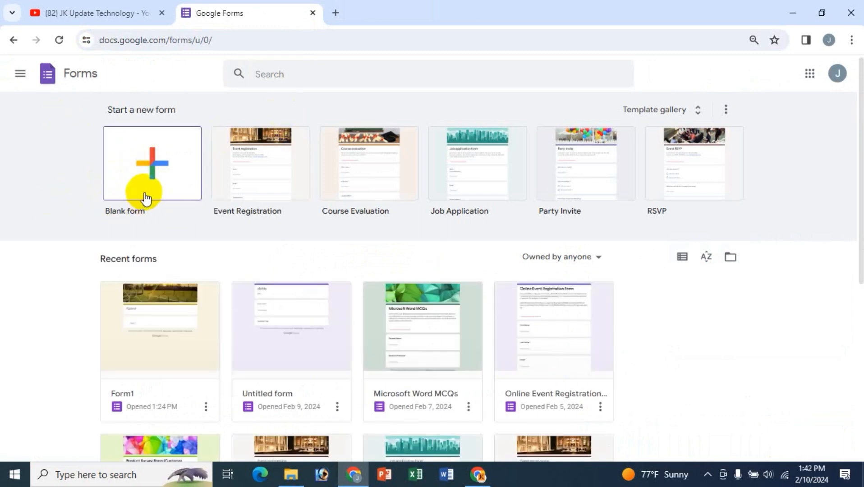
# - Create a blank form titled 'Test Form' and give the document the same name
pyautogui.click(146, 156)
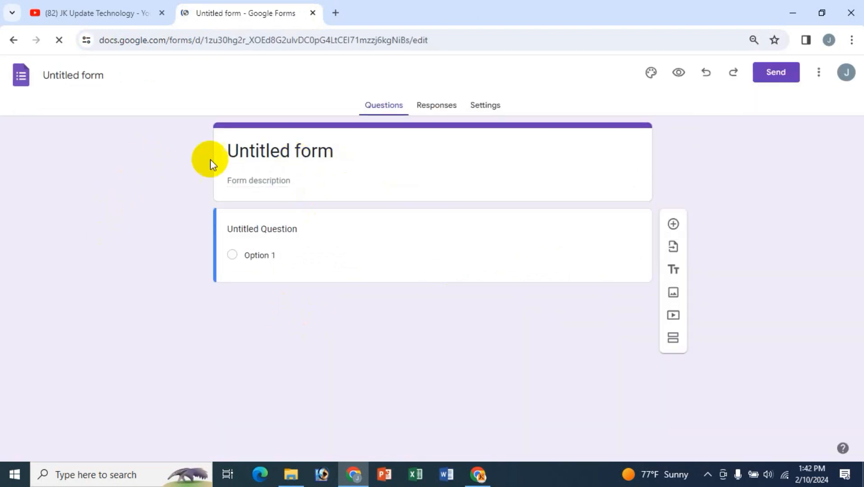
pyautogui.moveTo(350, 150); pyautogui.dragTo(162, 166)
pyautogui.write('Test Form')
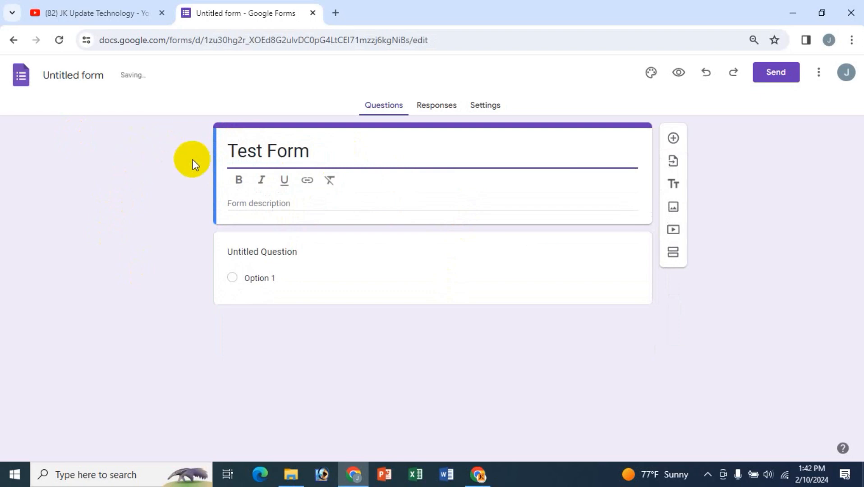
pyautogui.click(192, 104)
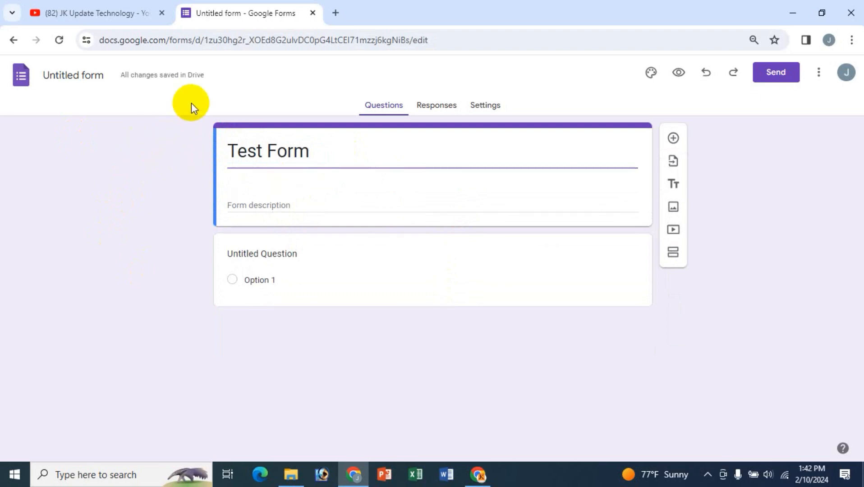
pyautogui.click(65, 76)
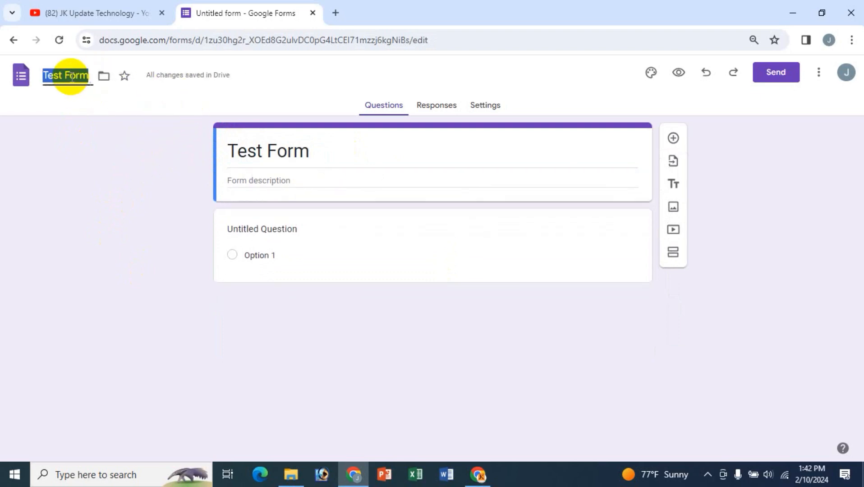
pyautogui.click(143, 104)
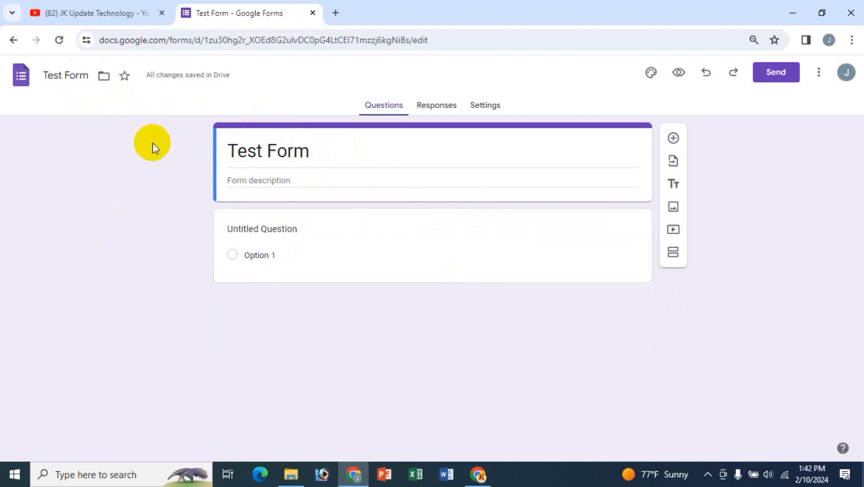
# - Make the 'Test Form' title bold
pyautogui.click(264, 146)
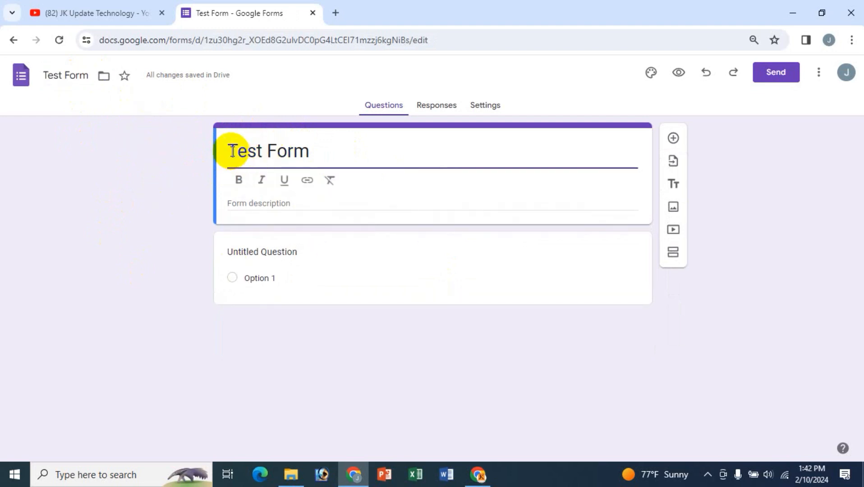
pyautogui.tripleClick(245, 150)
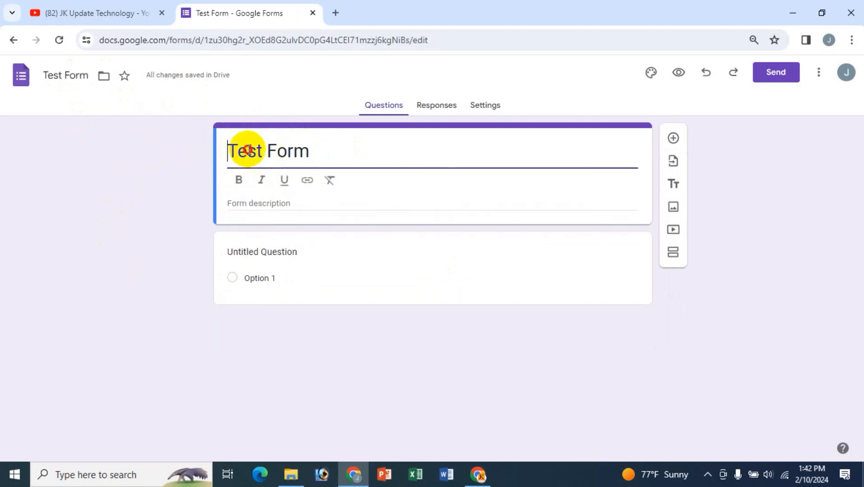
pyautogui.click(239, 181)
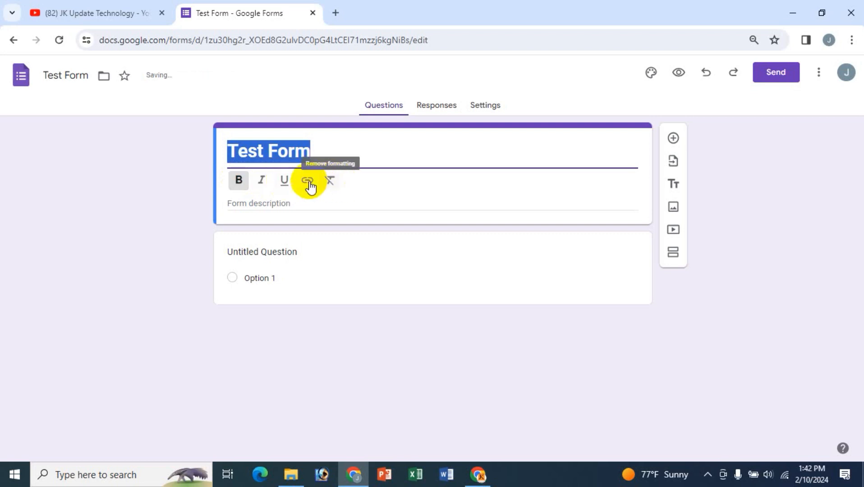
pyautogui.click(307, 180)
pyautogui.click(490, 318)
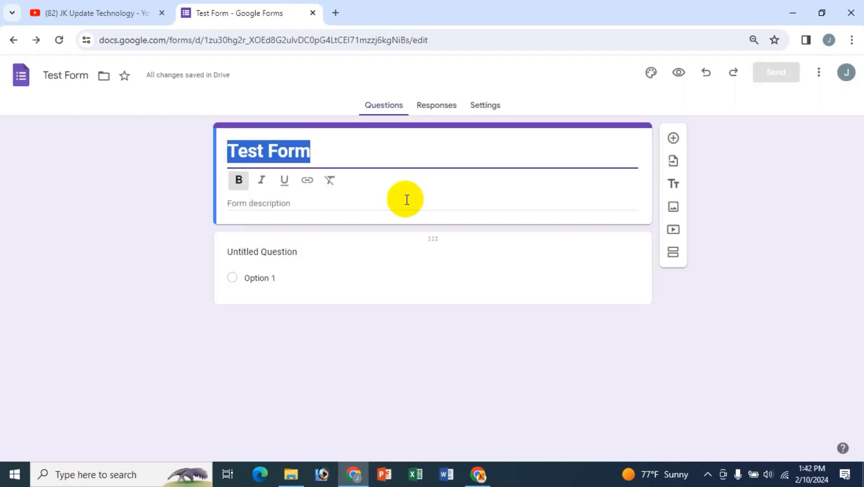
pyautogui.click(329, 181)
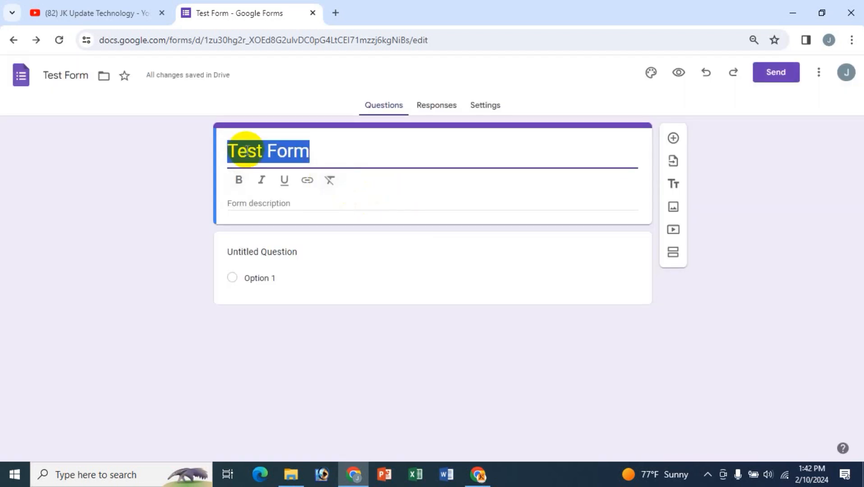
pyautogui.click(240, 181)
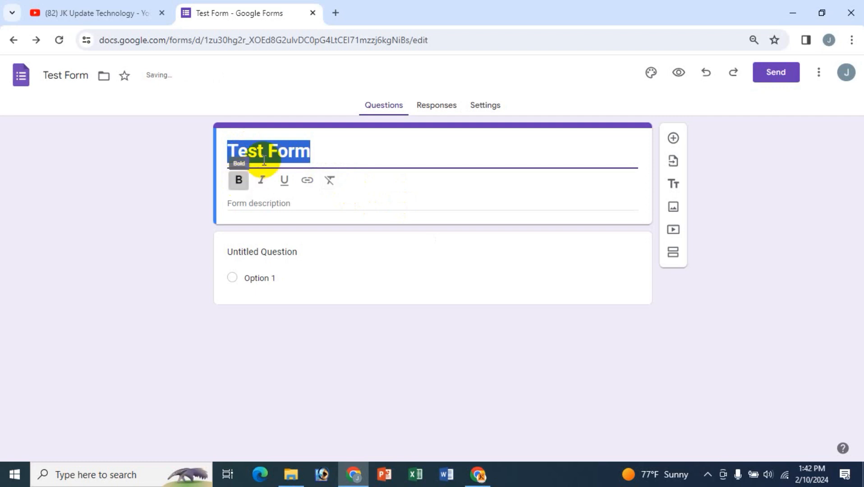
# - Add a short placeholder description below the form title
pyautogui.click(272, 203)
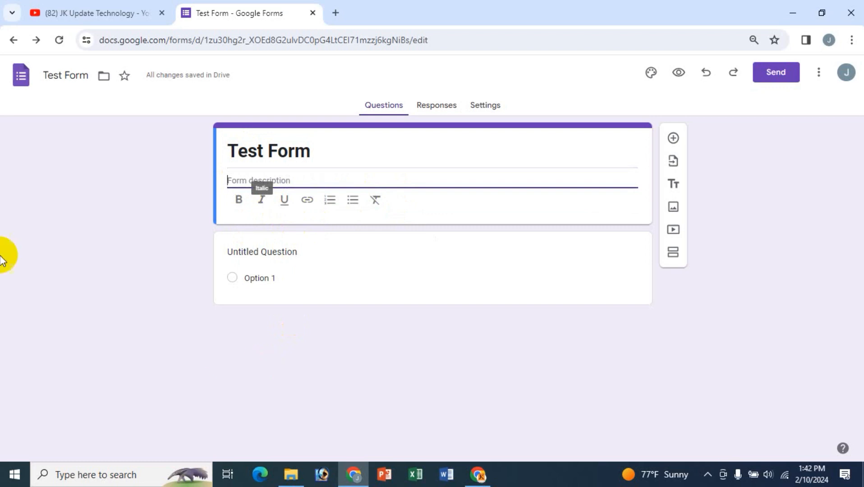
pyautogui.write('kfsd ds dsfsd')
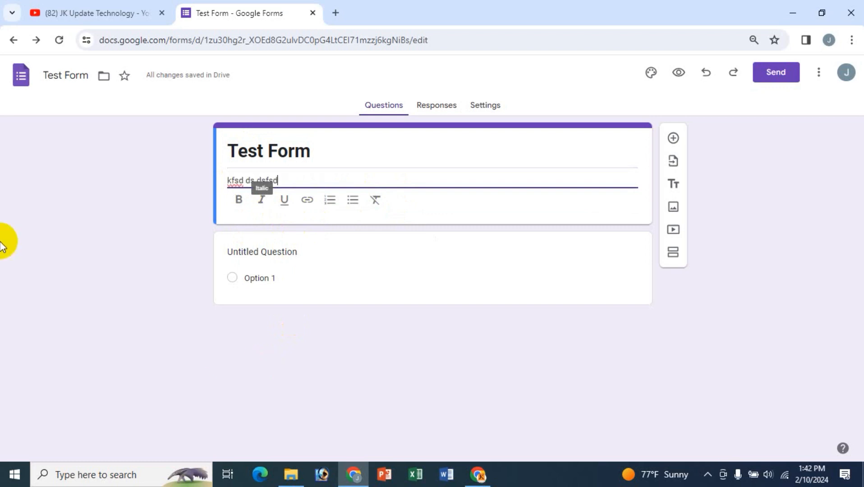
pyautogui.moveTo(292, 176); pyautogui.dragTo(230, 178)
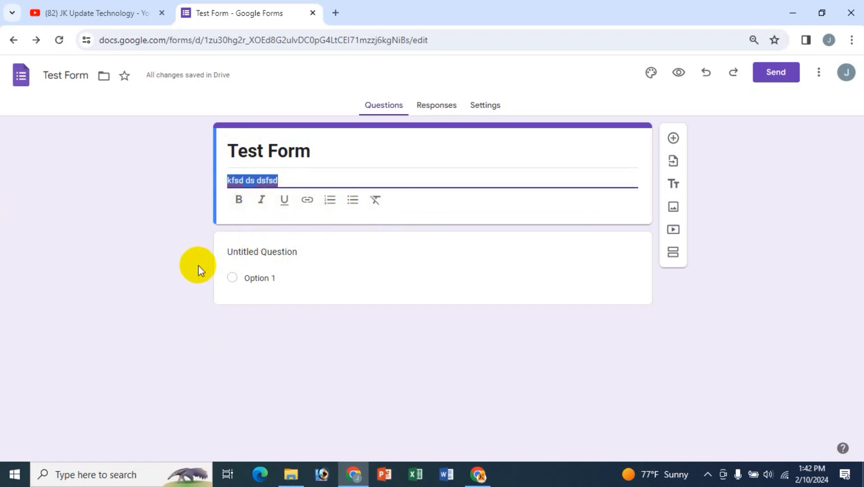
pyautogui.click(178, 272)
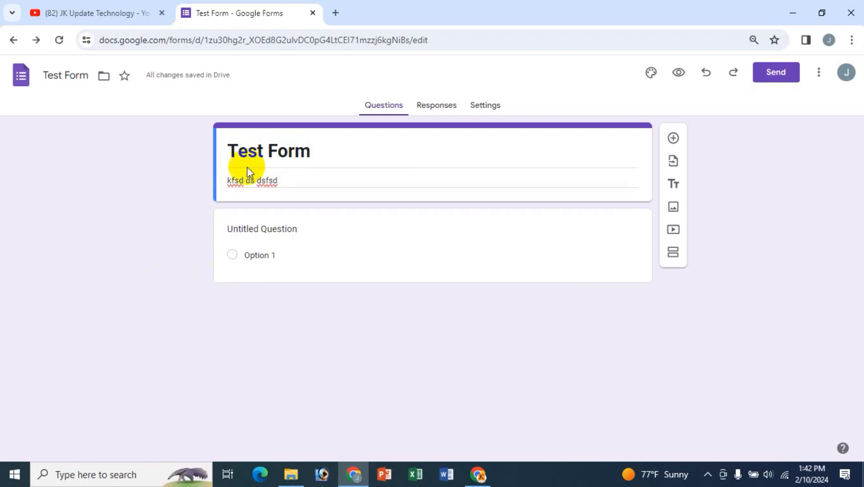
pyautogui.click(288, 232)
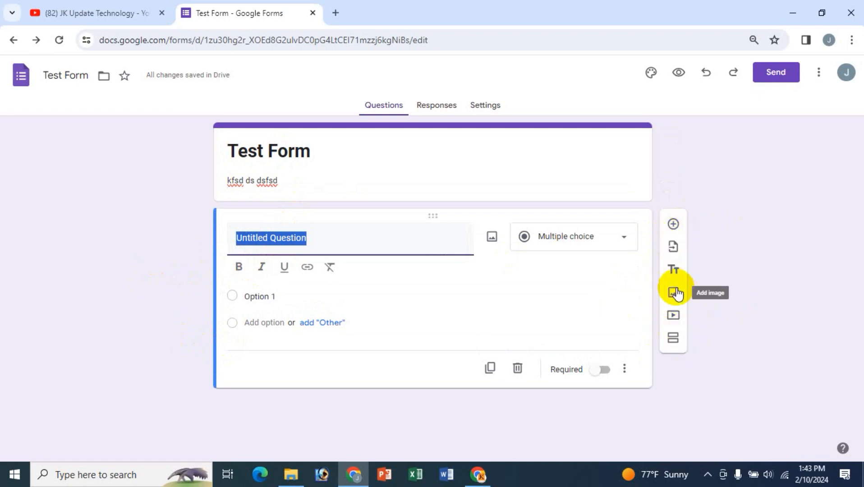
# - Scroll through the JK Update Technology YouTube videos page, then return to the Test Form editor
pyautogui.click(115, 11)
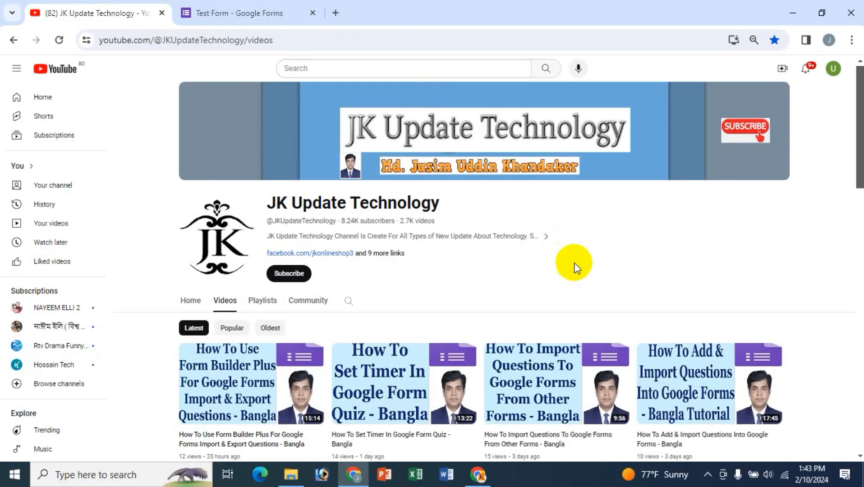
pyautogui.scroll(1, 175, 356)
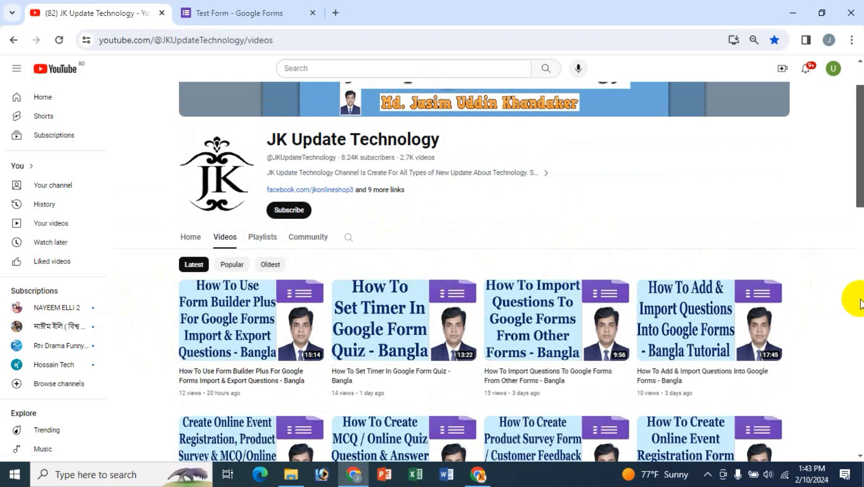
pyautogui.scroll(-1, 851, 300)
pyautogui.scroll(-2, 857, 322)
pyautogui.scroll(-1, 857, 325)
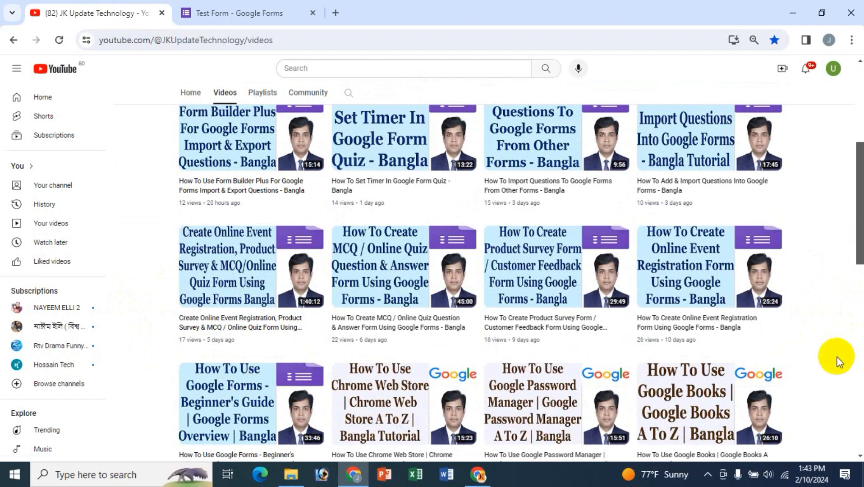
pyautogui.scroll(-2, 843, 348)
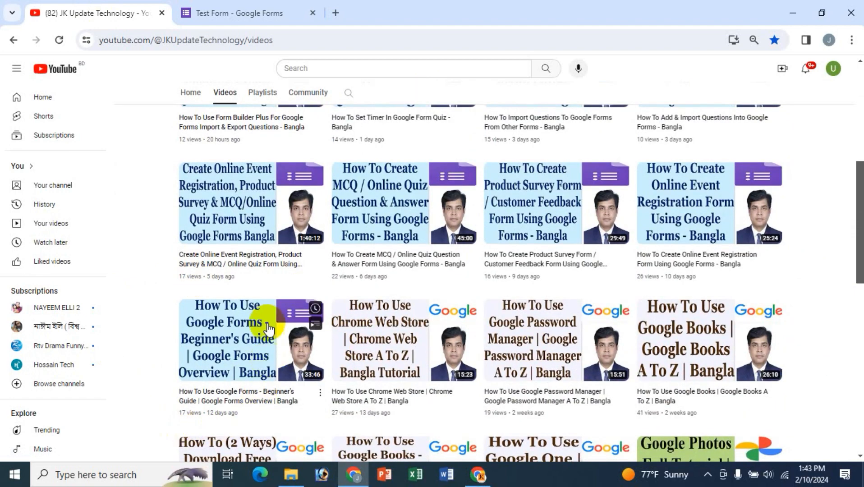
pyautogui.scroll(5, 157, 333)
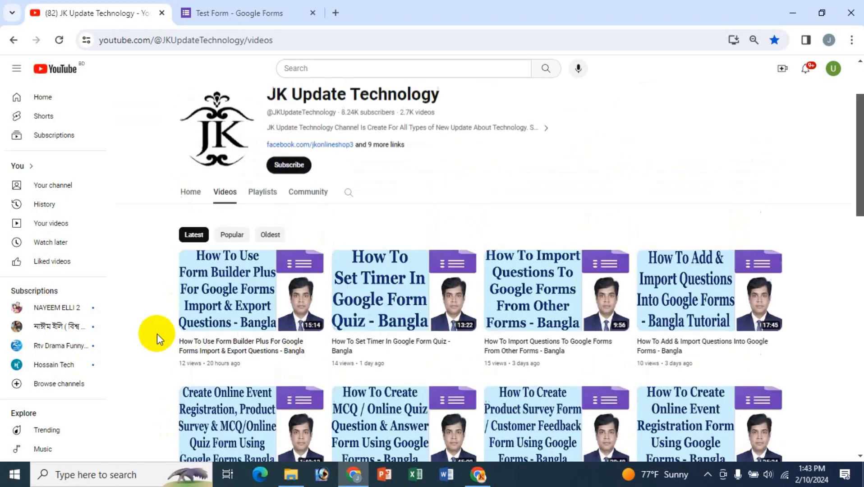
pyautogui.scroll(2, 666, 209)
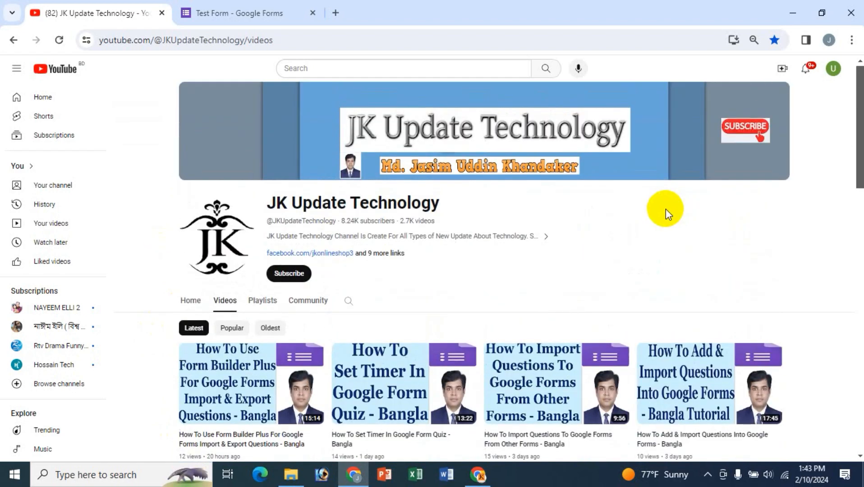
pyautogui.click(252, 12)
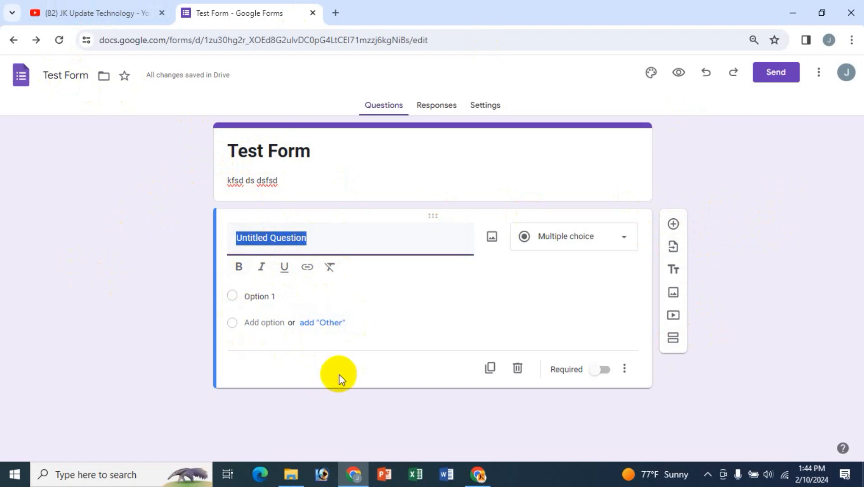
# - Replace the untitled question with a new question whose 'First Name' title is bold
pyautogui.click(518, 370)
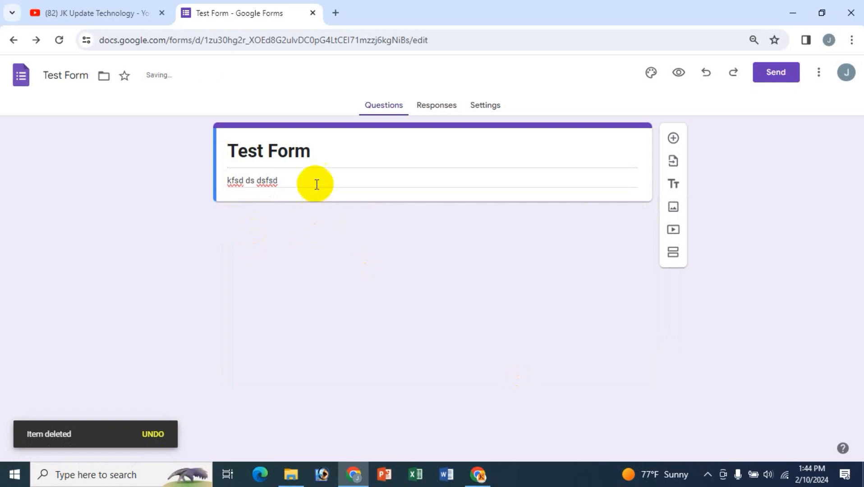
pyautogui.click(674, 138)
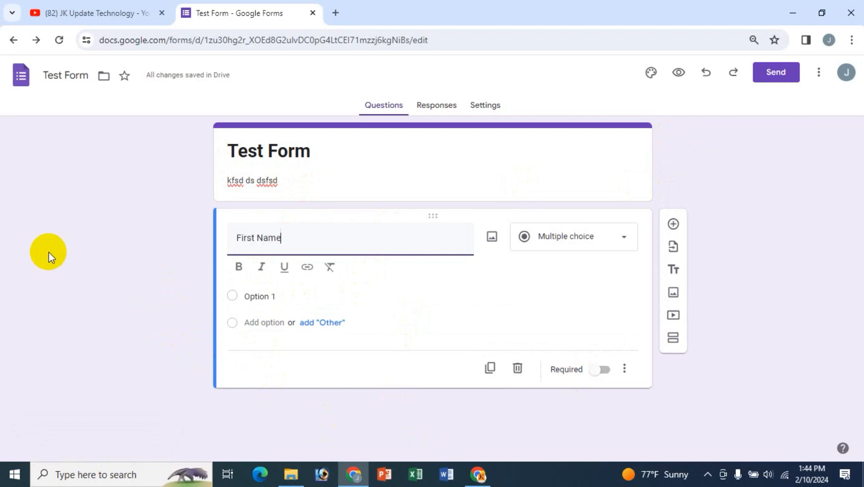
pyautogui.moveTo(298, 237); pyautogui.dragTo(234, 243)
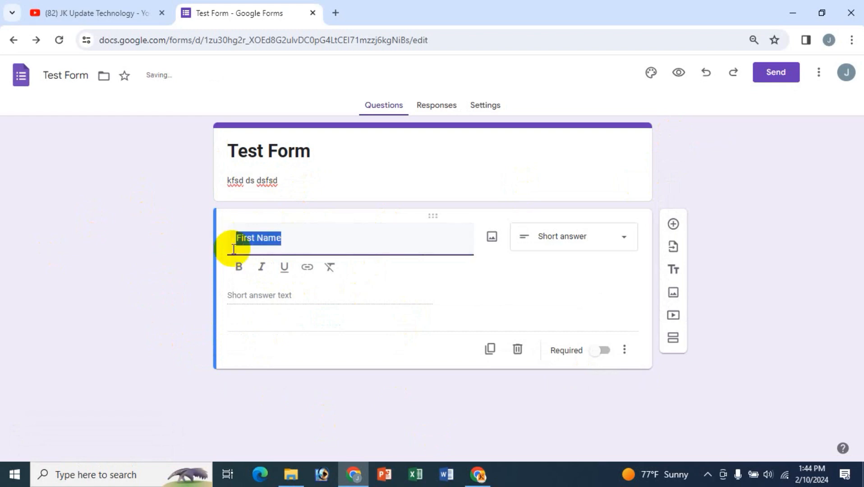
pyautogui.click(237, 269)
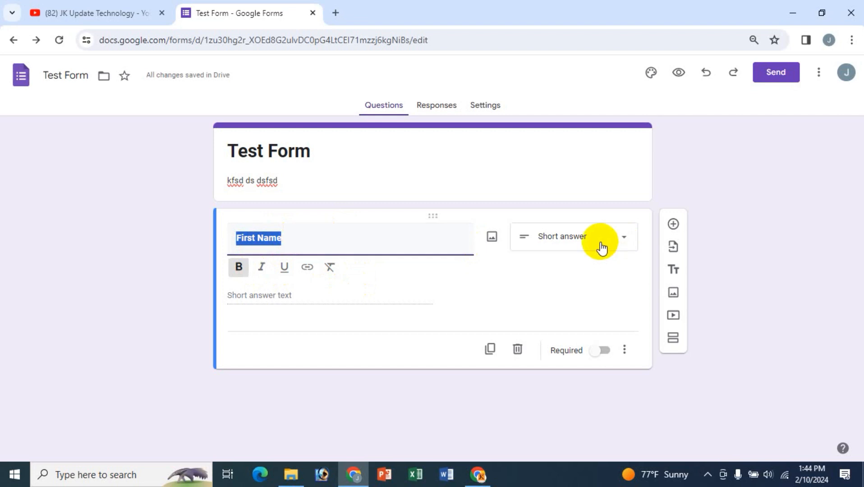
# - Try 'Address' and 'Gender' as the question title, then begin retyping 'First Name'
pyautogui.write('Address')
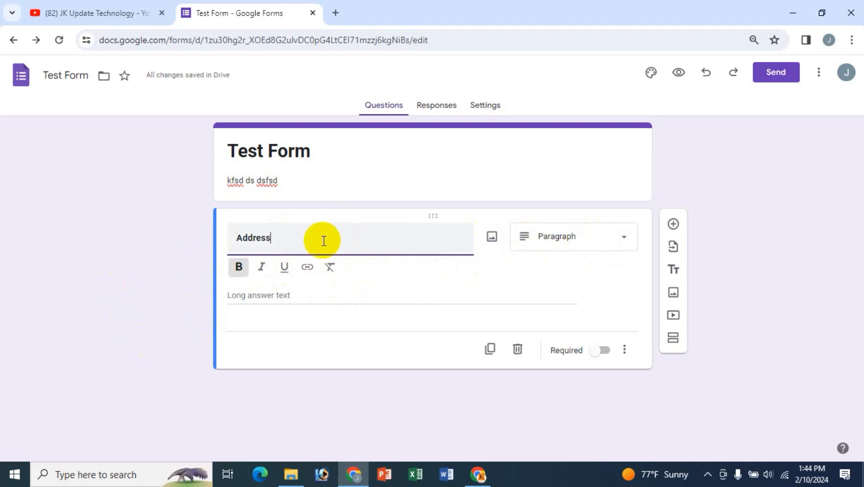
pyautogui.moveTo(322, 240); pyautogui.dragTo(198, 235)
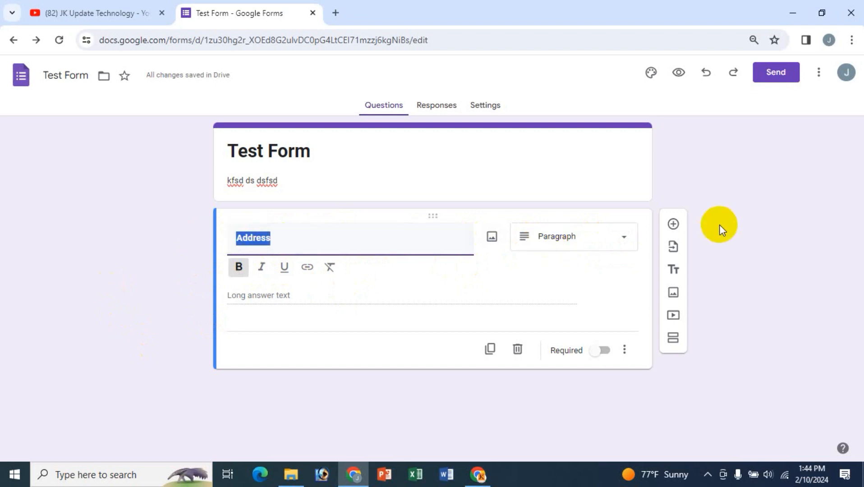
pyautogui.write('Gen')
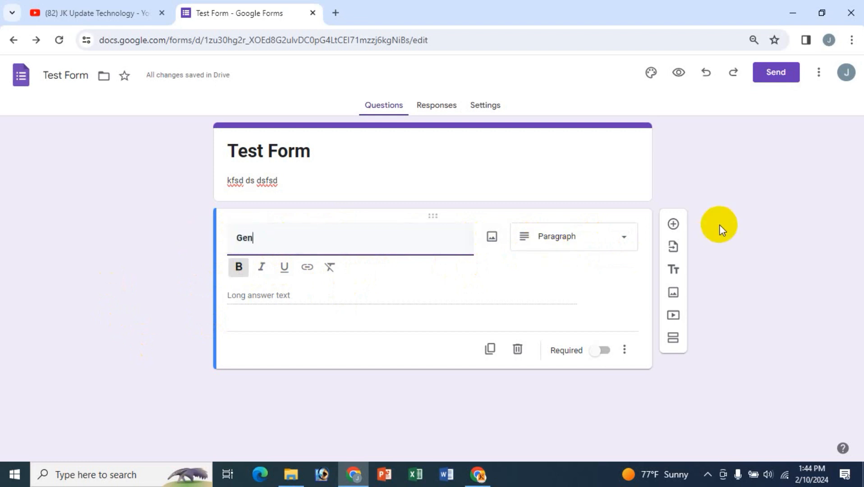
pyautogui.write('e')
pyautogui.press('BackSpace')
pyautogui.press('BackSpace')
pyautogui.write('de')
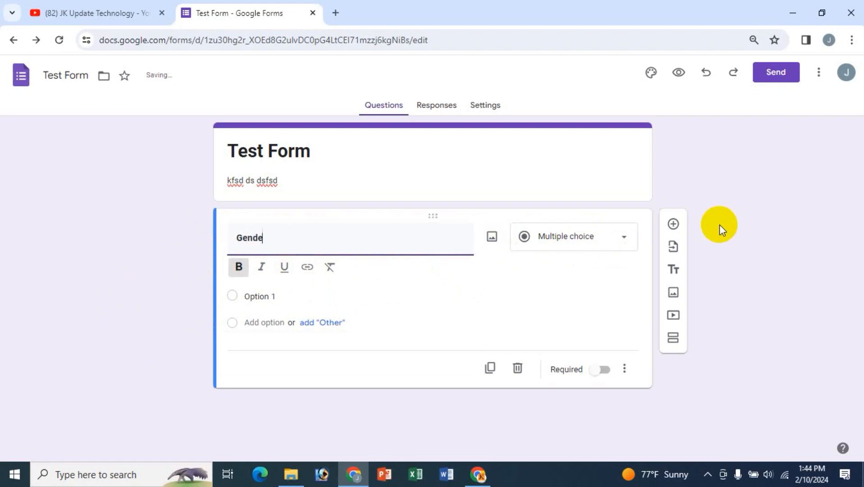
pyautogui.write('r')
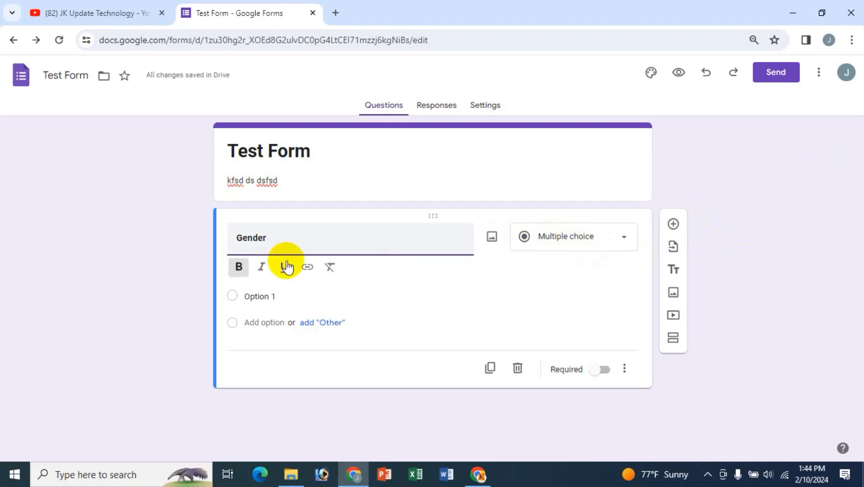
pyautogui.click(189, 231)
pyautogui.hotkey('ctrl', 'a')
pyautogui.write('Fr')
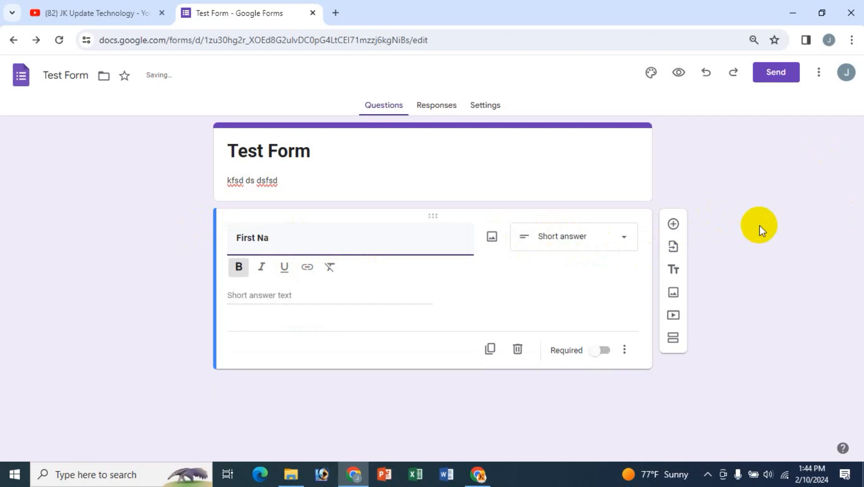
# - Finish the 'First Name' title, mark it required, then duplicate and delete the copy
pyautogui.write('me')
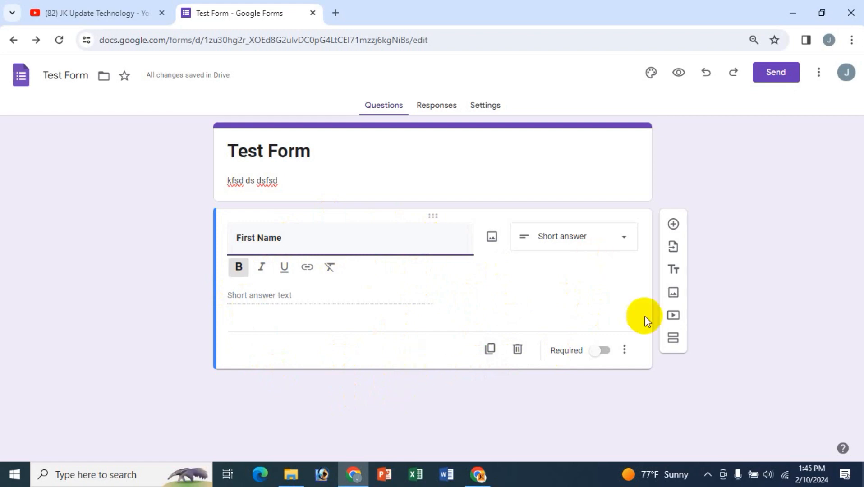
pyautogui.click(602, 356)
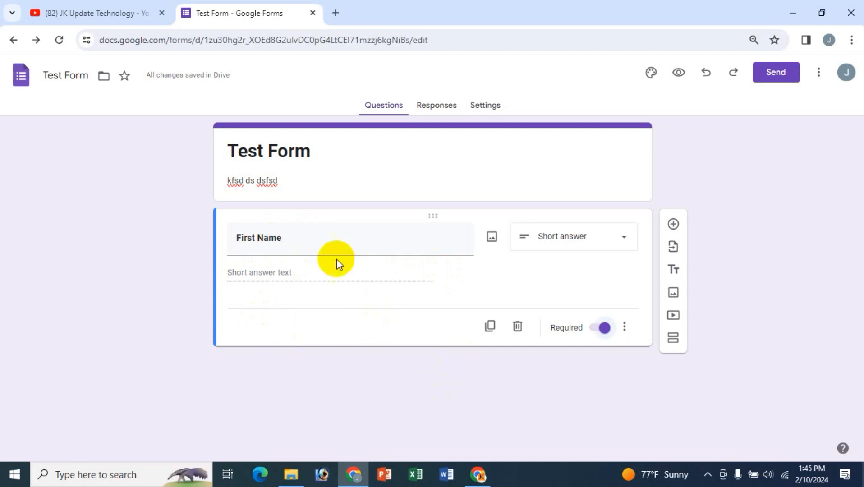
pyautogui.click(490, 334)
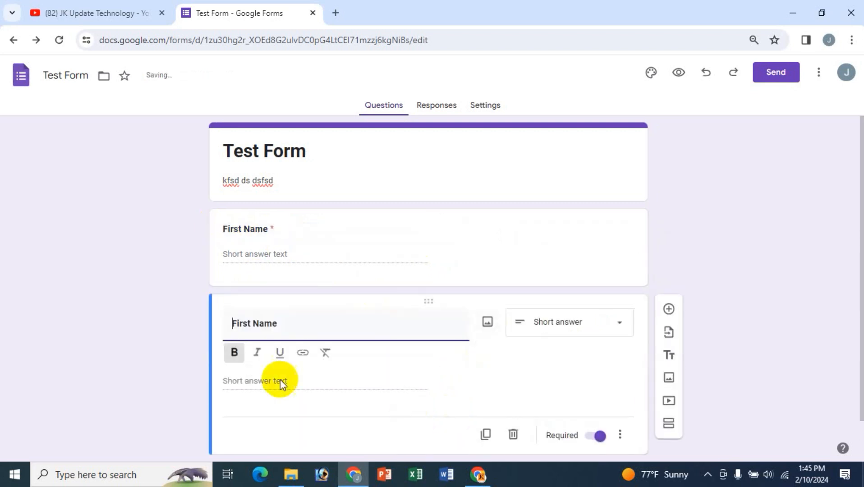
pyautogui.moveTo(252, 326); pyautogui.dragTo(193, 319)
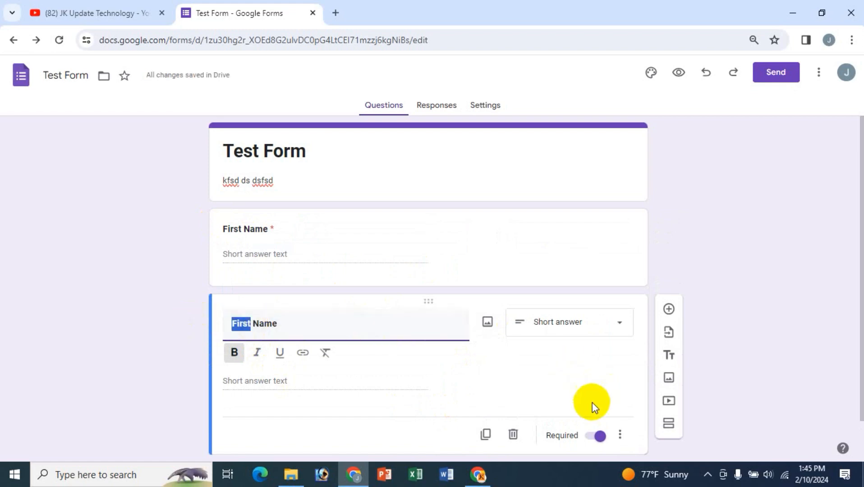
pyautogui.scroll(-1, 432, 392)
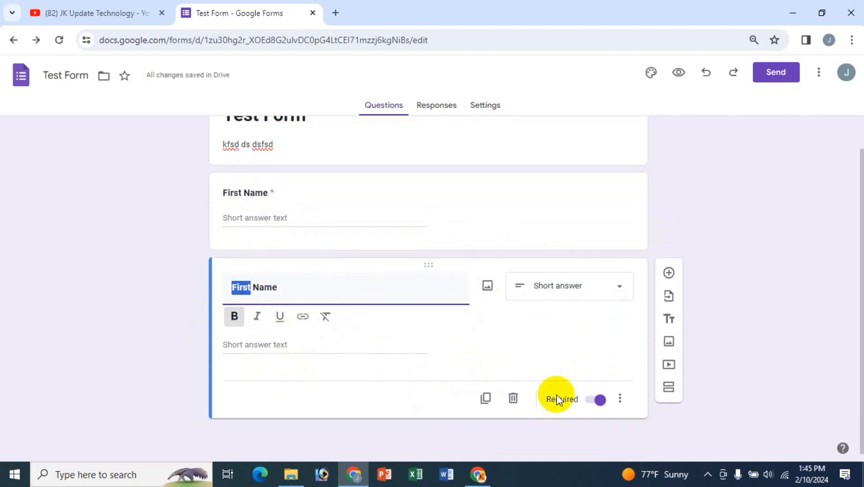
pyautogui.click(513, 400)
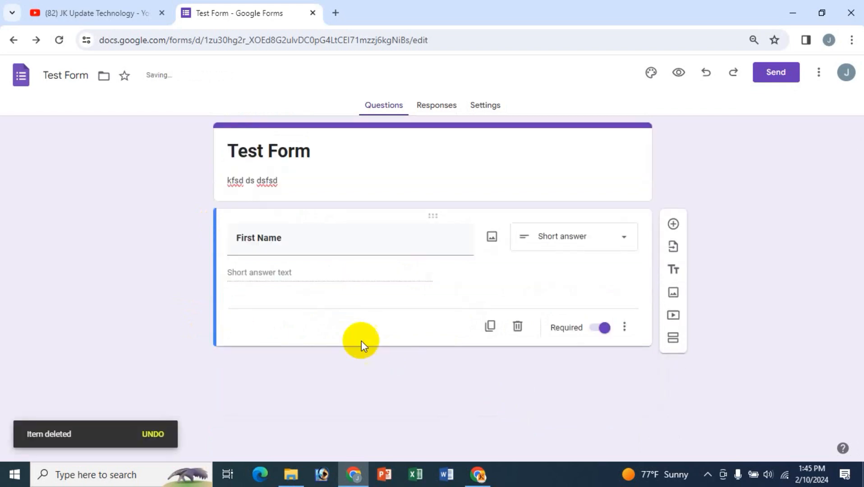
# - Add a 'Last Name' question below First Name with a bold title, marked required
pyautogui.click(672, 224)
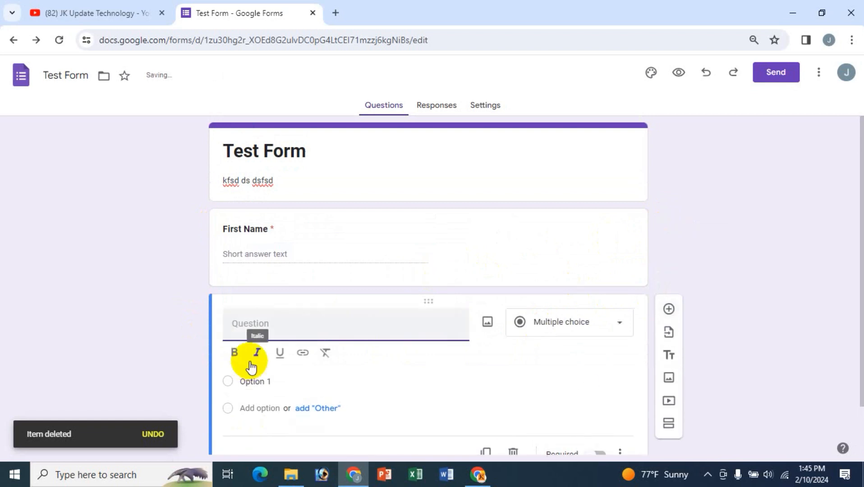
pyautogui.write('La')
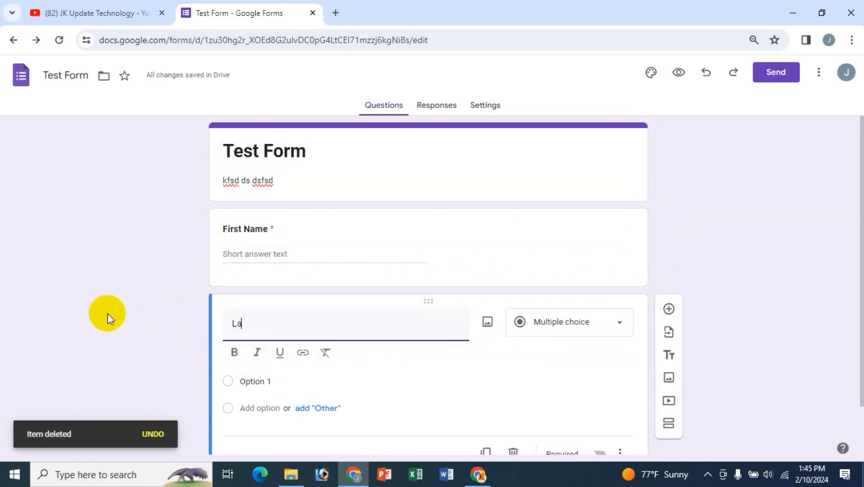
pyautogui.write('st Name')
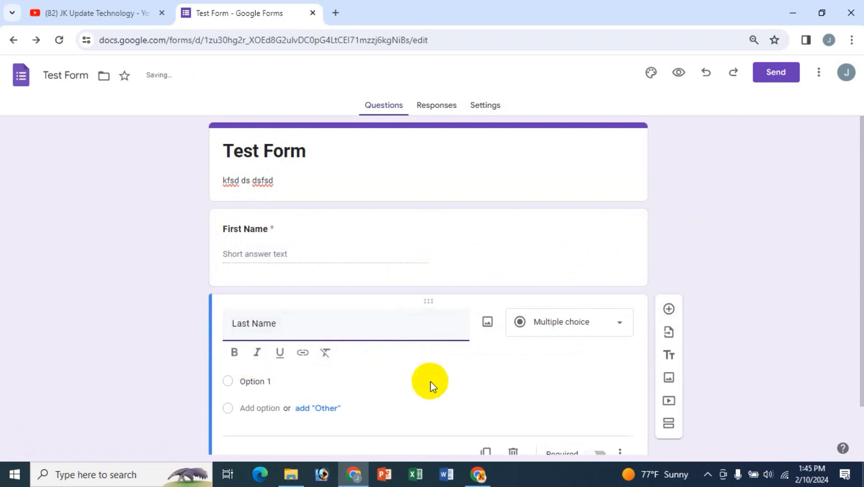
pyautogui.scroll(-1, 369, 379)
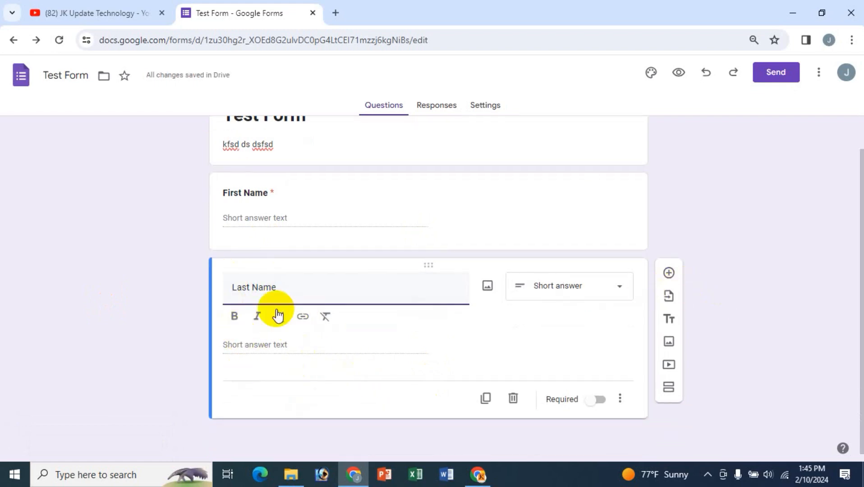
pyautogui.moveTo(276, 286); pyautogui.dragTo(234, 321)
pyautogui.click(233, 318)
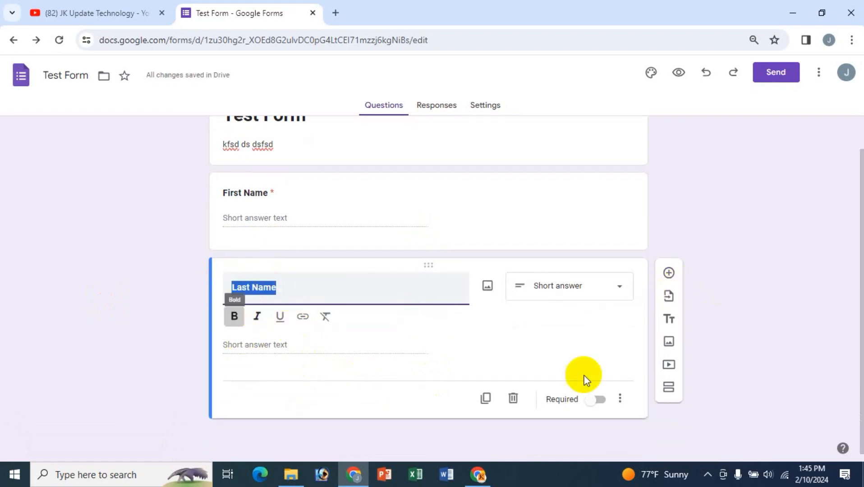
pyautogui.click(596, 400)
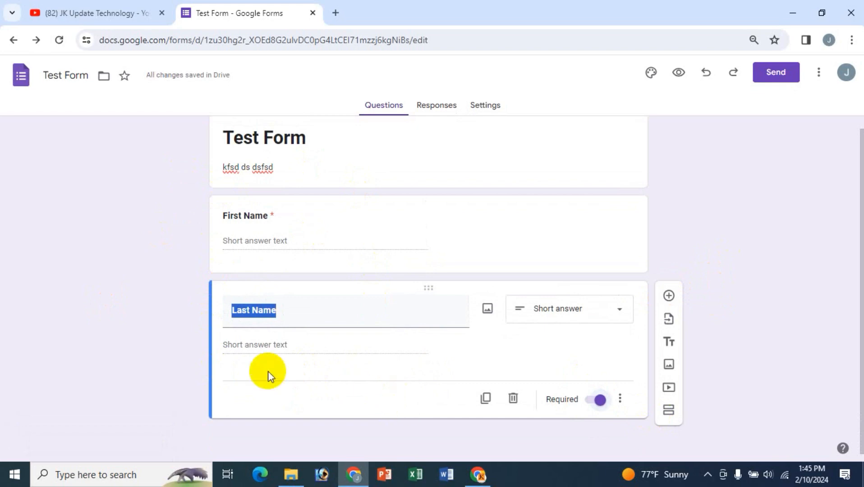
pyautogui.click(347, 394)
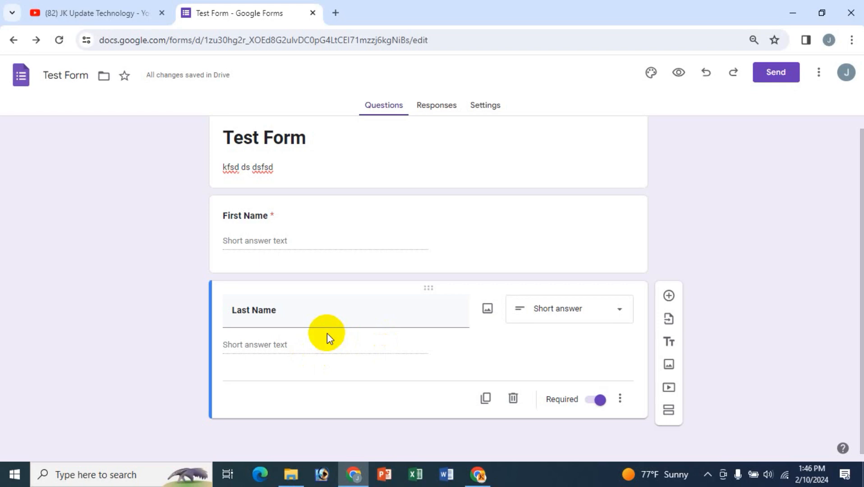
pyautogui.click(97, 10)
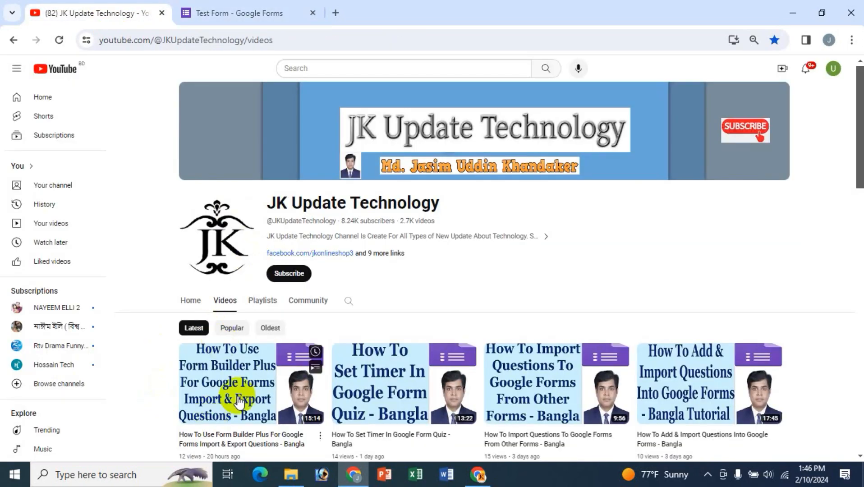
pyautogui.scroll(-1, 169, 366)
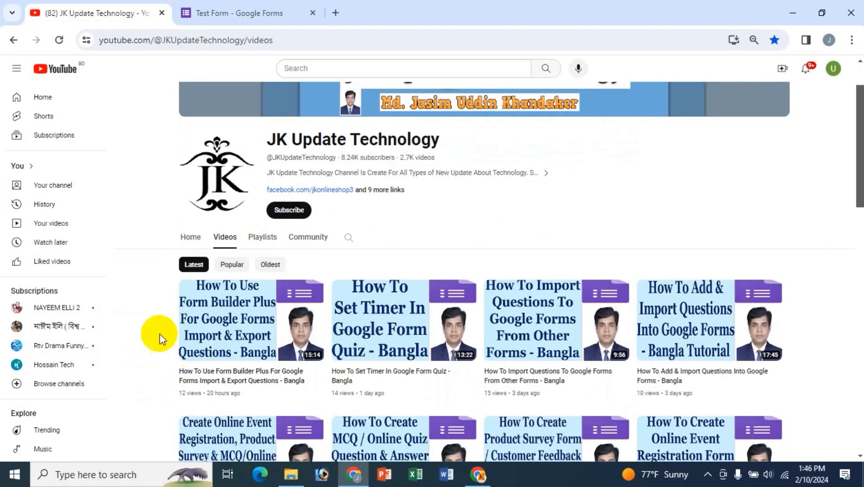
pyautogui.moveTo(251, 344)
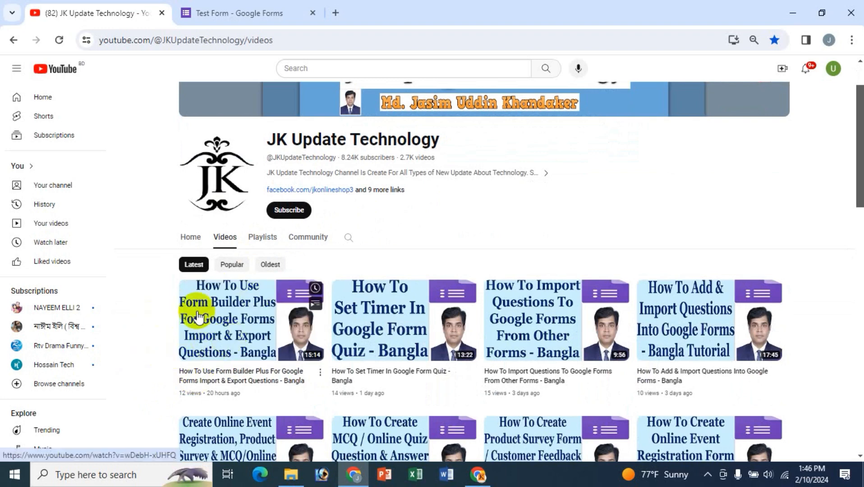
pyautogui.click(235, 12)
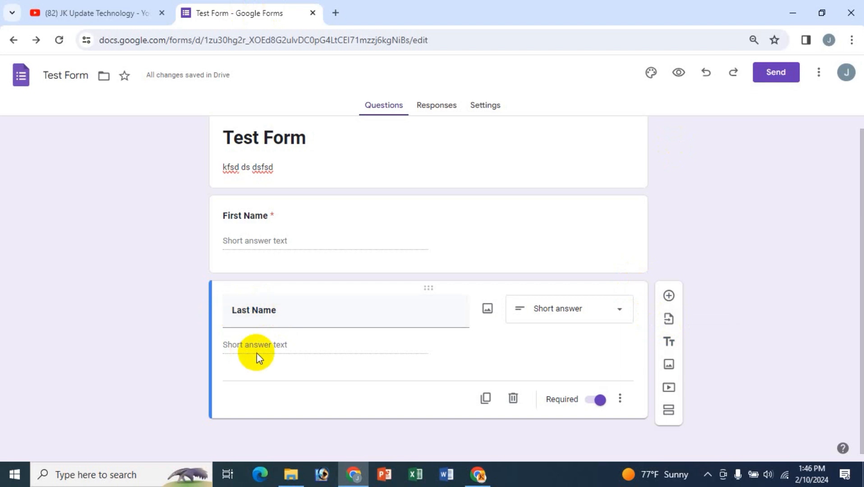
# - From the Last Name card, bring up the Select Form dialog for importing questions
pyautogui.tripleClick(285, 313)
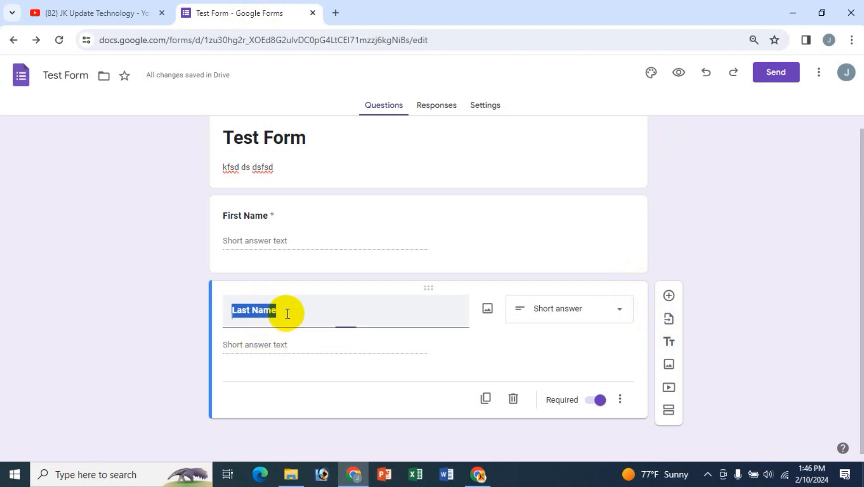
pyautogui.click(287, 314)
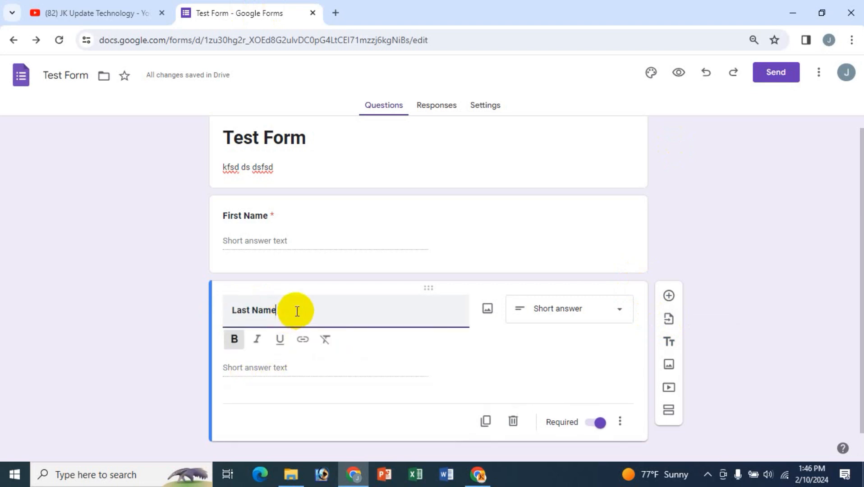
pyautogui.click(670, 320)
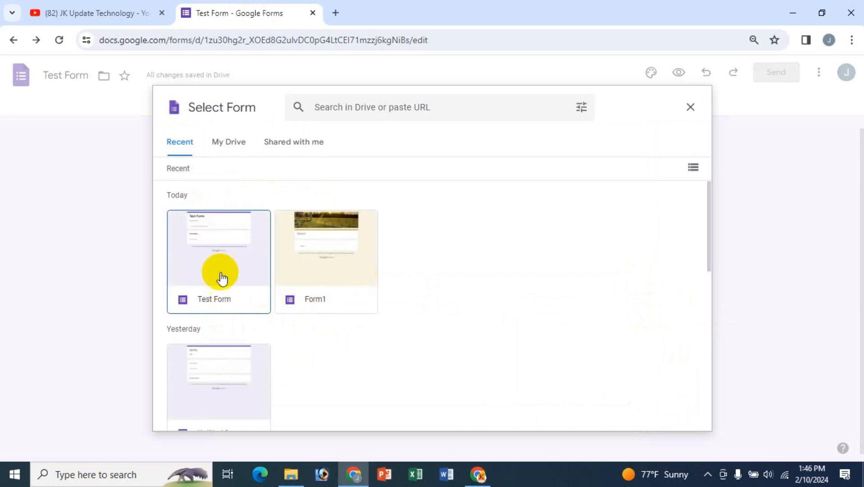
# - Choose Form1 from My Drive and insert it as the import source
pyautogui.click(221, 145)
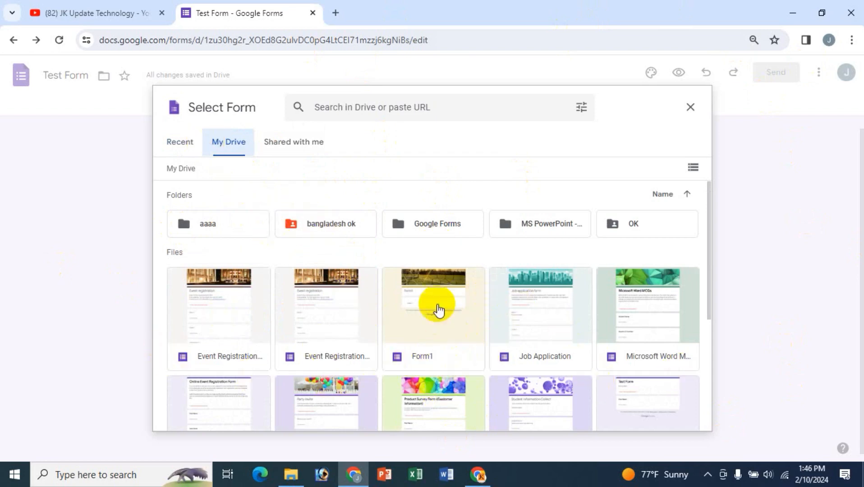
pyautogui.click(423, 309)
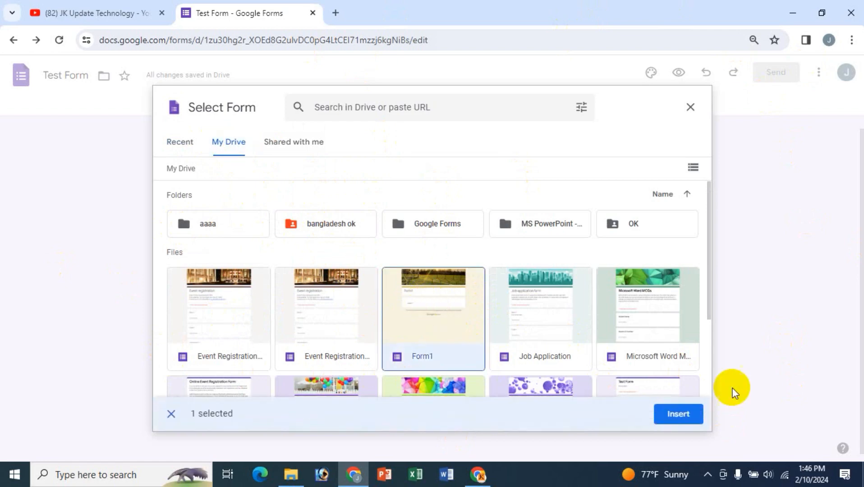
pyautogui.click(678, 412)
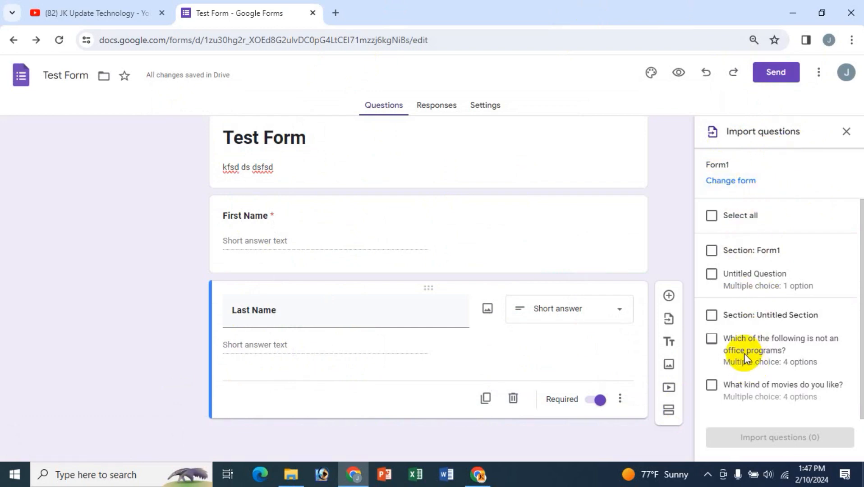
# - Tick the office-programs and movies questions and import both into Test Form
pyautogui.scroll(-1, 744, 353)
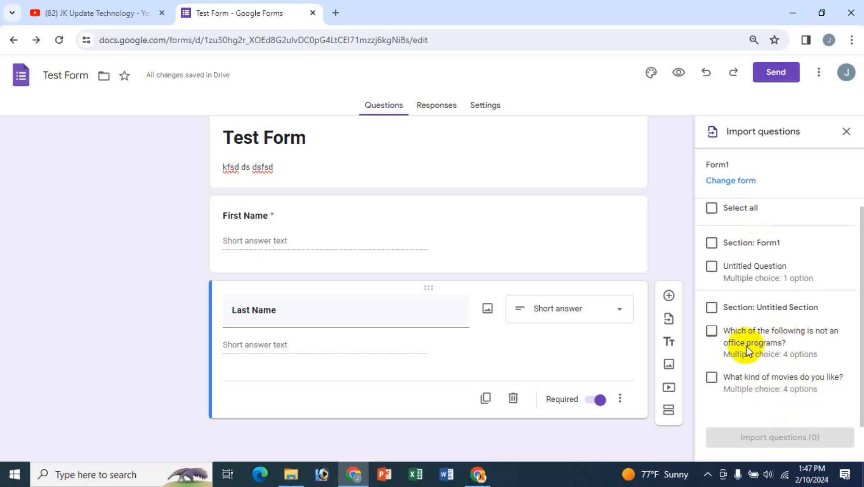
pyautogui.click(713, 333)
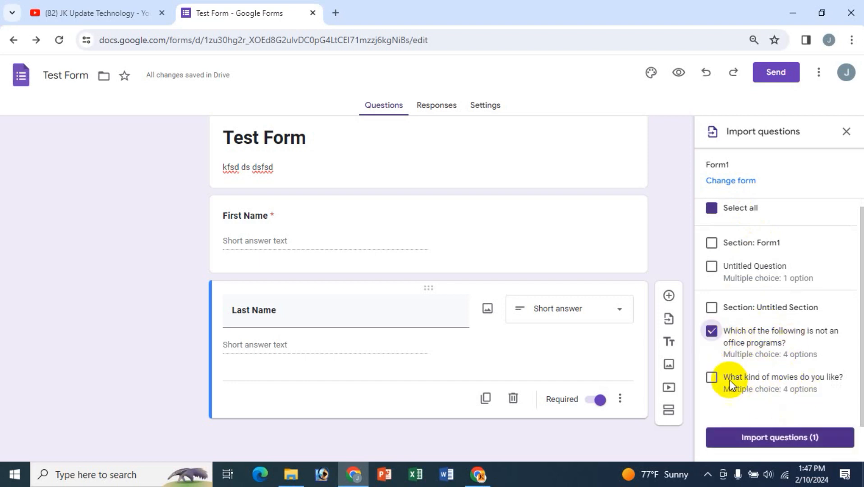
pyautogui.click(712, 379)
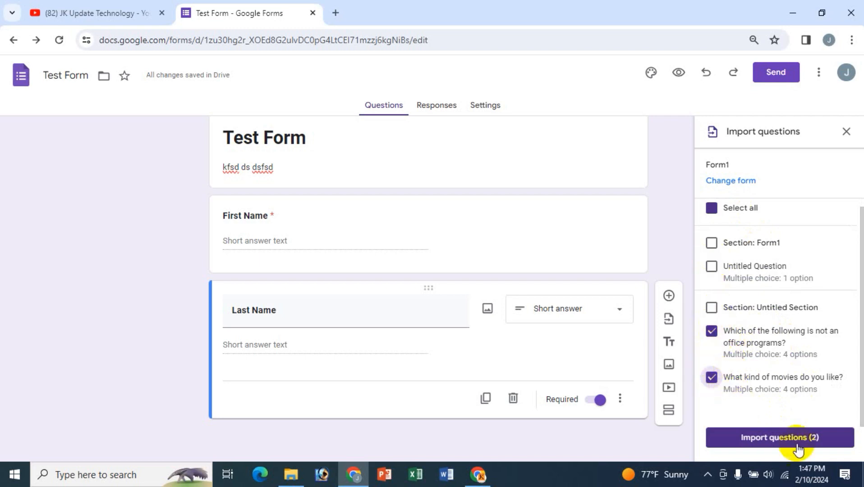
pyautogui.click(784, 440)
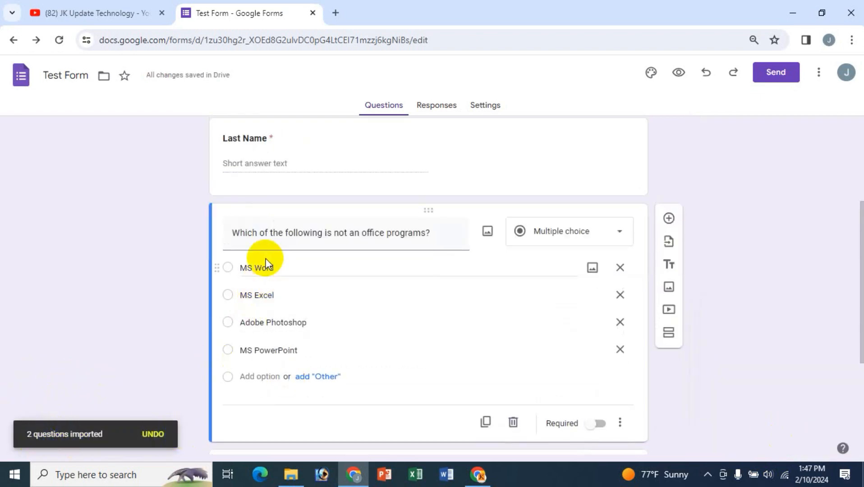
pyautogui.scroll(3, 264, 257)
pyautogui.scroll(-4, 304, 325)
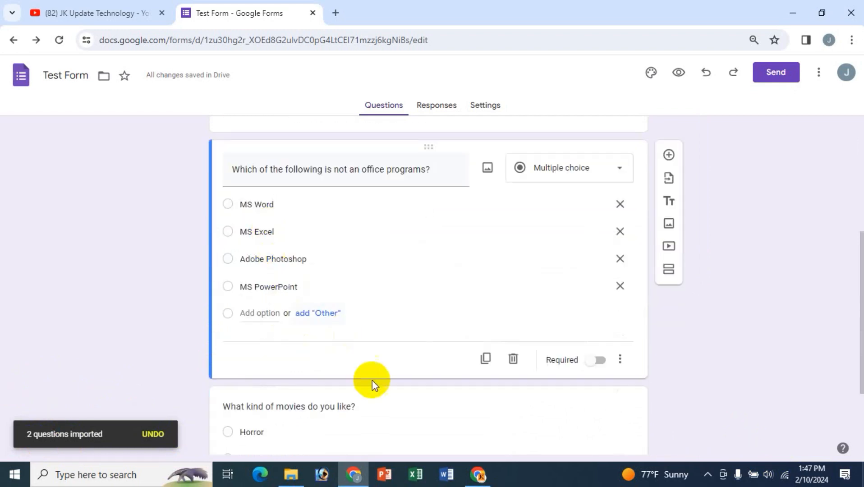
pyautogui.scroll(-3, 372, 382)
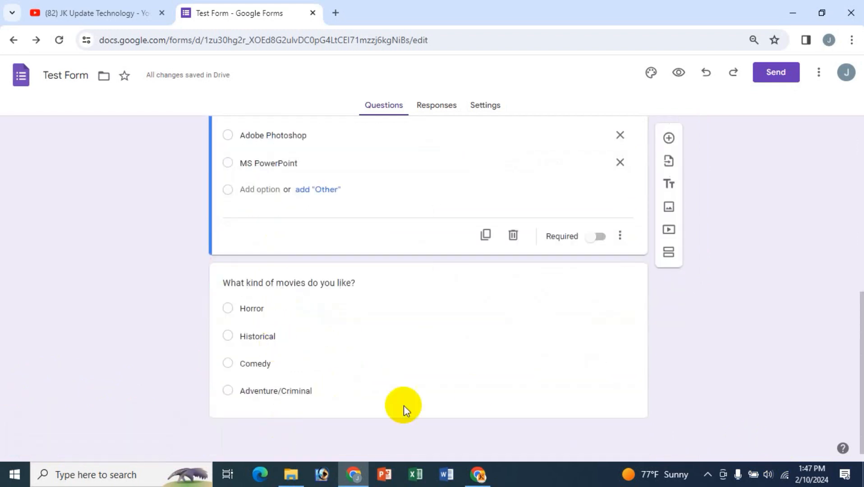
pyautogui.scroll(1, 476, 394)
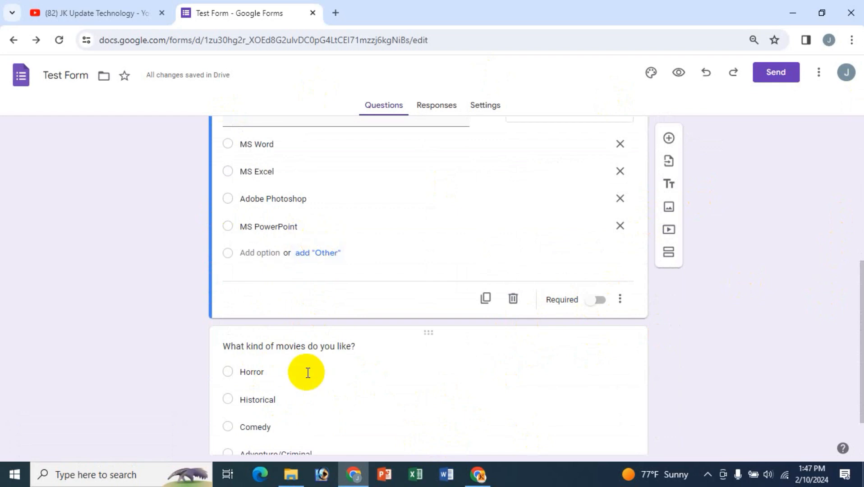
pyautogui.scroll(4, 306, 373)
pyautogui.scroll(-2, 306, 373)
pyautogui.scroll(-2, 307, 373)
pyautogui.scroll(3, 306, 373)
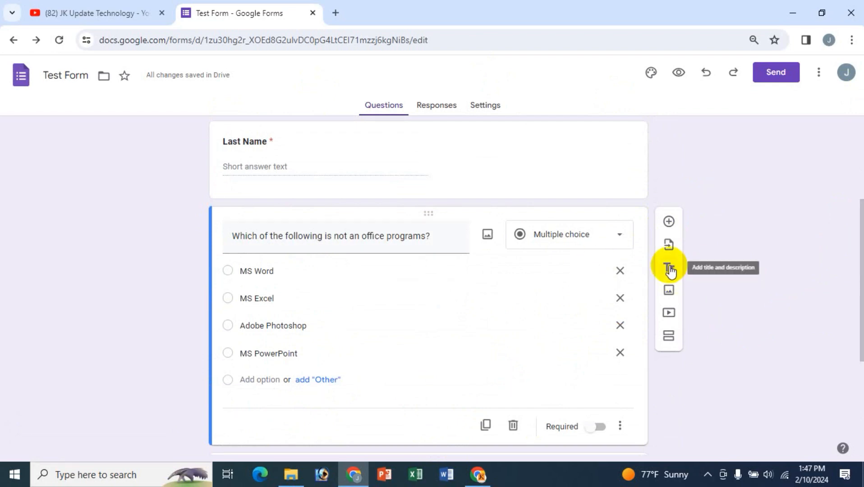
pyautogui.scroll(-4, 703, 396)
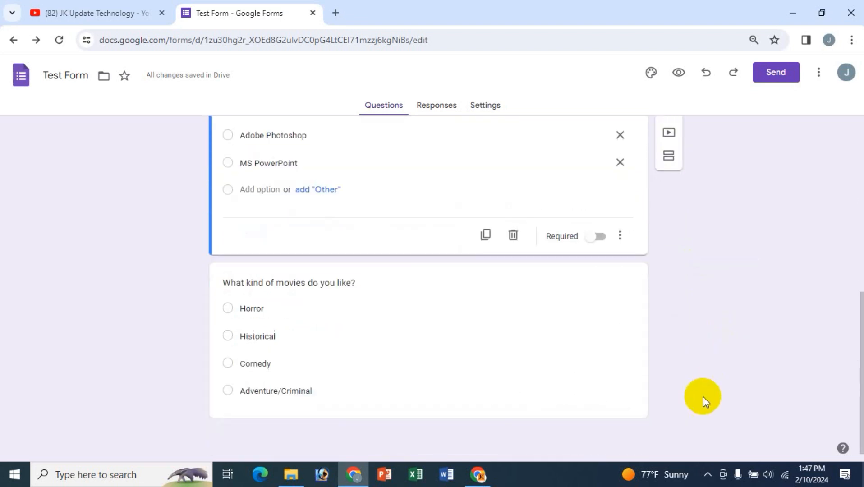
pyautogui.scroll(4, 703, 397)
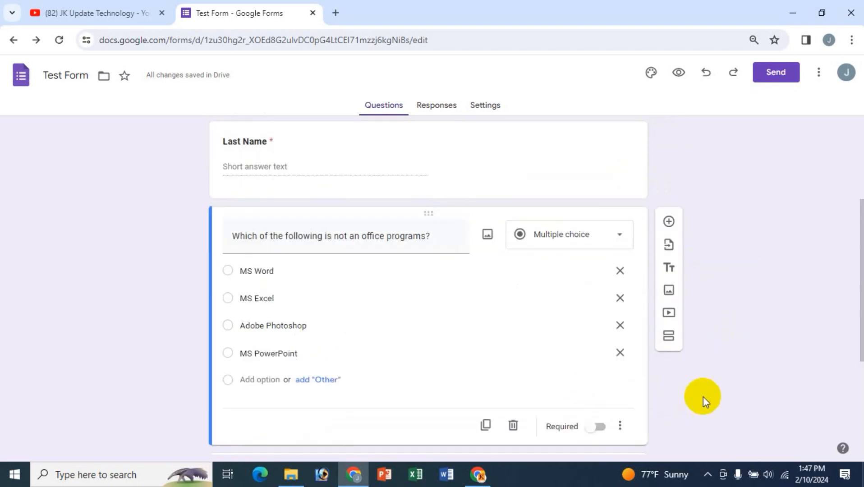
pyautogui.scroll(1, 703, 397)
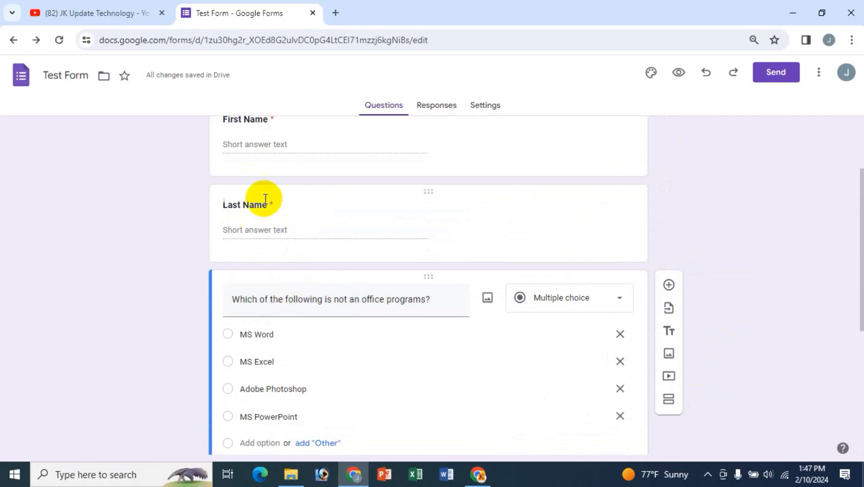
pyautogui.click(253, 205)
pyautogui.click(306, 213)
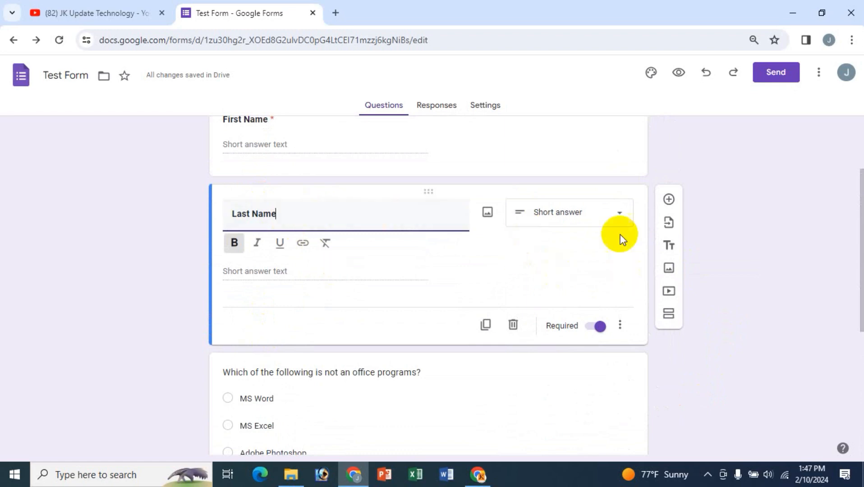
# - Insert a title-and-description block below the Last Name question
pyautogui.click(669, 246)
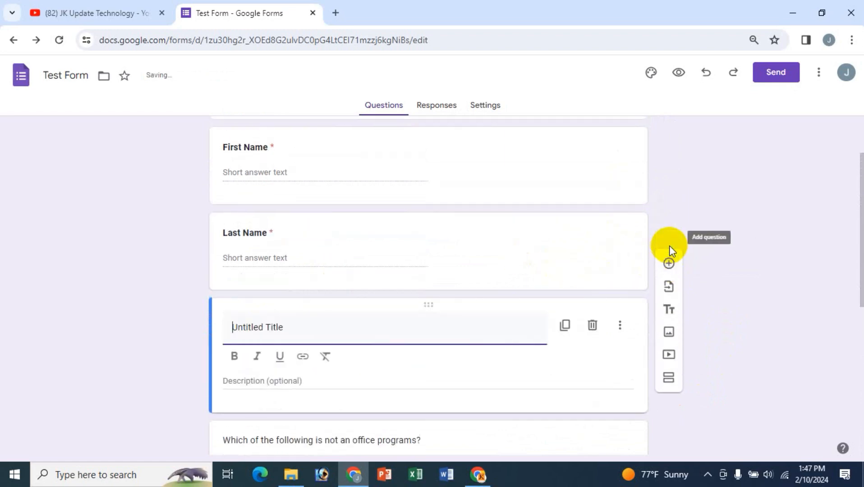
pyautogui.scroll(-1, 409, 332)
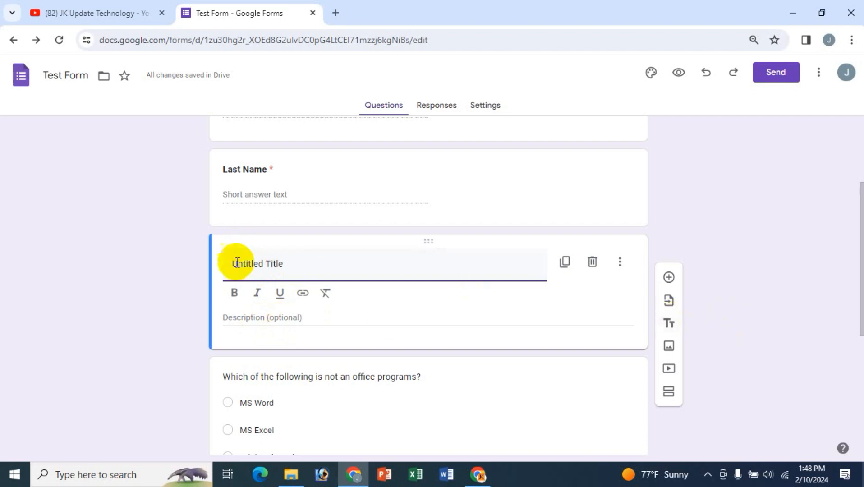
pyautogui.scroll(3, 138, 258)
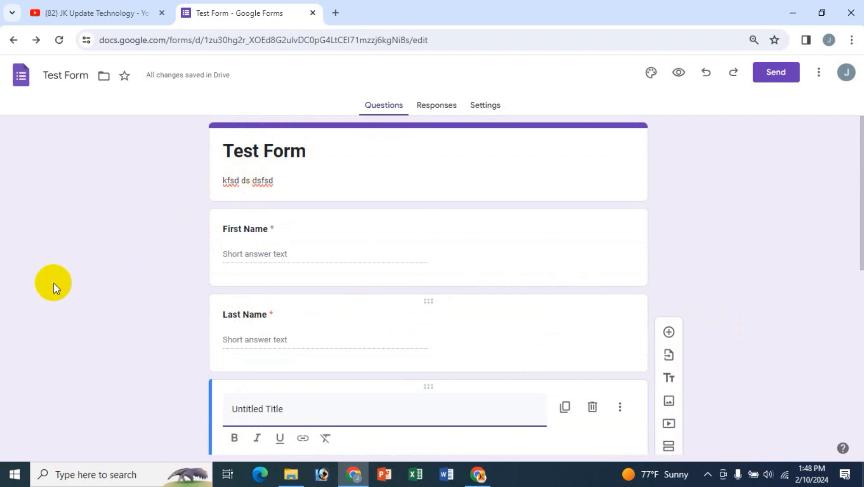
pyautogui.scroll(-3, 145, 380)
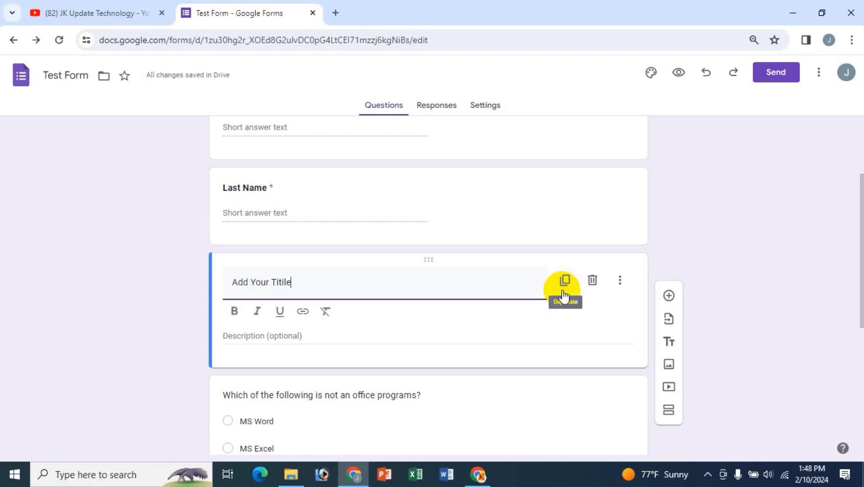
# - Bold the block's title 'Add Your Titile' and its description 'Add Your Own Description'
pyautogui.click(260, 338)
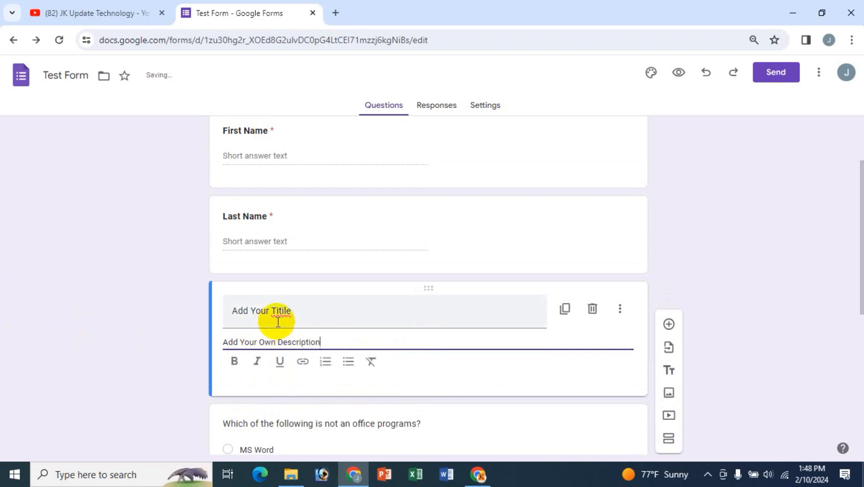
pyautogui.moveTo(292, 312); pyautogui.dragTo(233, 311)
pyautogui.moveTo(304, 310); pyautogui.dragTo(238, 316)
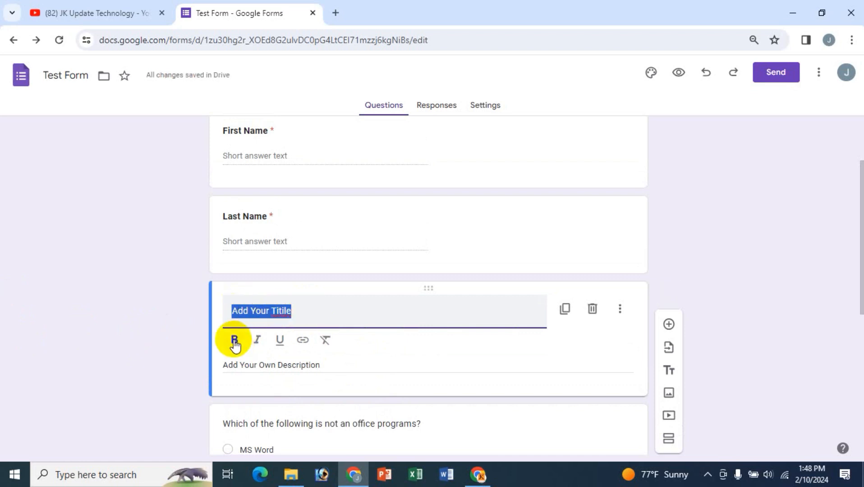
pyautogui.click(234, 339)
pyautogui.moveTo(223, 365); pyautogui.dragTo(332, 365)
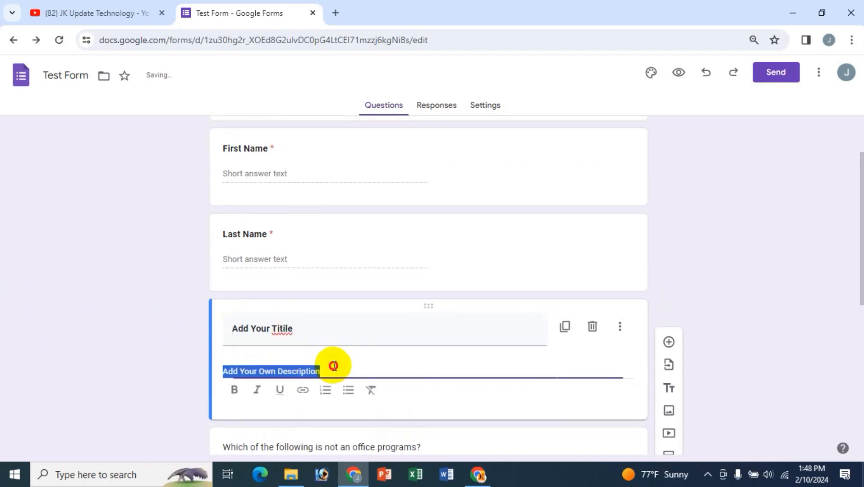
pyautogui.click(237, 390)
pyautogui.tripleClick(327, 344)
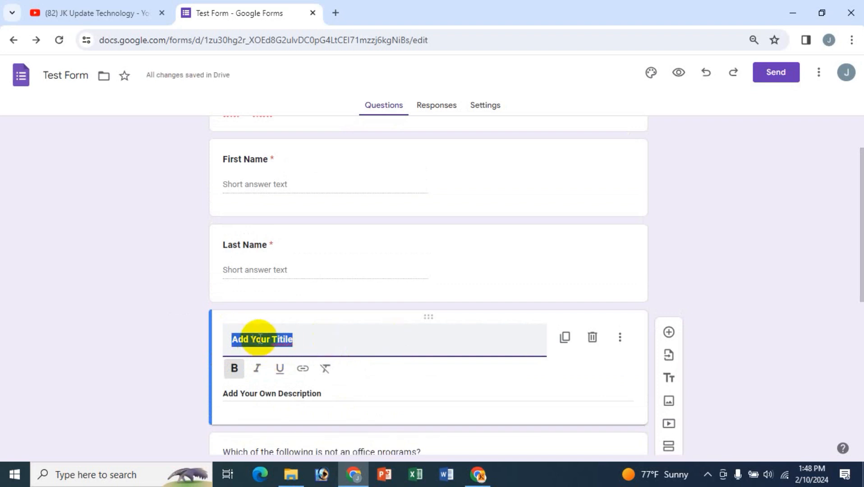
pyautogui.click(291, 345)
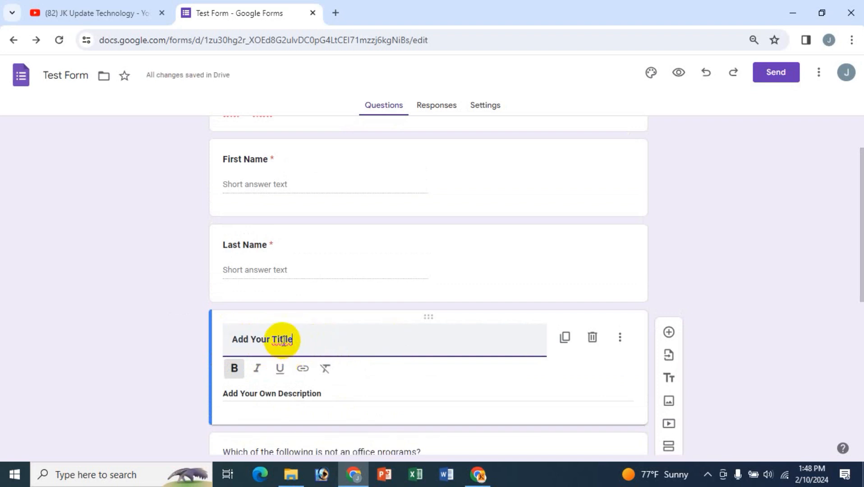
# - Check the misspelled 'Titile' and the description text, then scroll to review the questions
pyautogui.click(282, 339)
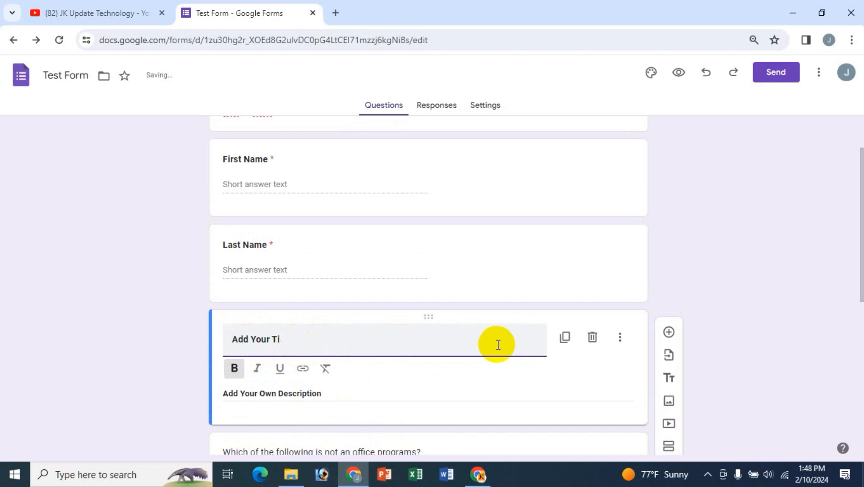
pyautogui.tripleClick(289, 392)
pyautogui.scroll(-3, 481, 308)
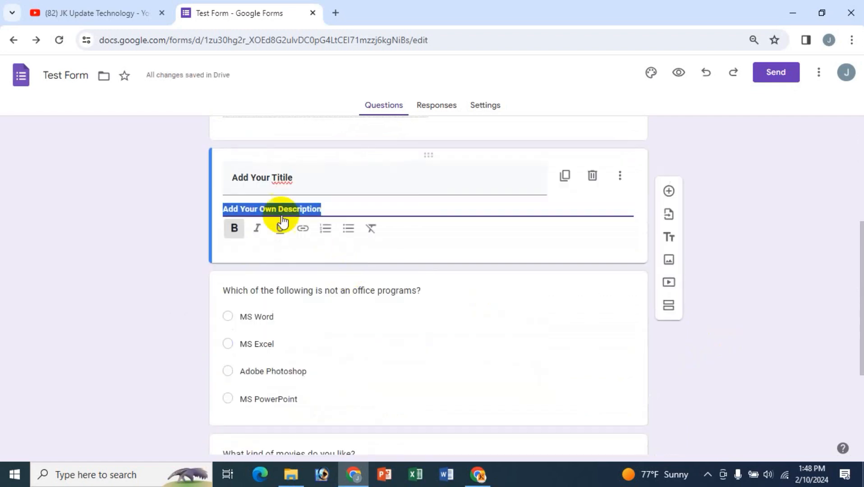
pyautogui.scroll(2, 402, 293)
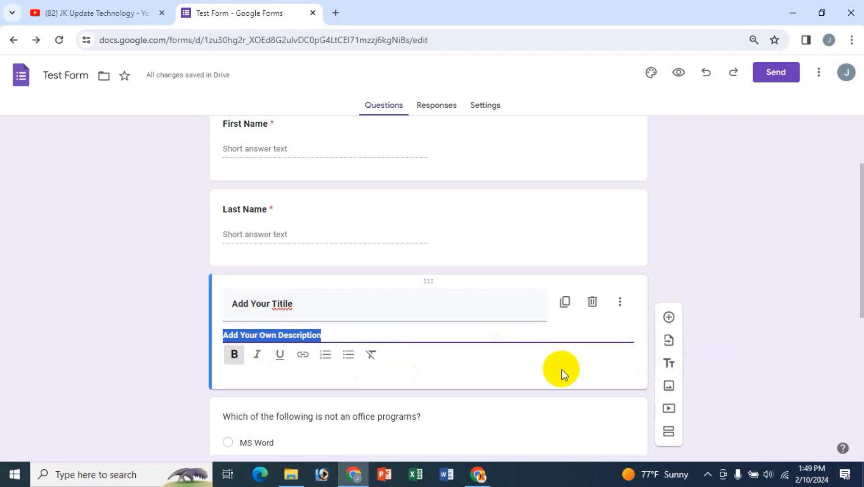
pyautogui.scroll(-3, 586, 342)
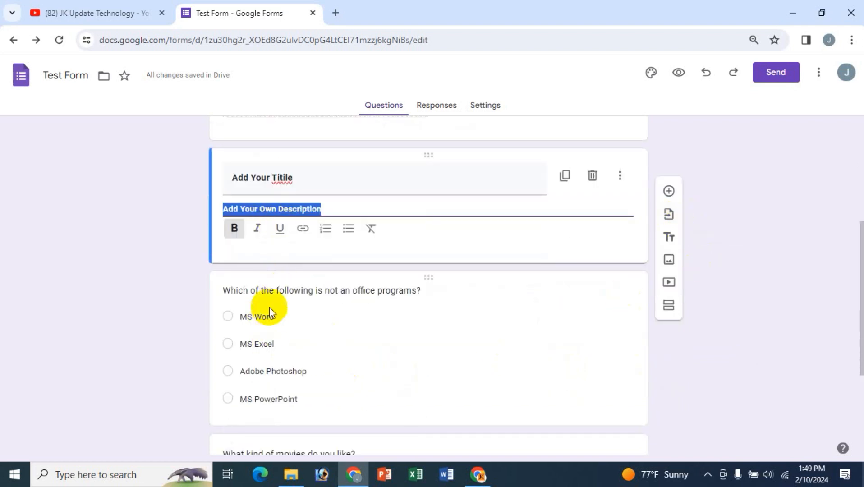
pyautogui.scroll(-4, 271, 380)
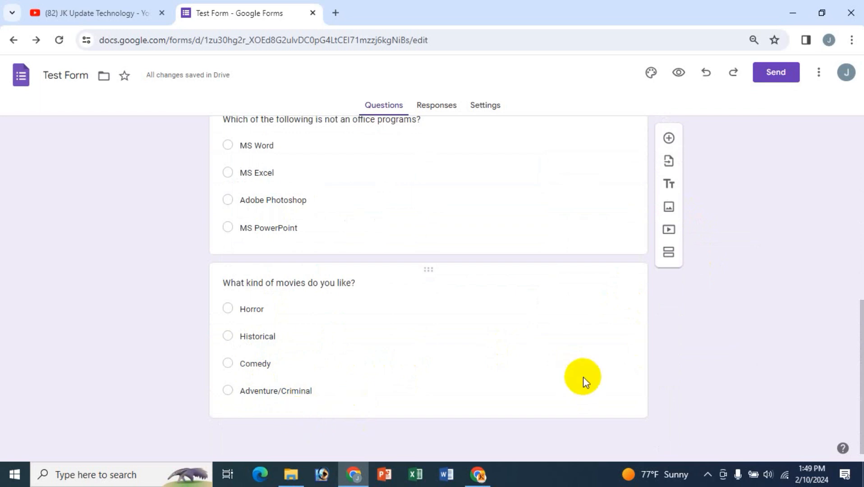
pyautogui.scroll(2, 583, 377)
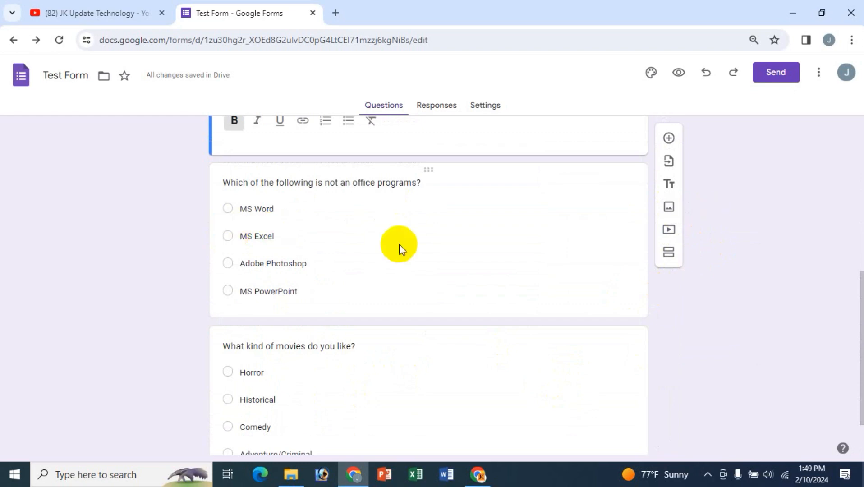
pyautogui.scroll(2, 346, 248)
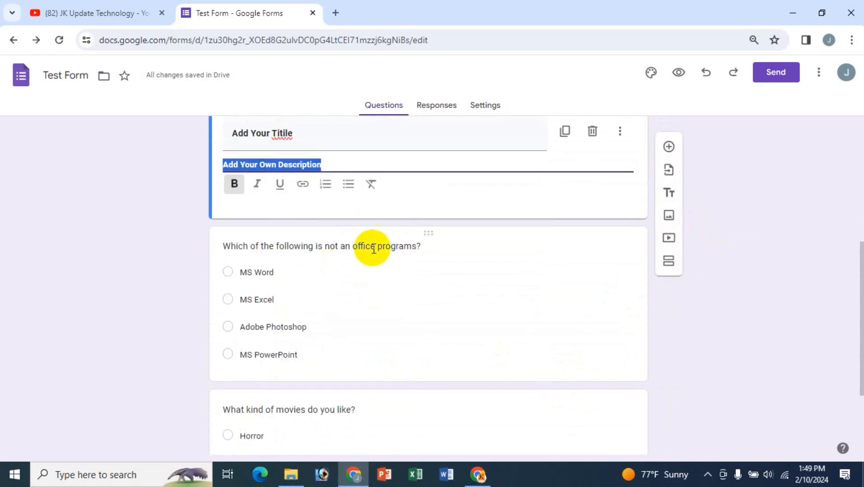
# - Open the Insert image dialog for the office-programs question
pyautogui.click(321, 247)
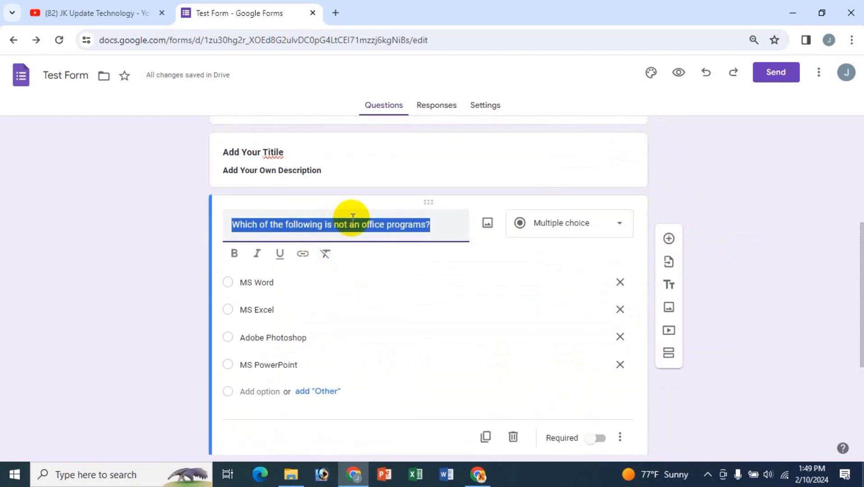
pyautogui.click(388, 228)
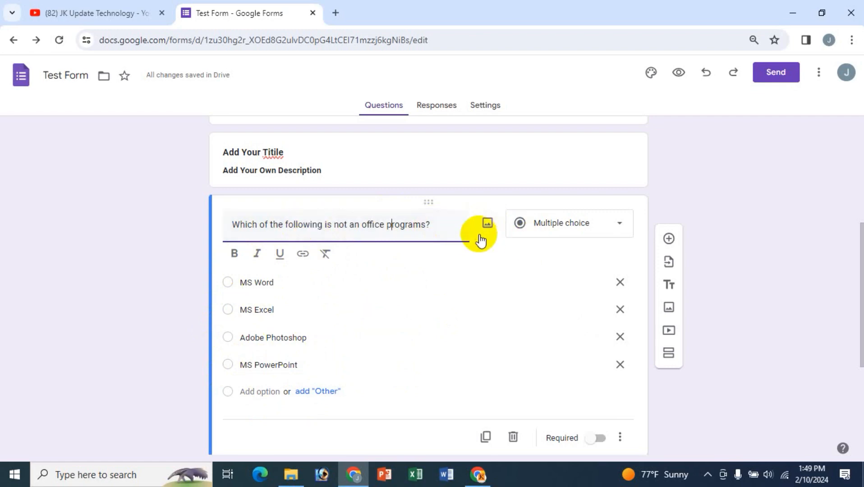
pyautogui.click(488, 223)
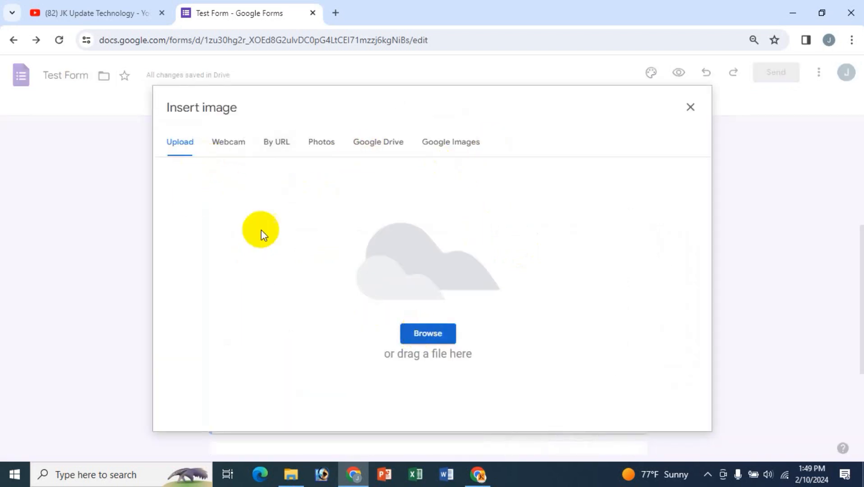
# - Browse the Documents folder for the I Love U picture, then cancel the upload
pyautogui.click(424, 335)
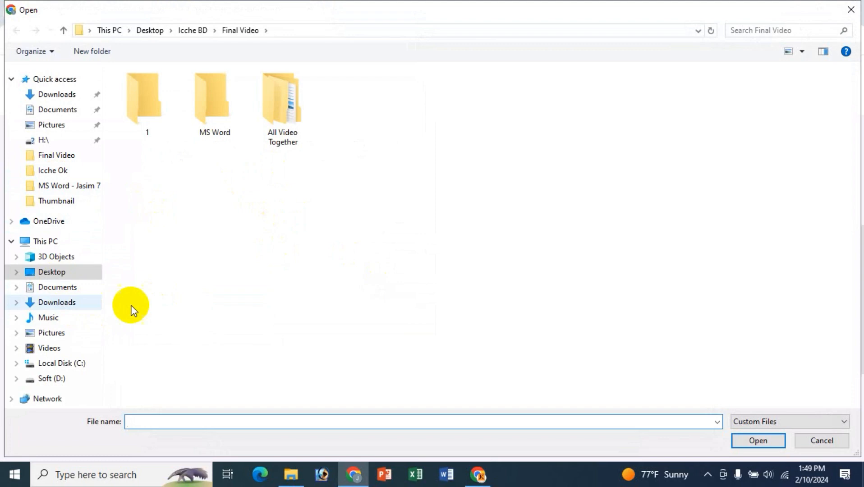
pyautogui.click(67, 290)
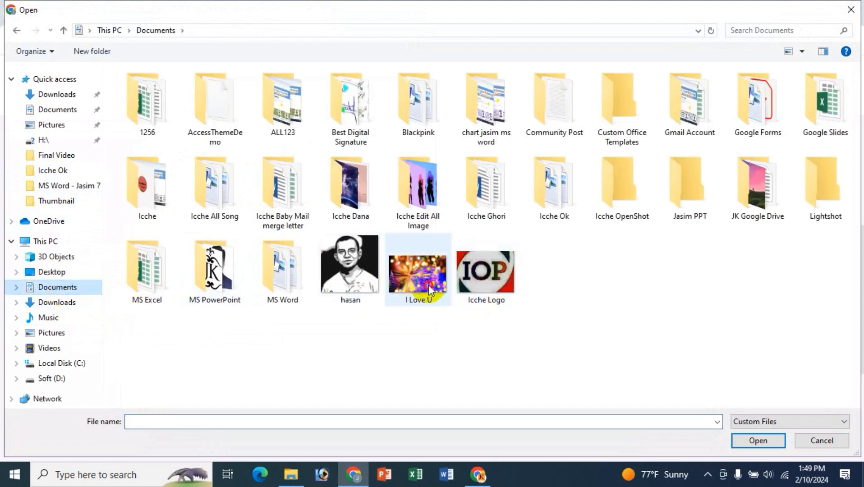
pyautogui.click(418, 273)
pyautogui.click(821, 441)
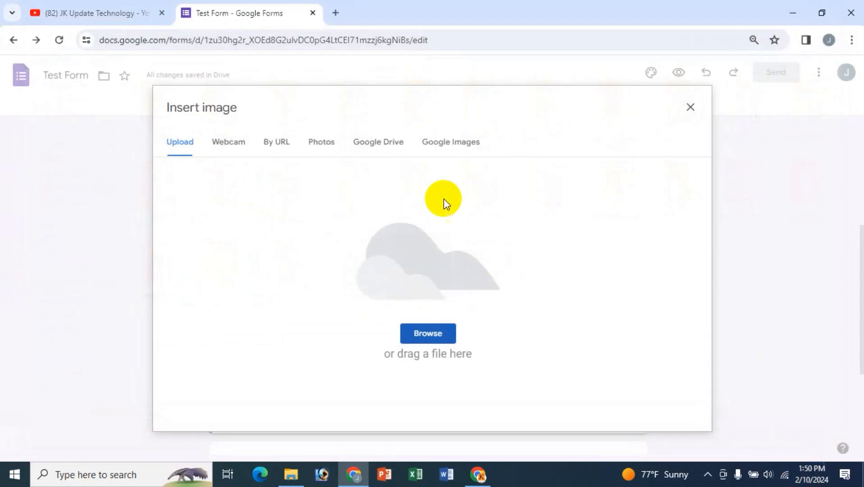
# - Look through the Webcam, By URL, Photos and Google Drive sources, ending on Google Images search
pyautogui.click(231, 144)
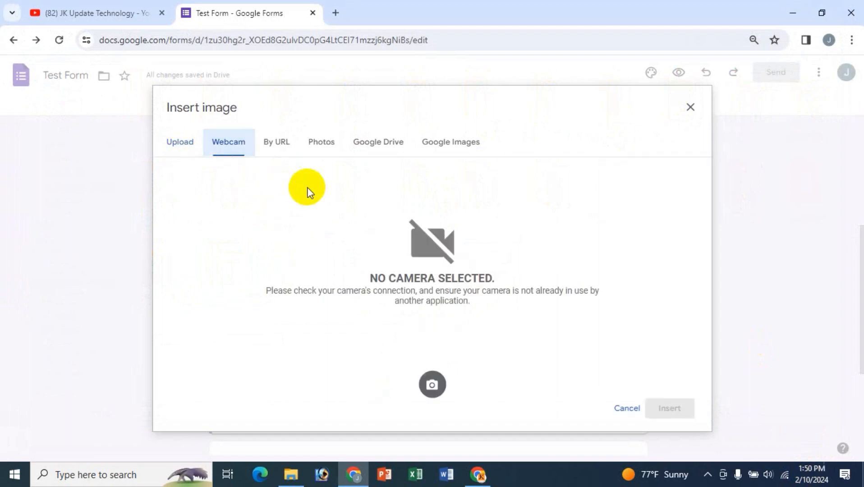
pyautogui.click(276, 145)
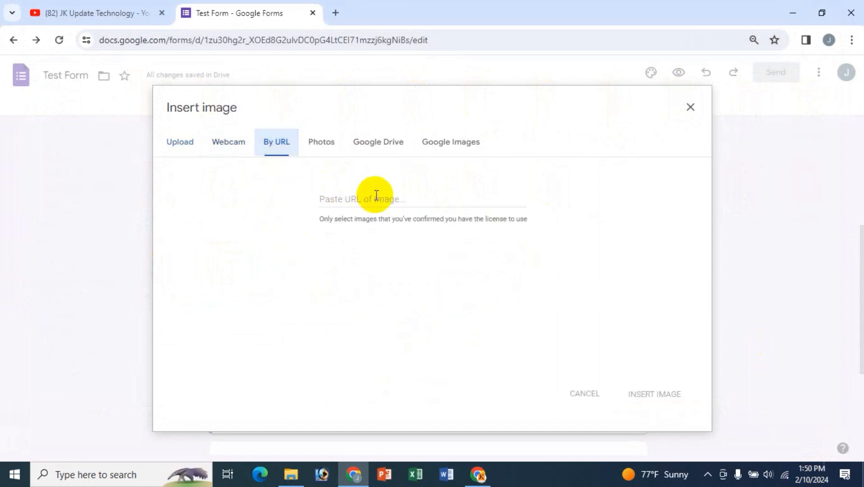
pyautogui.click(318, 143)
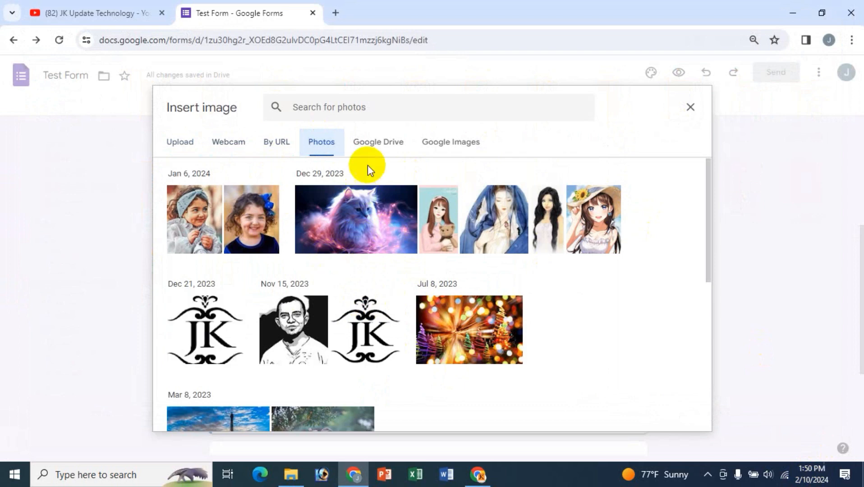
pyautogui.click(374, 144)
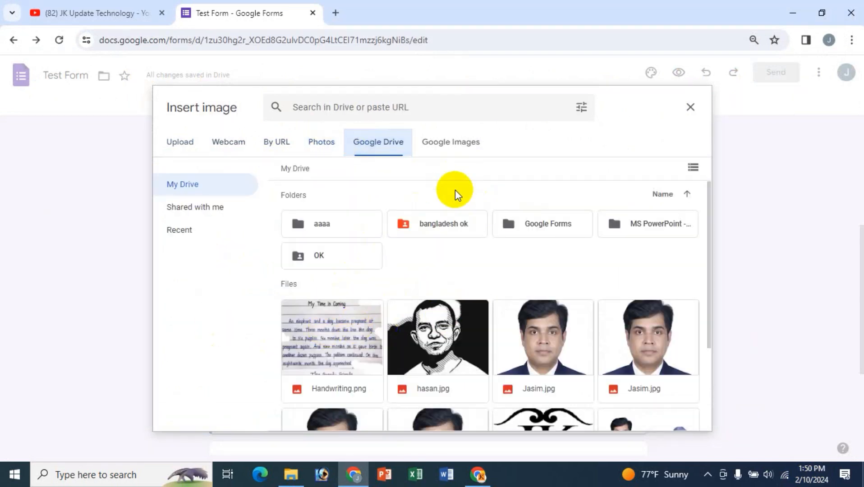
pyautogui.click(455, 143)
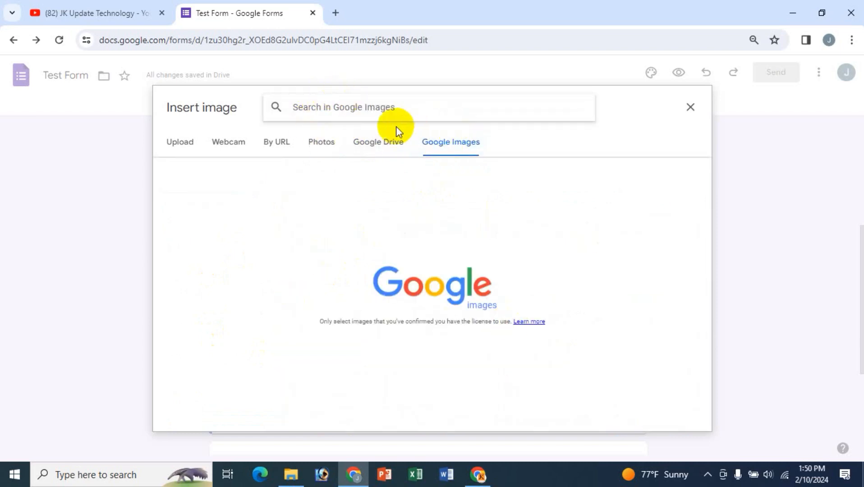
# - Search Google Images for 'Office Program', dropping the year from the query
pyautogui.write('o')
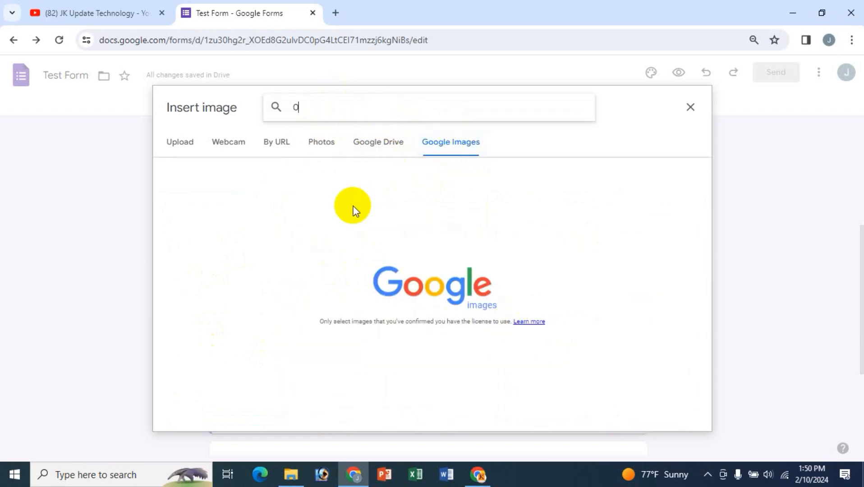
pyautogui.write('fflce Pg')
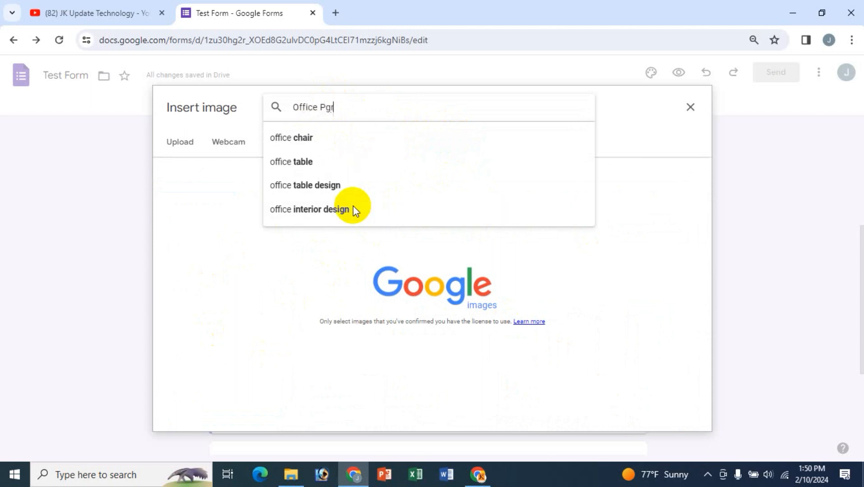
pyautogui.press('BackSpace')
pyautogui.write('or')
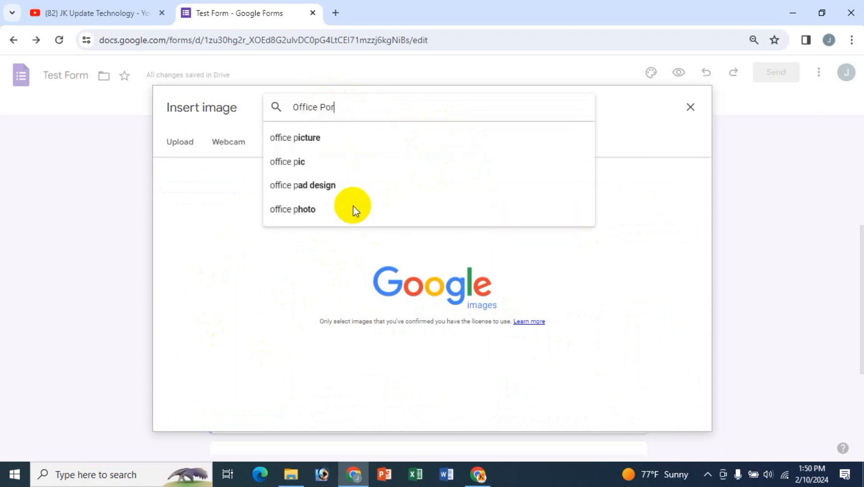
pyautogui.press('BackSpace')
pyautogui.press('BackSpace')
pyautogui.write('rogram 2016')
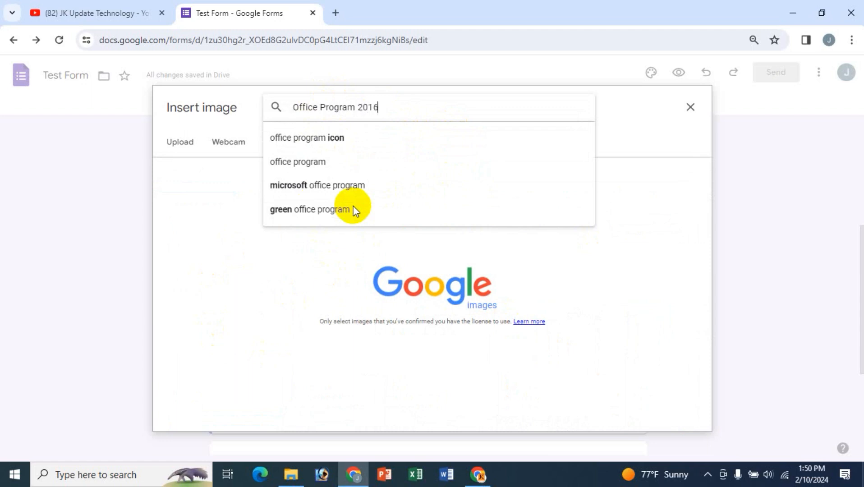
pyautogui.press('Return')
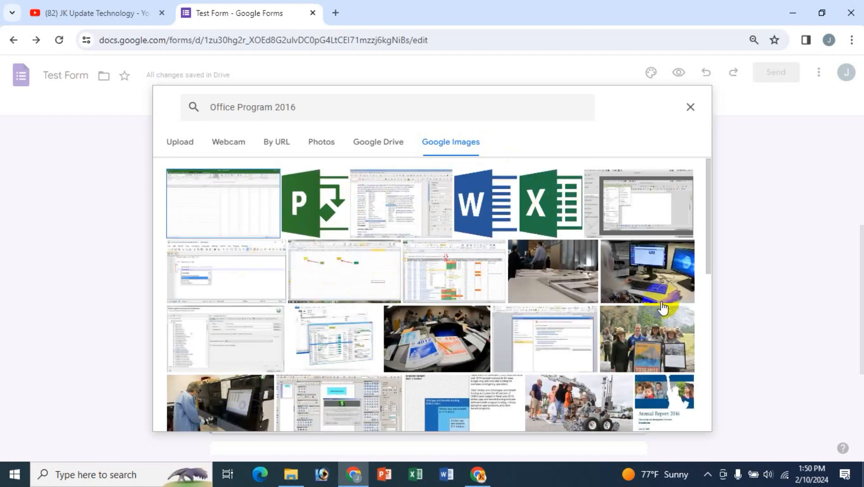
pyautogui.scroll(-4, 659, 308)
pyautogui.moveTo(274, 107); pyautogui.dragTo(383, 107)
pyautogui.press('Return')
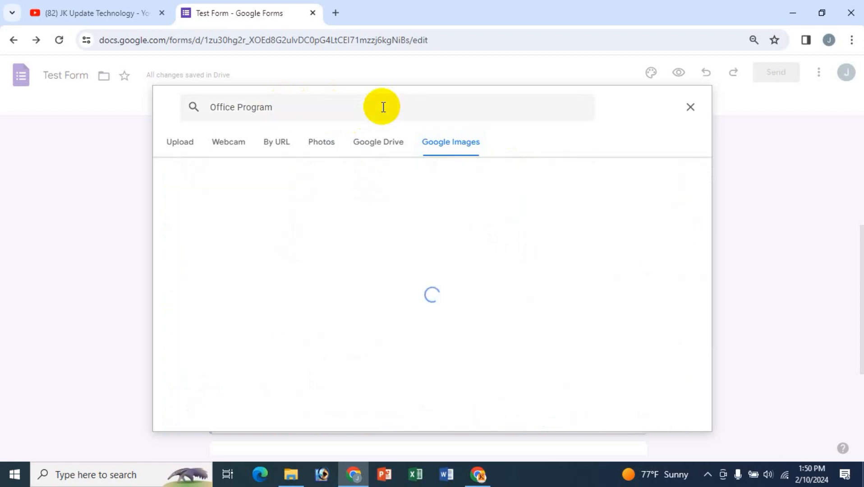
# - Insert the photo of a laptop beside a coffee cup into the question
pyautogui.scroll(-4, 505, 321)
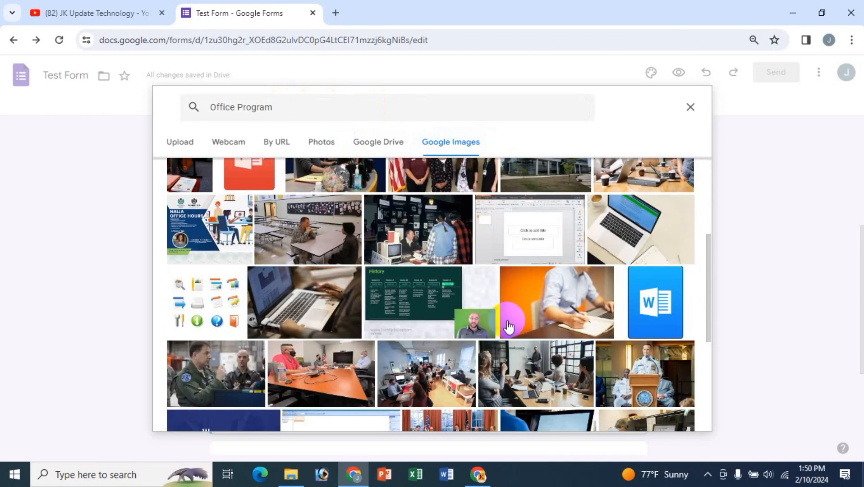
pyautogui.scroll(4, 509, 327)
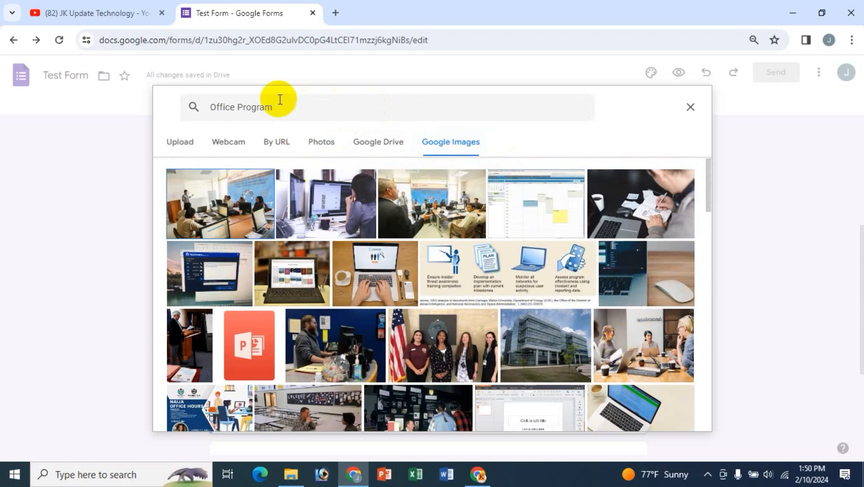
pyautogui.scroll(-1, 573, 244)
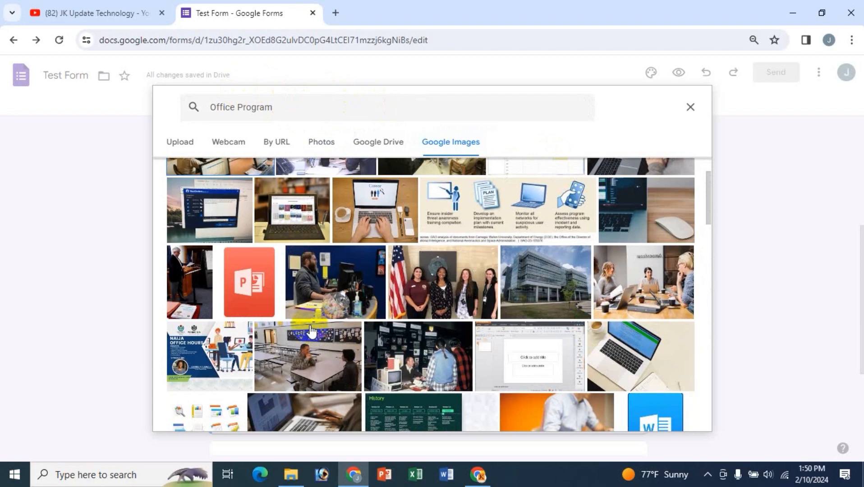
pyautogui.scroll(1, 311, 331)
pyautogui.scroll(-1, 311, 331)
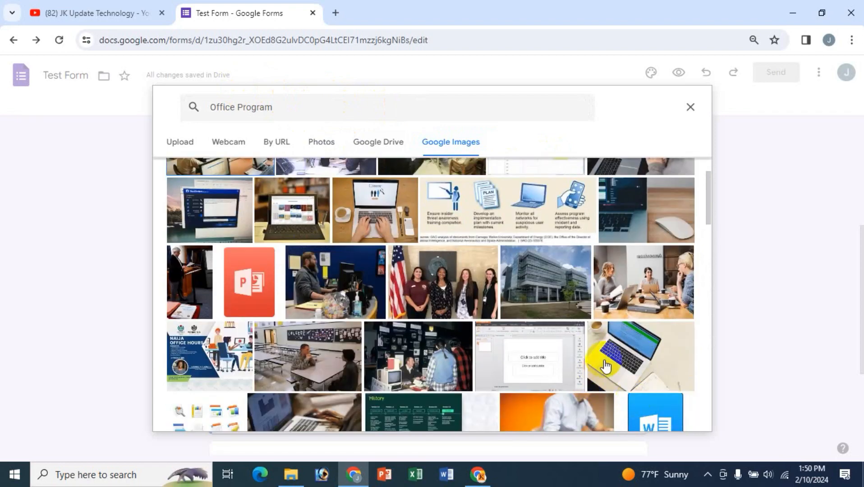
pyautogui.click(638, 358)
pyautogui.click(674, 416)
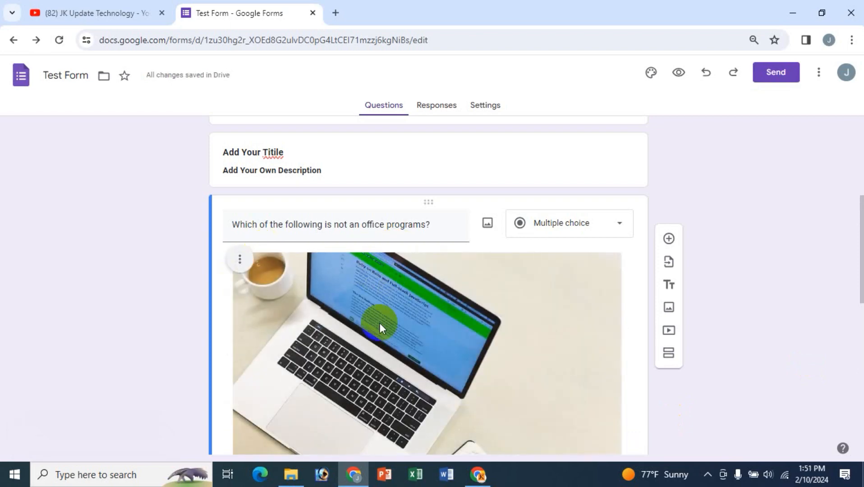
# - Insert a Word logo from a Google Images search for 'ms word' into the MS Word option
pyautogui.scroll(-5, 380, 323)
pyautogui.scroll(3, 380, 323)
pyautogui.scroll(3, 383, 214)
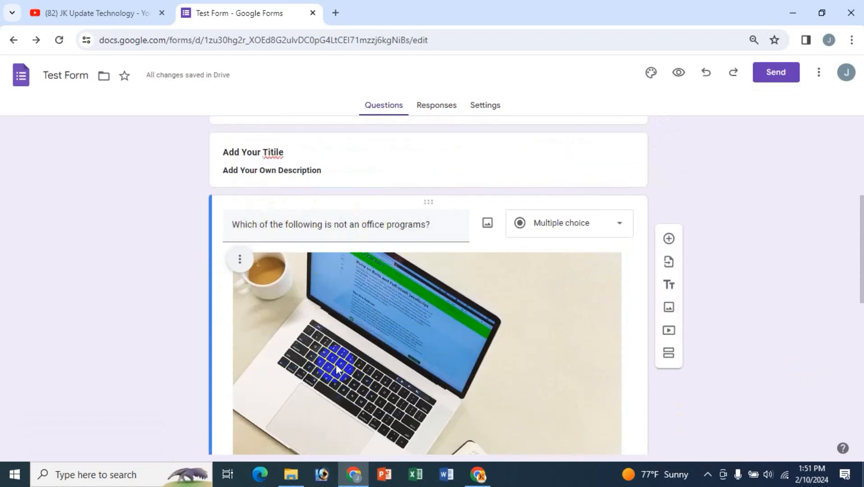
pyautogui.scroll(-2, 428, 328)
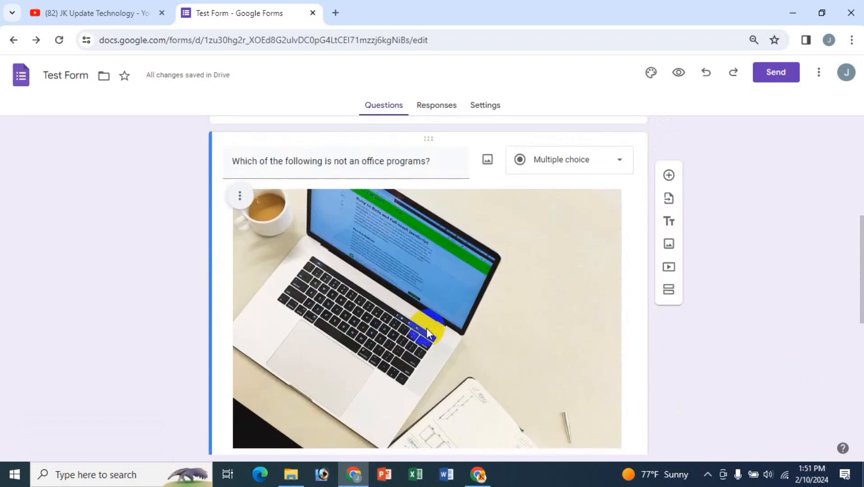
pyautogui.scroll(-3, 427, 328)
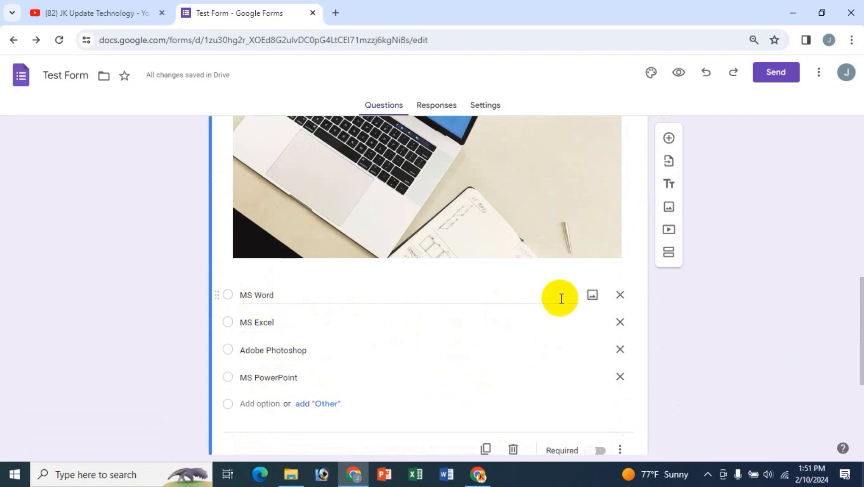
pyautogui.click(592, 297)
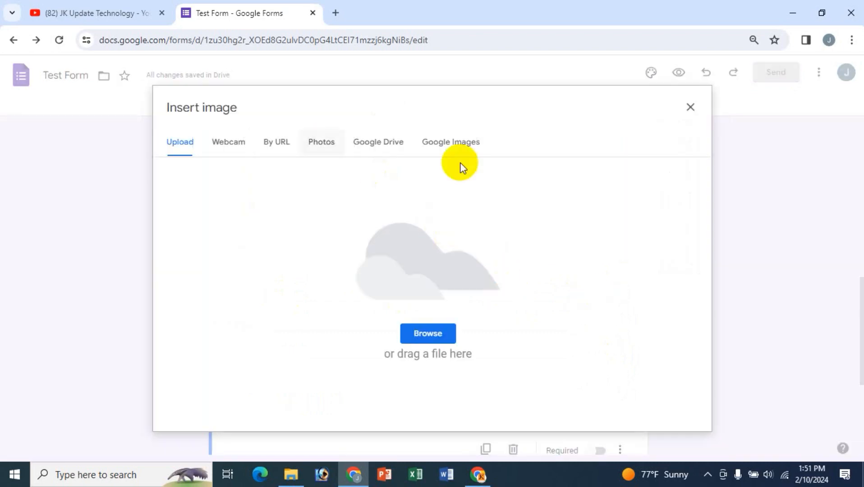
pyautogui.click(469, 158)
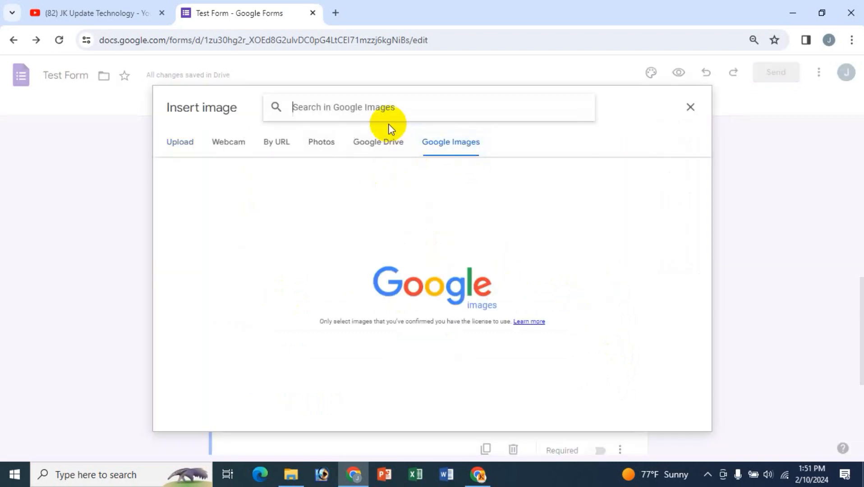
pyautogui.write('ms word')
pyautogui.press('Return')
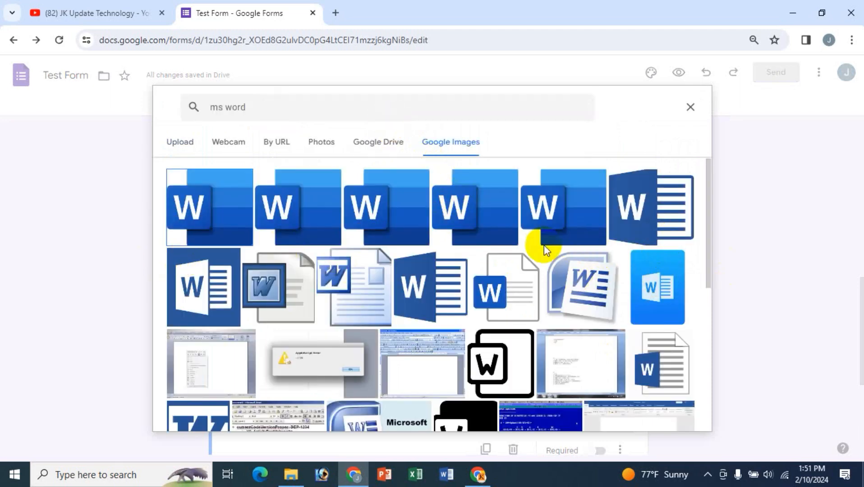
pyautogui.click(670, 210)
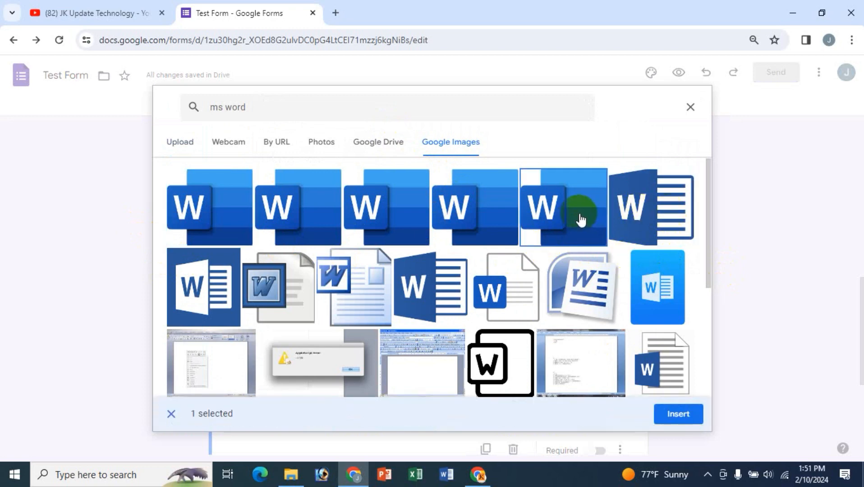
pyautogui.click(685, 411)
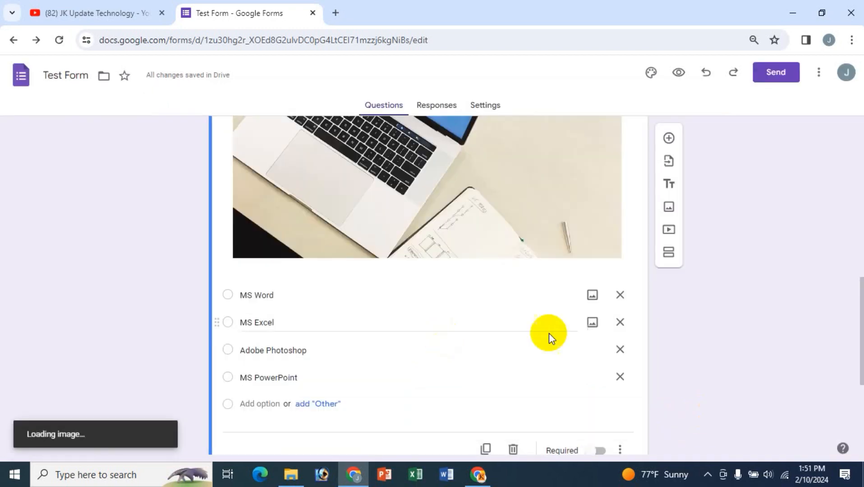
pyautogui.click(251, 295)
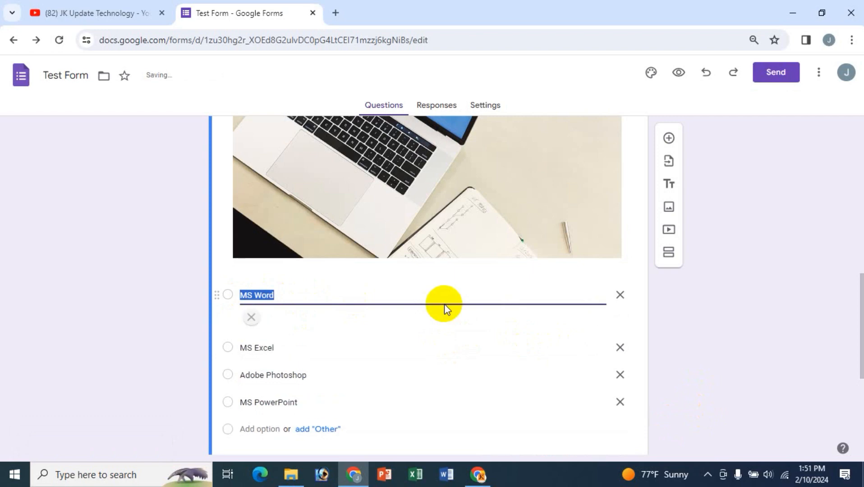
pyautogui.scroll(-3, 352, 364)
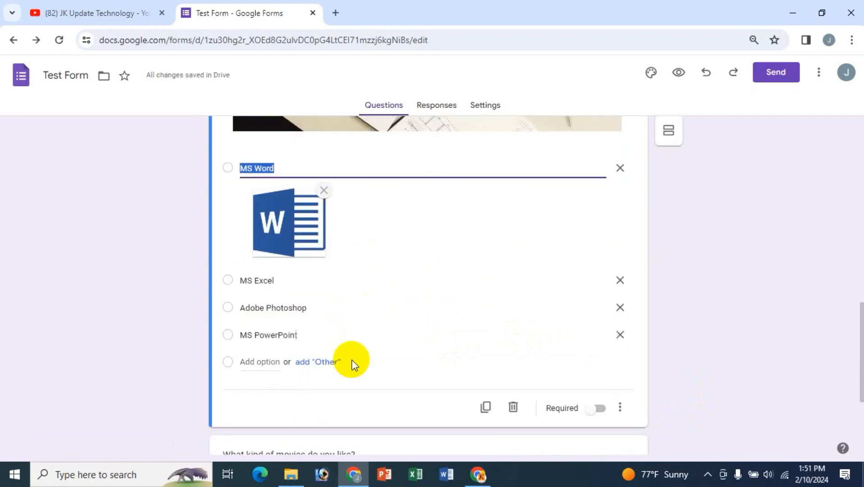
# - Search Google Images for 'Excel' and insert the first Excel logo into the MS Excel option
pyautogui.click(591, 281)
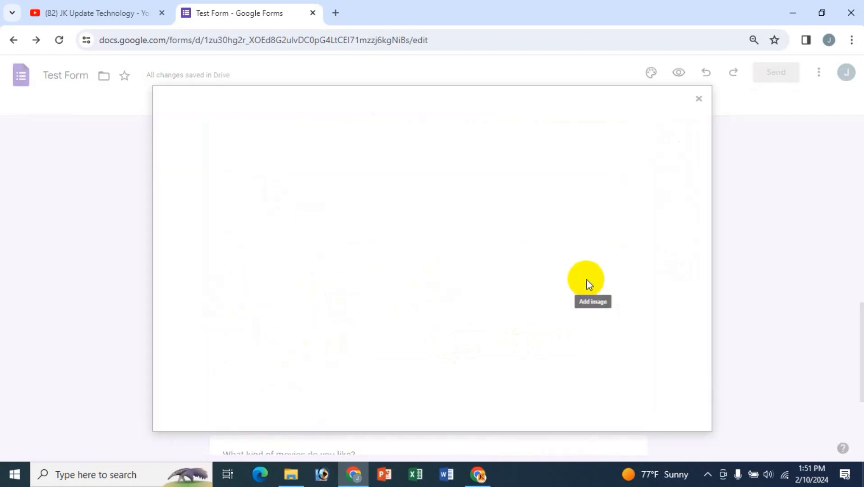
pyautogui.click(452, 140)
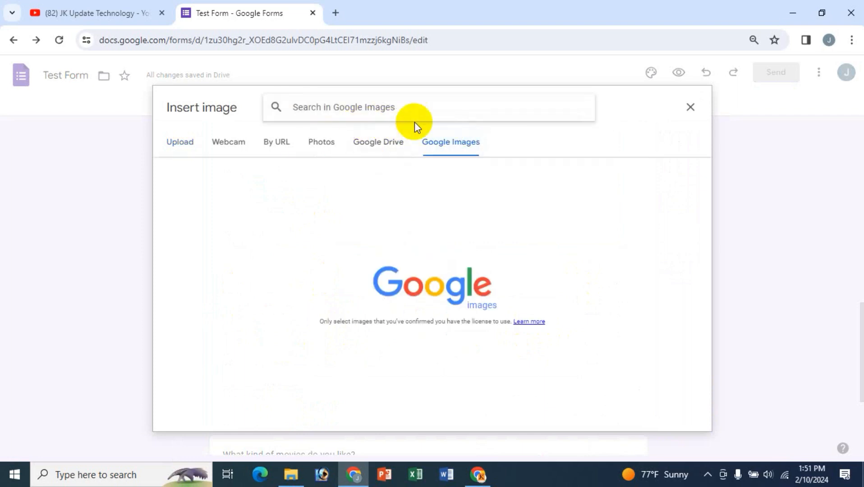
pyautogui.write('Excel')
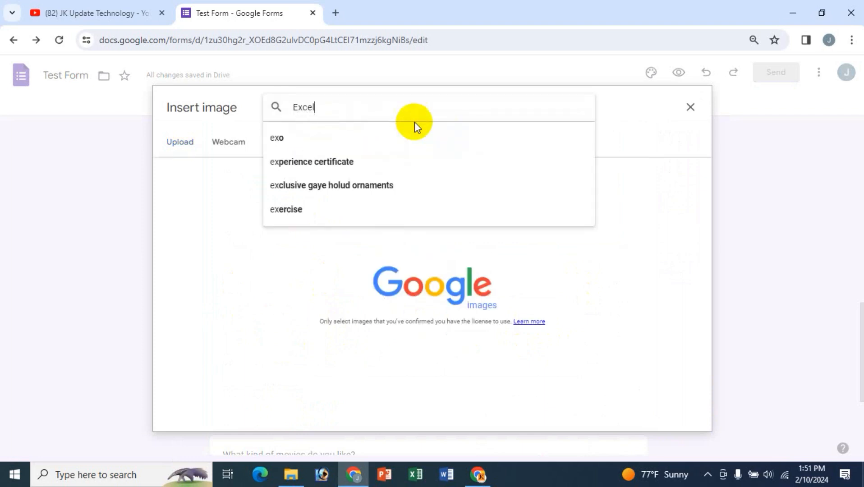
pyautogui.press('Return')
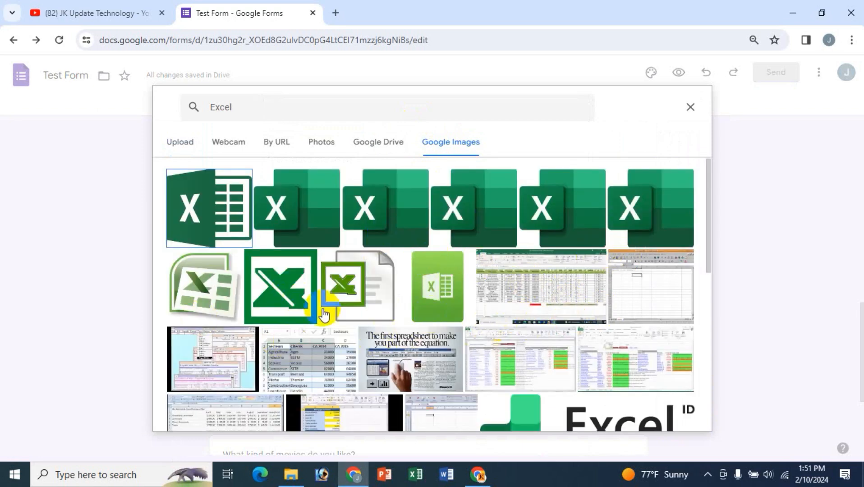
pyautogui.click(208, 233)
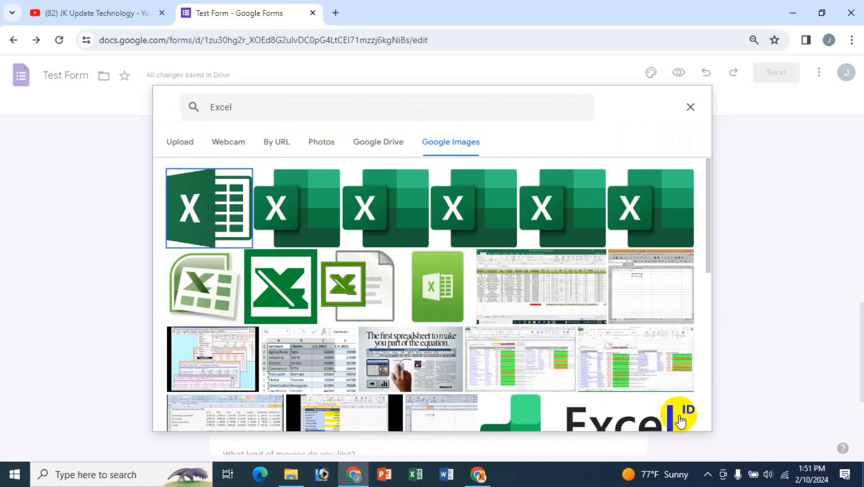
pyautogui.click(684, 422)
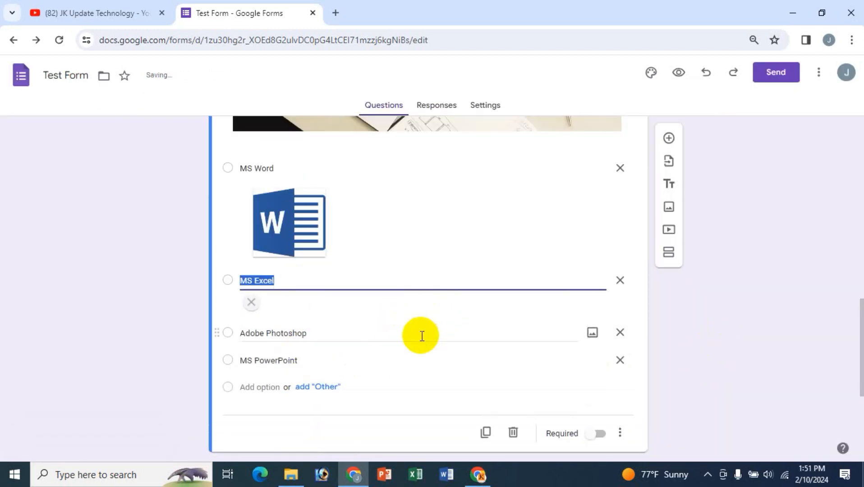
pyautogui.scroll(-1, 420, 345)
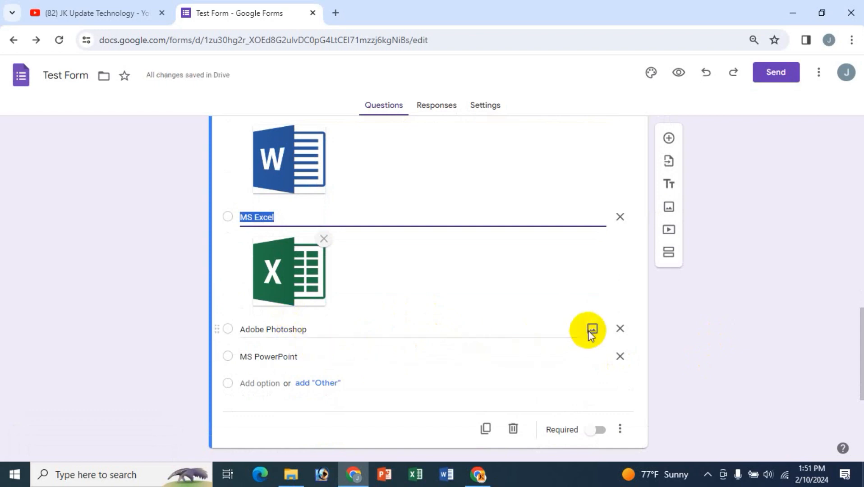
# - Search Google Images for 'Photoshop' and insert the first Ps logo into the Adobe Photoshop option
pyautogui.click(592, 331)
pyautogui.click(441, 140)
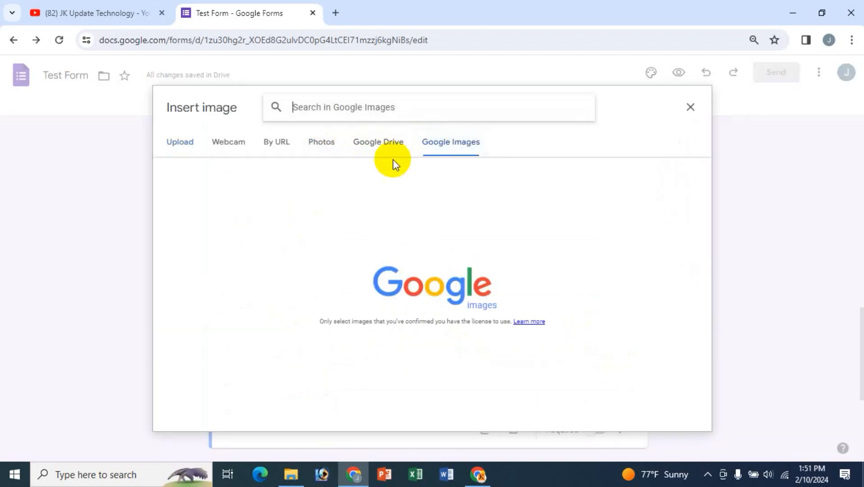
pyautogui.write('Photo')
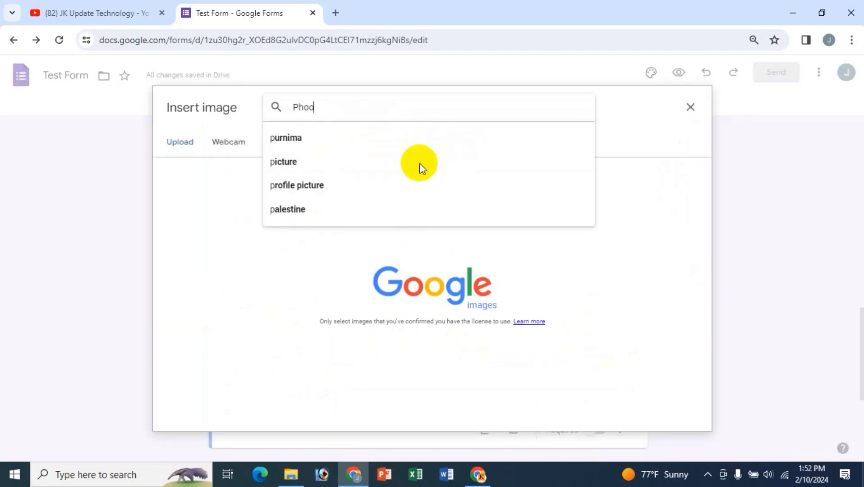
pyautogui.write('shop')
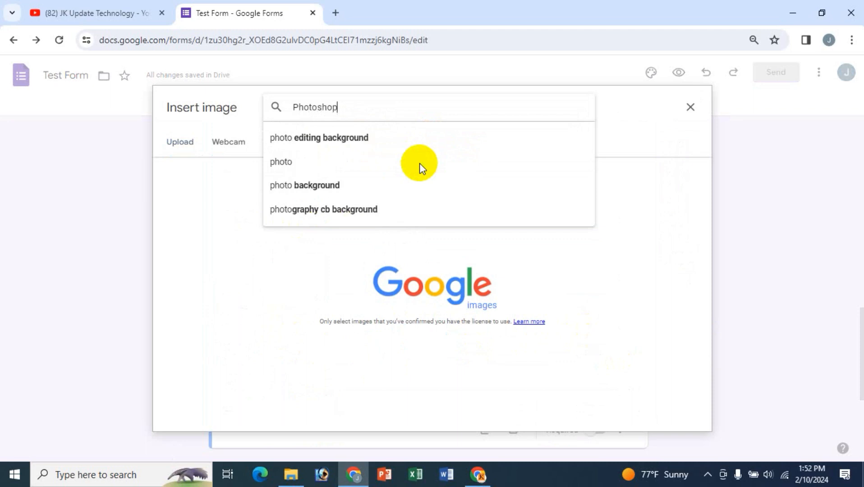
pyautogui.click(348, 140)
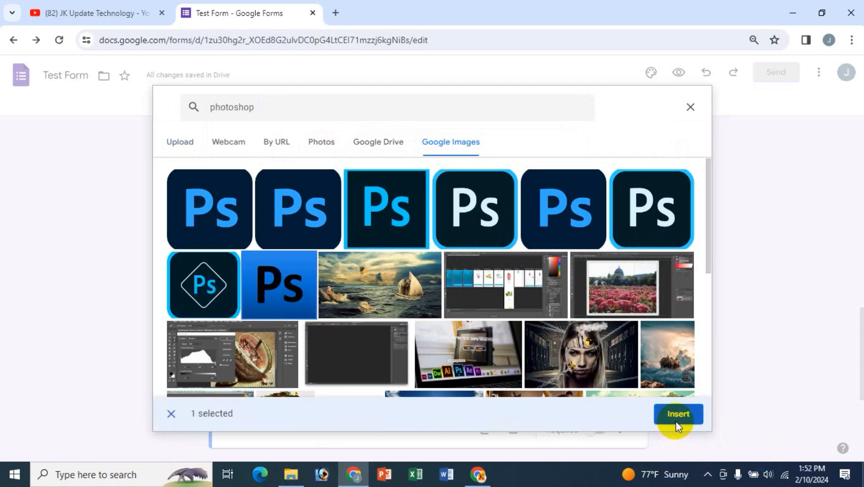
pyautogui.click(675, 419)
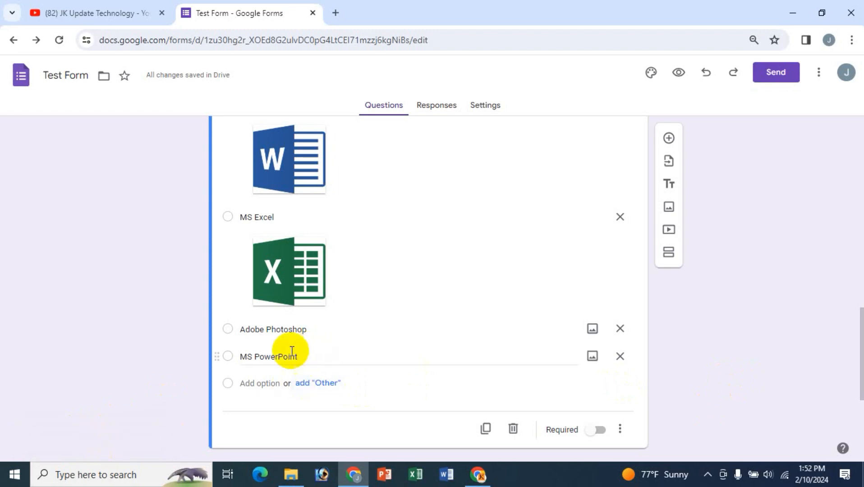
pyautogui.click(593, 330)
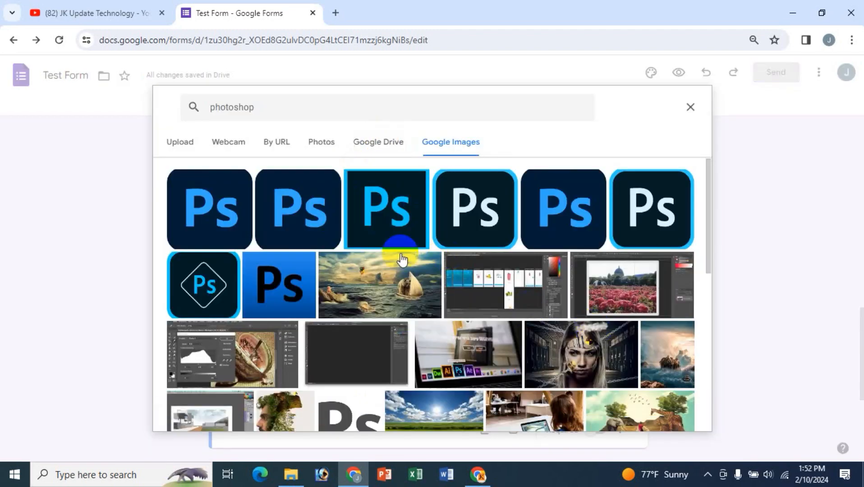
pyautogui.click(225, 218)
pyautogui.click(679, 415)
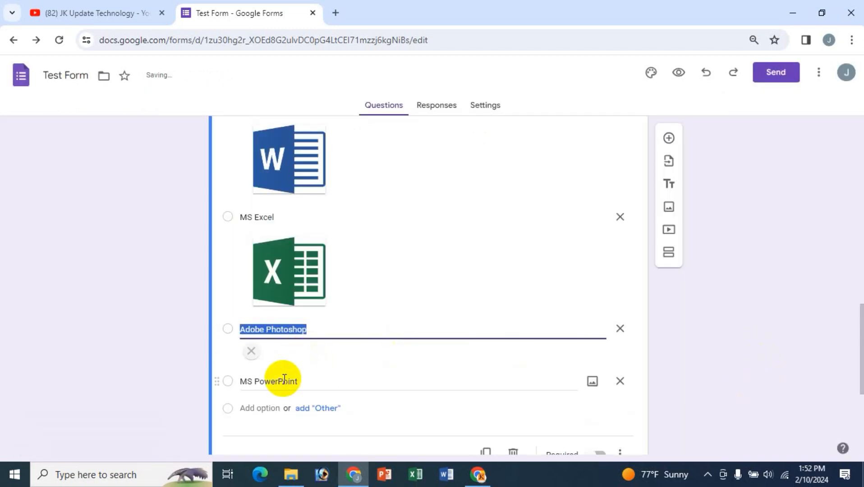
pyautogui.scroll(-4, 385, 360)
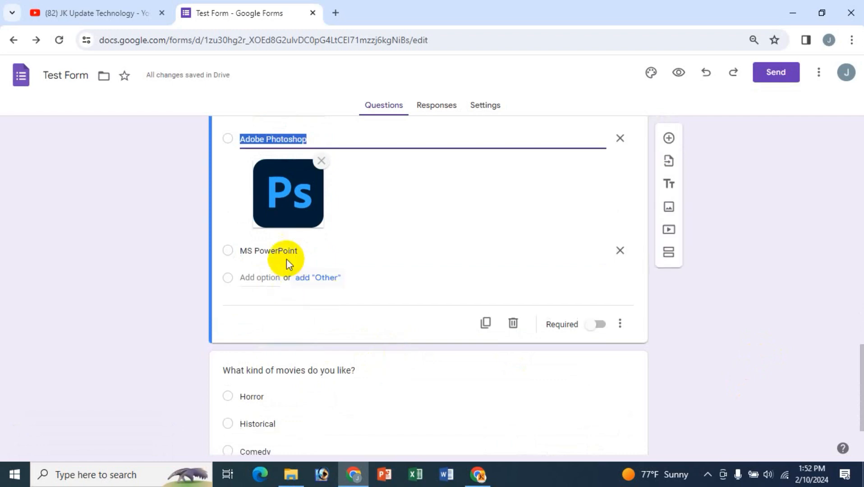
# - Search Google Images for 'powerpoint' and insert the first PowerPoint logo into the MS PowerPoint option
pyautogui.click(592, 251)
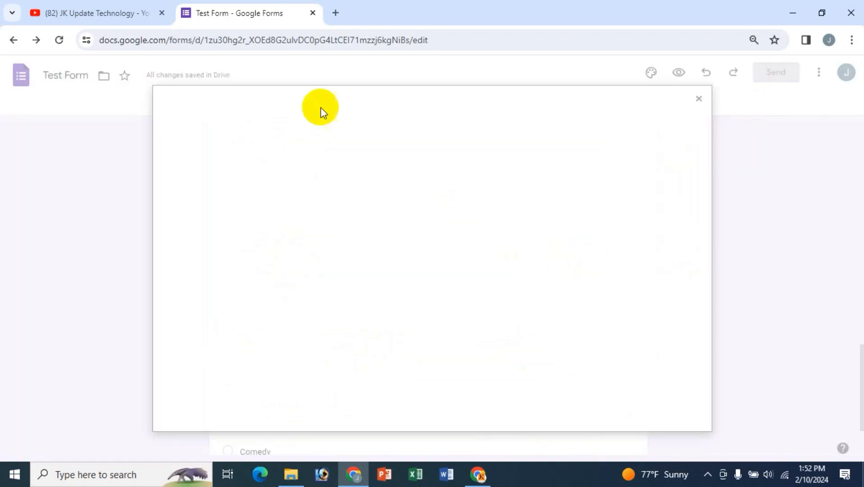
pyautogui.click(468, 160)
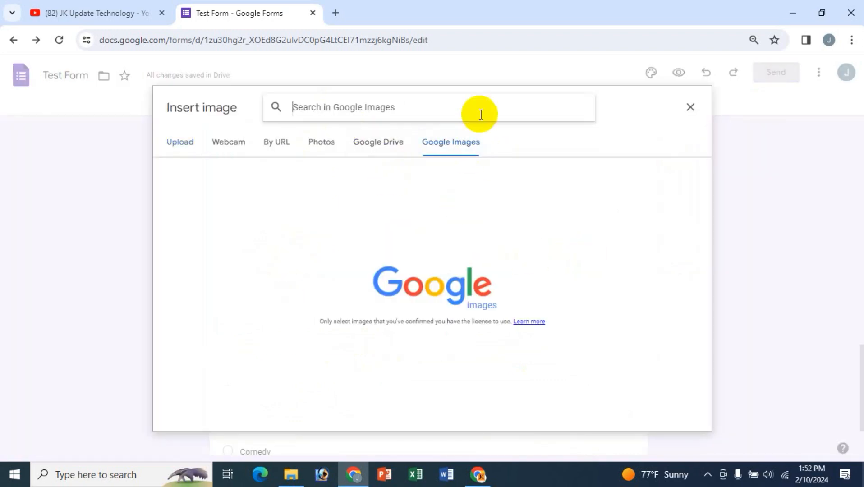
pyautogui.write('powrrpoint')
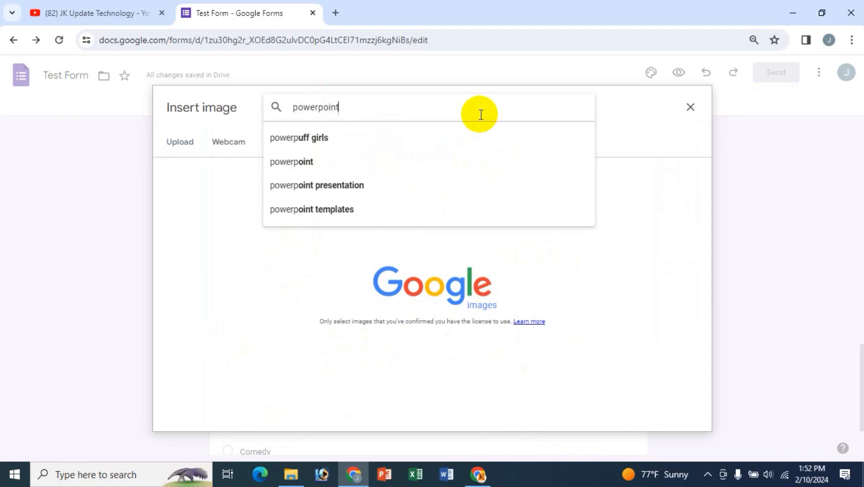
pyautogui.press('Return')
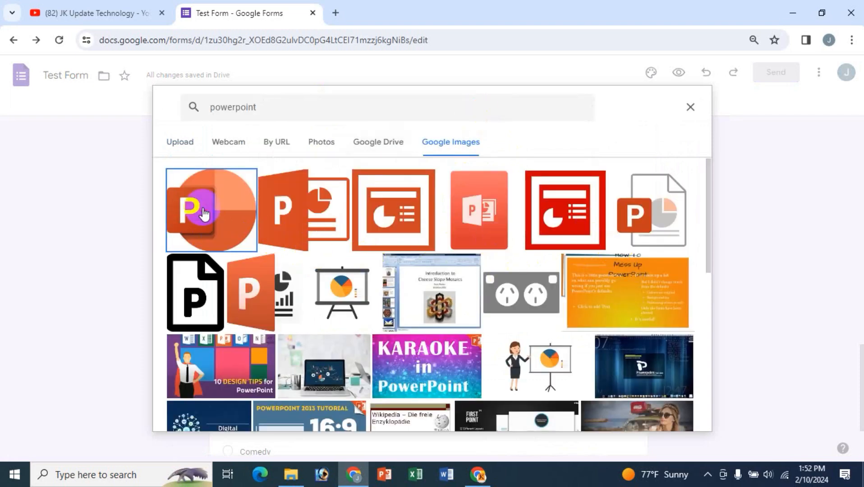
pyautogui.click(204, 213)
pyautogui.click(677, 413)
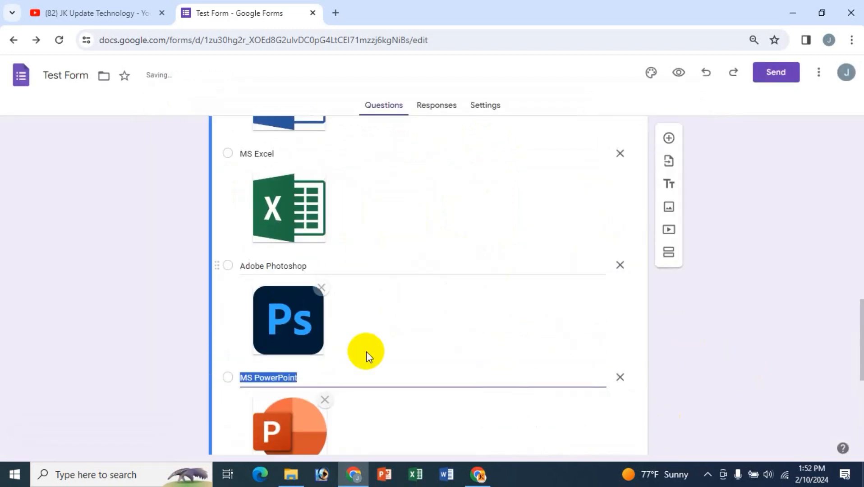
# - Right-align the laptop image in the office-programs question
pyautogui.scroll(12, 365, 351)
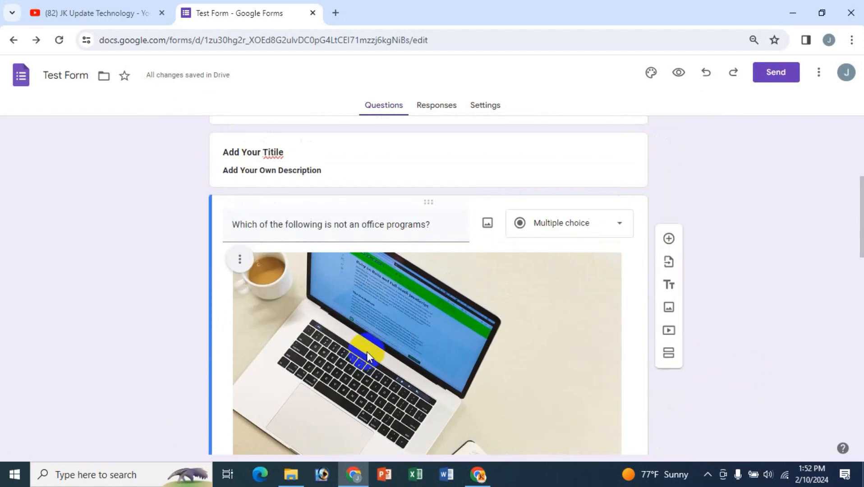
pyautogui.scroll(-4, 381, 322)
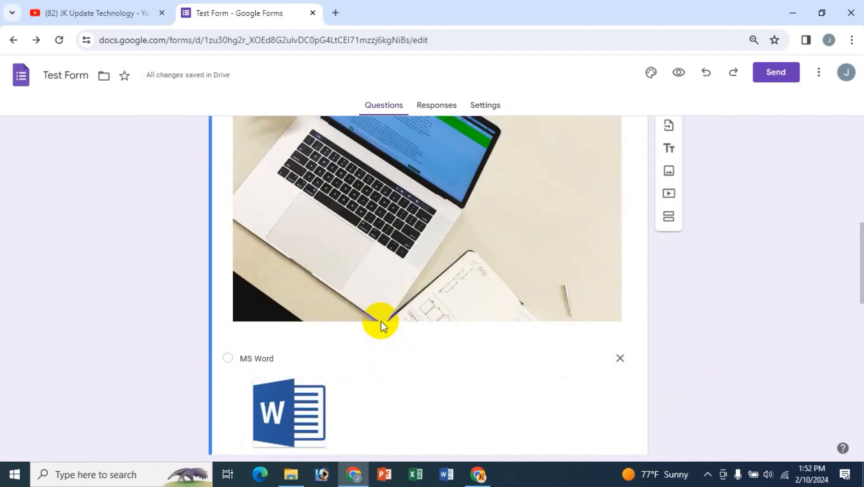
pyautogui.scroll(3, 381, 323)
pyautogui.scroll(1, 382, 271)
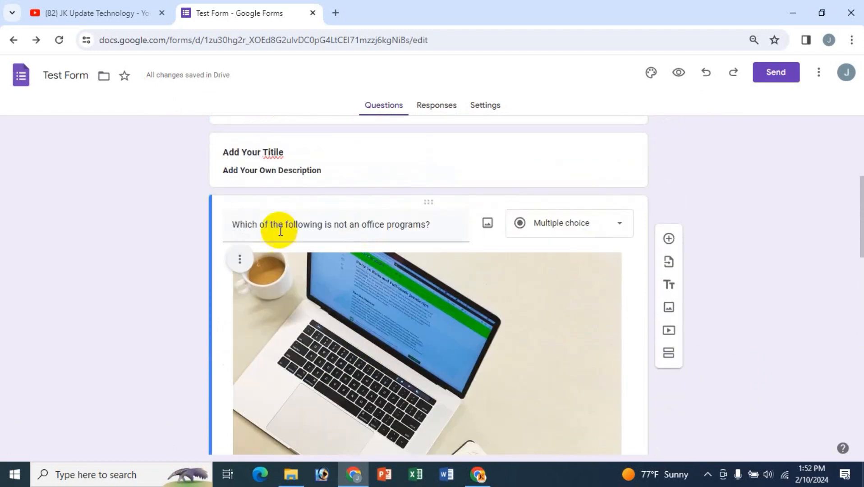
pyautogui.click(240, 262)
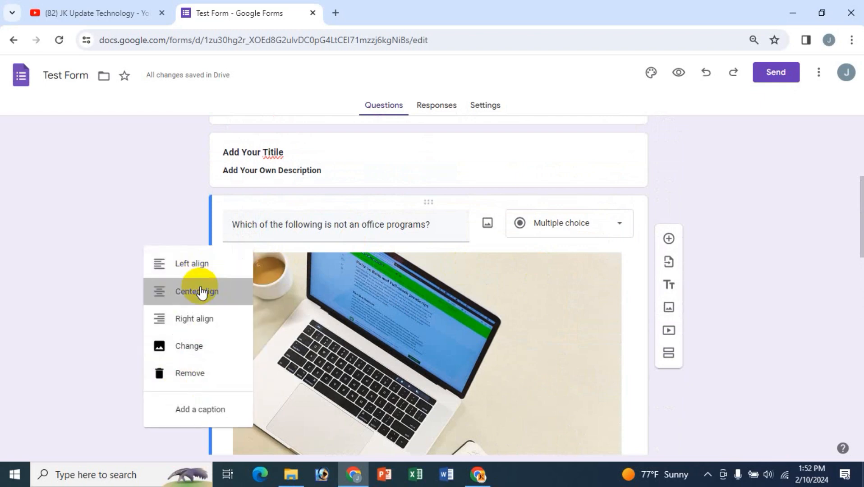
pyautogui.click(201, 289)
pyautogui.click(242, 266)
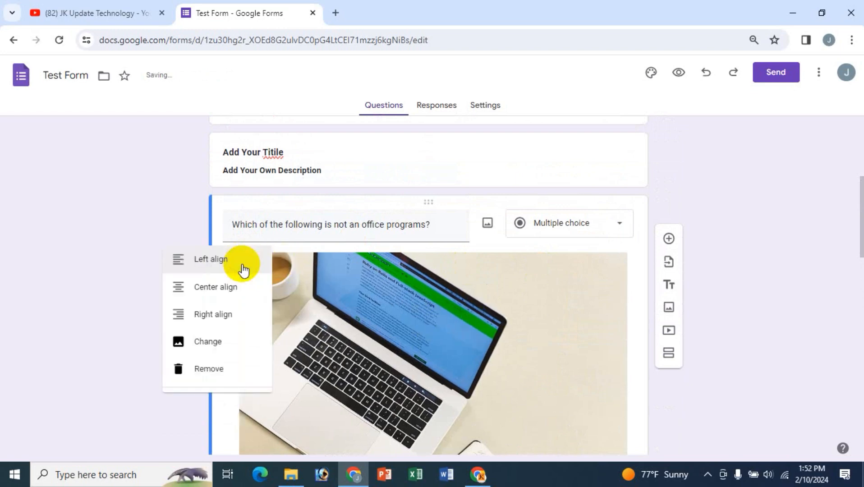
pyautogui.click(207, 321)
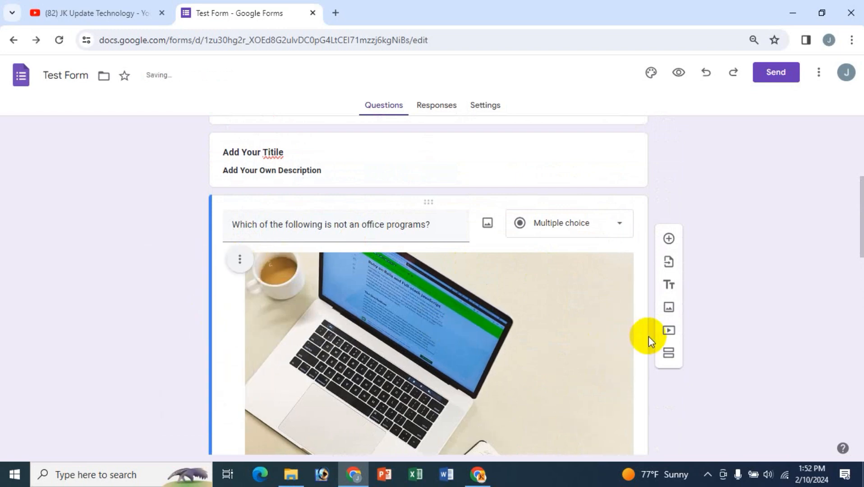
# - Add an empty caption beneath the laptop image, leaving the image unchanged
pyautogui.click(240, 264)
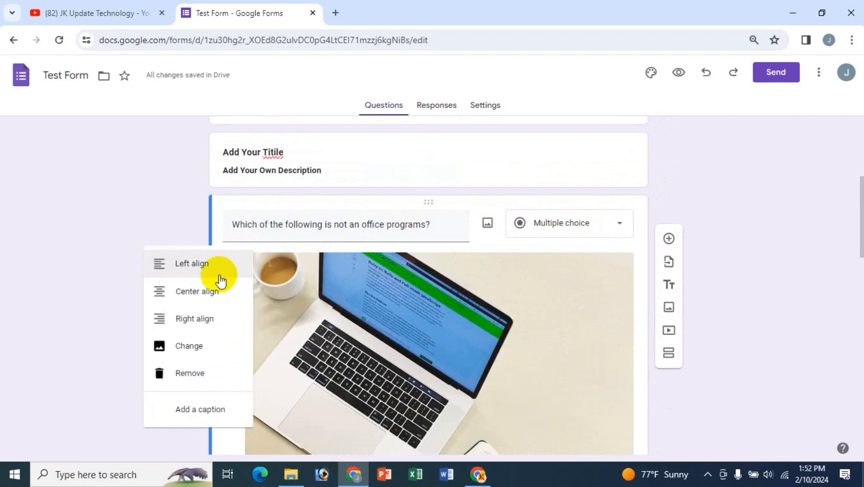
pyautogui.click(193, 348)
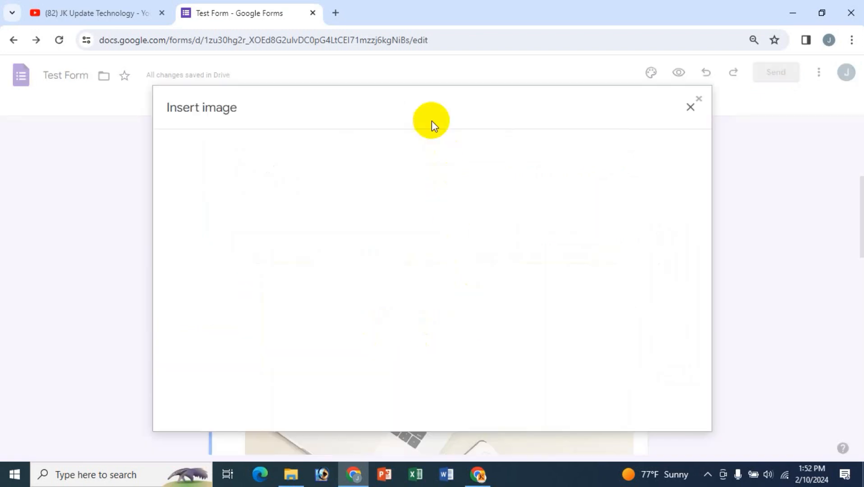
pyautogui.click(693, 113)
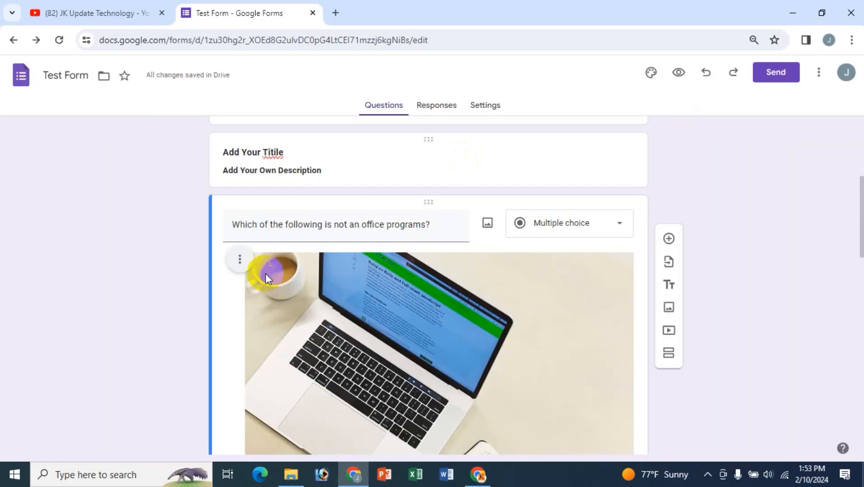
pyautogui.click(239, 259)
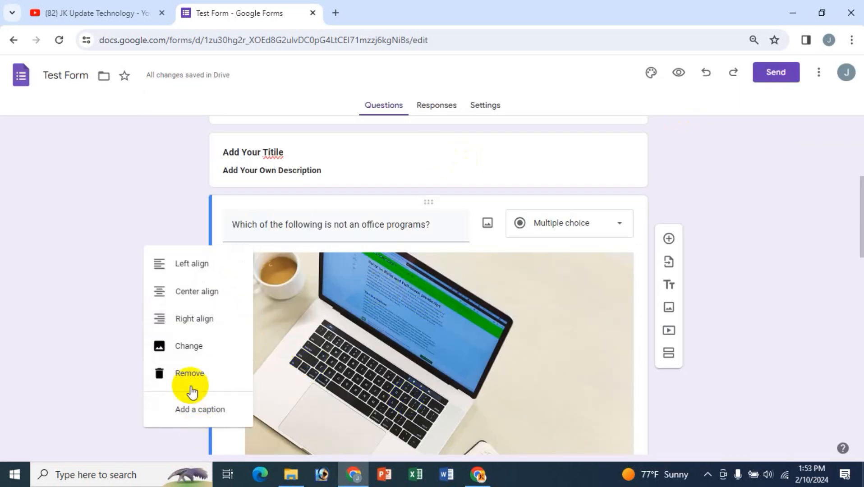
pyautogui.click(205, 409)
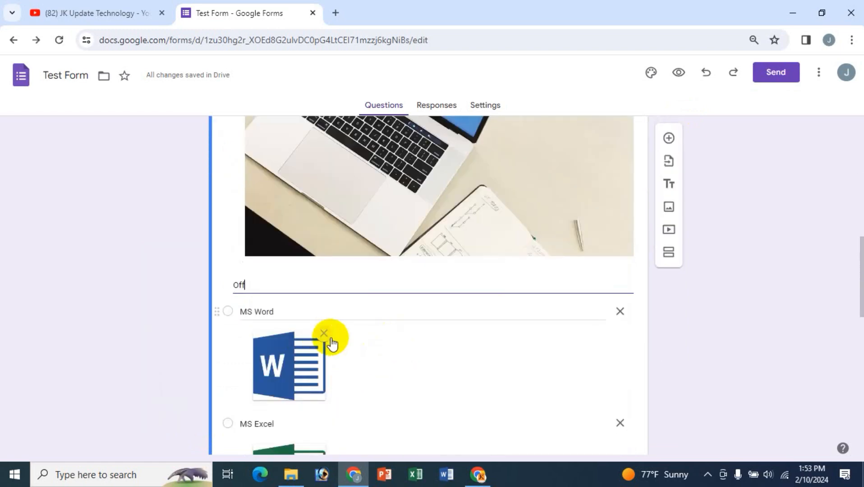
# - Type the caption 'Office Program' under the laptop image
pyautogui.write('Office p')
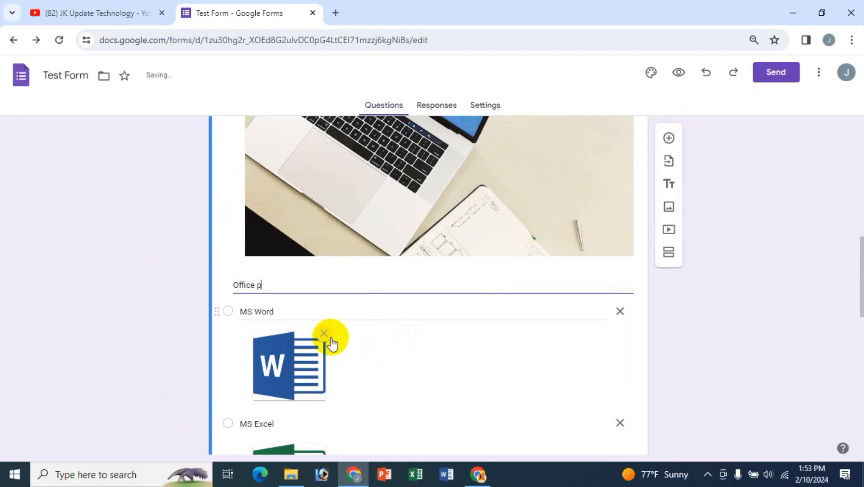
pyautogui.press('BackSpace')
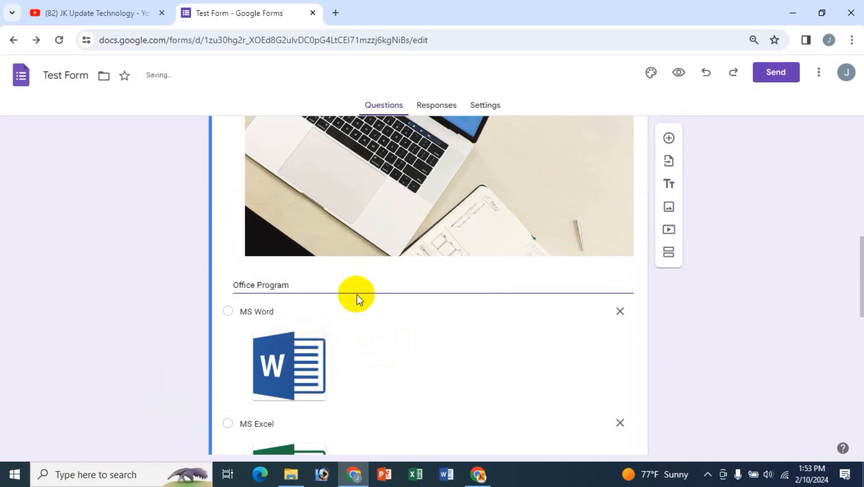
pyautogui.click(413, 244)
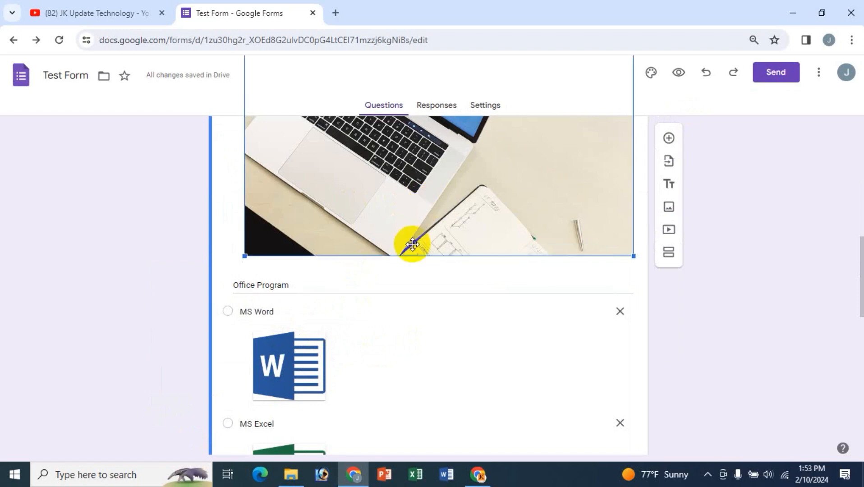
# - Scroll down to the movies question listing Horror, Historical, Comedy and Adventure/Criminal
pyautogui.moveTo(860, 267); pyautogui.dragTo(861, 294)
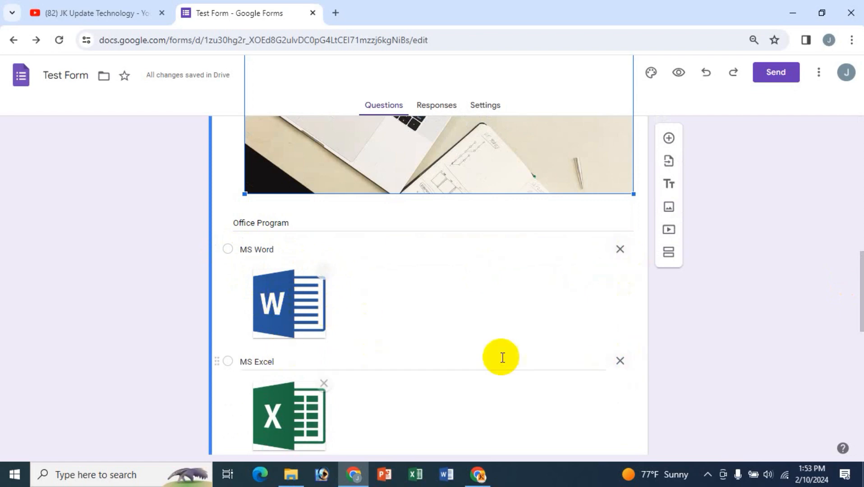
pyautogui.scroll(-6, 507, 355)
pyautogui.scroll(-3, 507, 354)
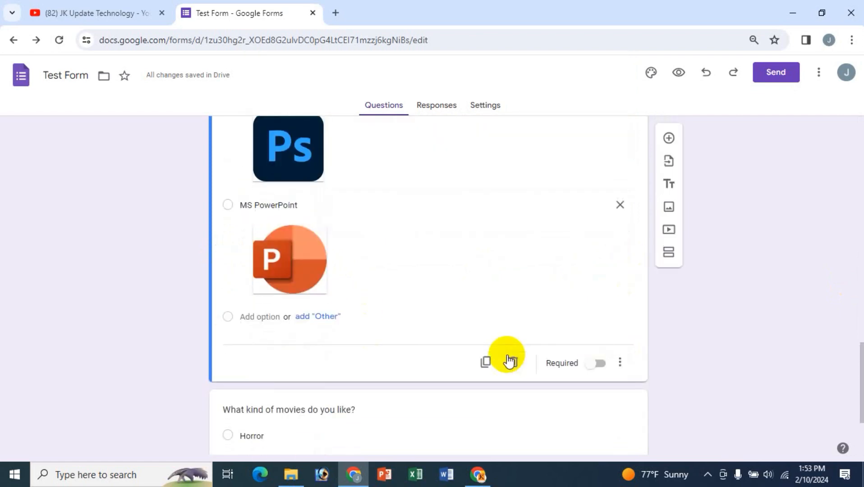
pyautogui.scroll(13, 507, 354)
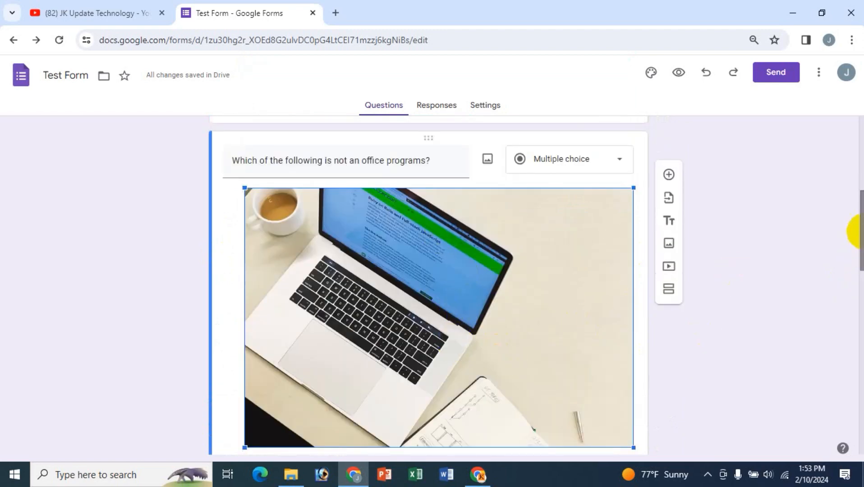
pyautogui.moveTo(856, 231); pyautogui.dragTo(855, 434)
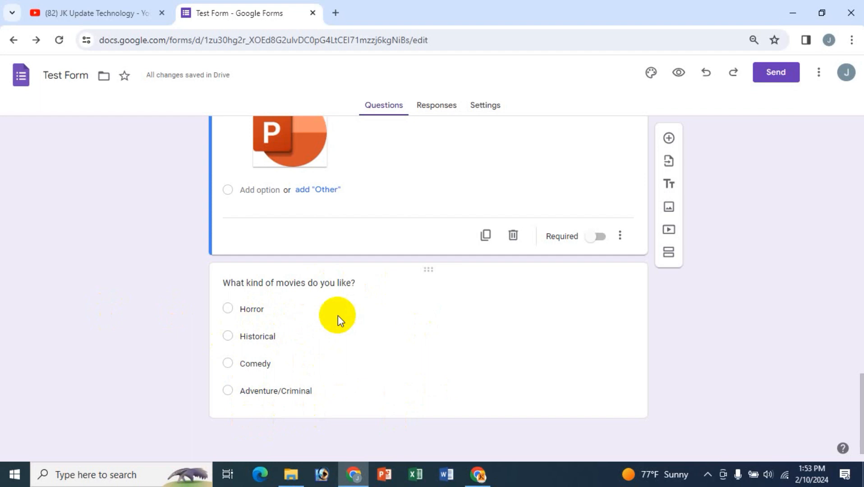
# - Start a Google Images search for 'Movie' to illustrate the movies question
pyautogui.click(323, 283)
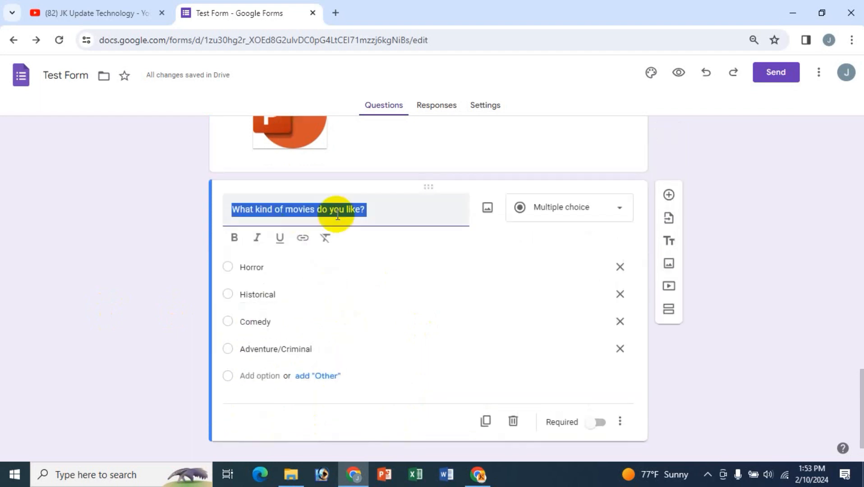
pyautogui.click(387, 207)
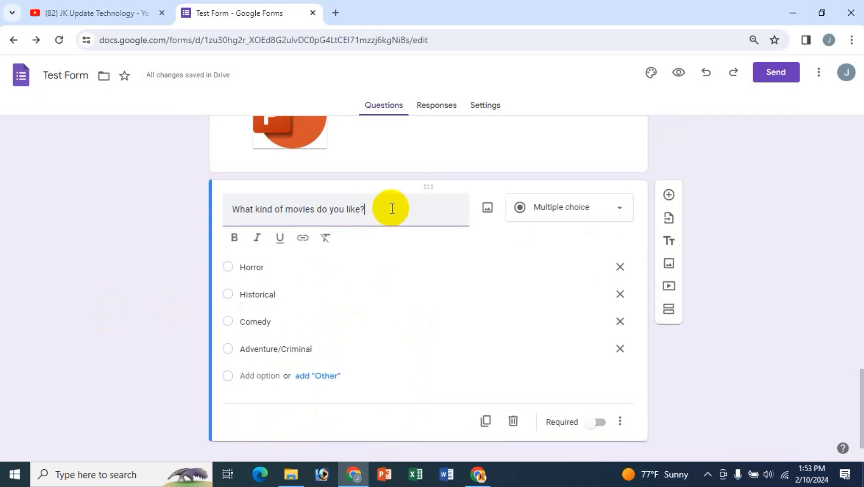
pyautogui.click(489, 211)
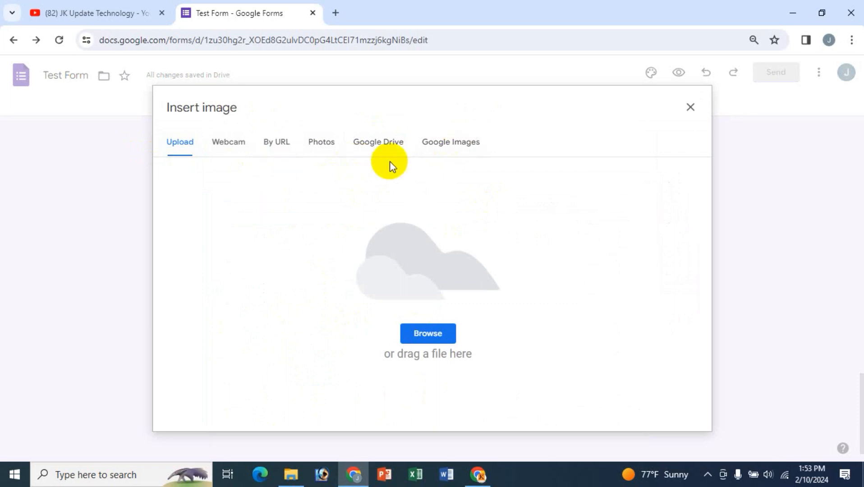
pyautogui.click(467, 148)
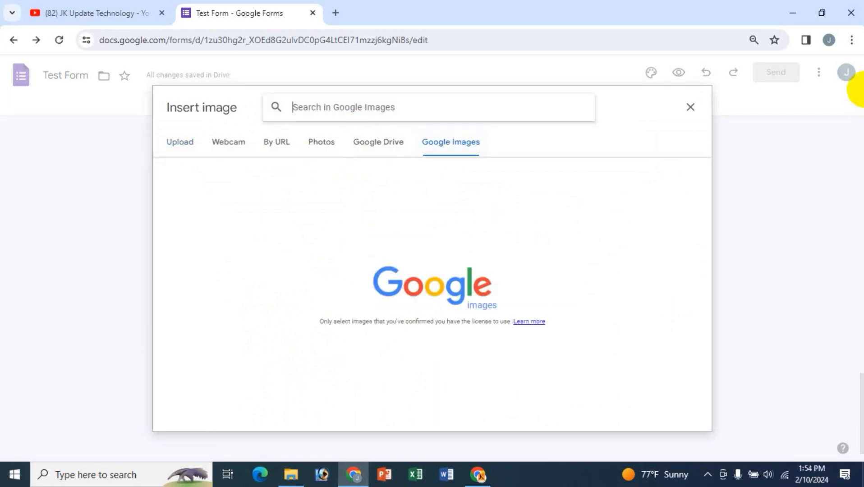
pyautogui.write('Movei')
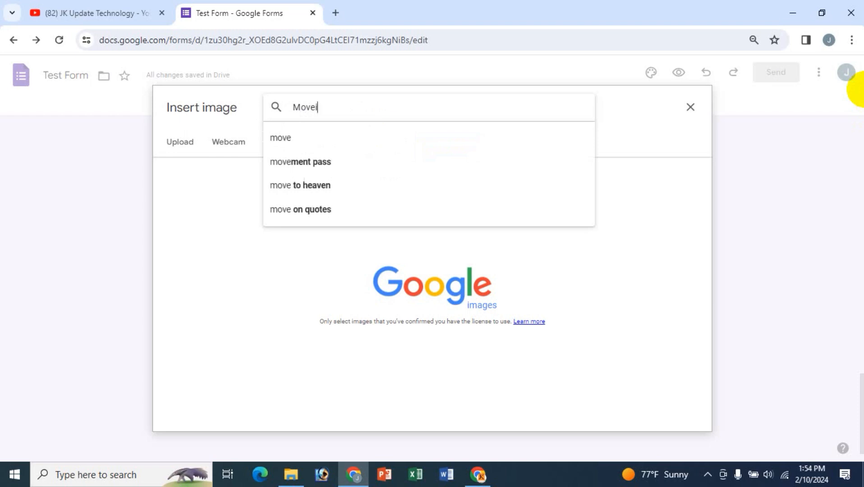
pyautogui.press('BackSpace')
pyautogui.press('BackSpace')
pyautogui.write('ie')
pyautogui.press('Return')
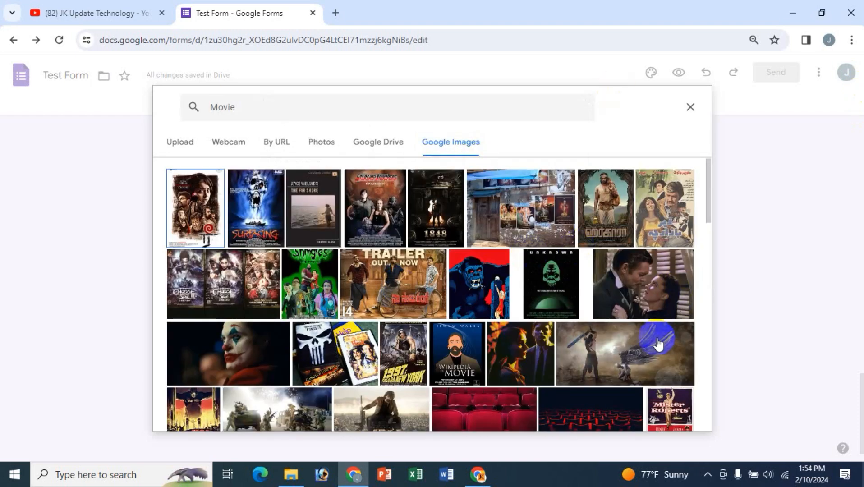
# - Switch to 'movie background' results and insert the film-strip frame picture
pyautogui.scroll(-4, 659, 344)
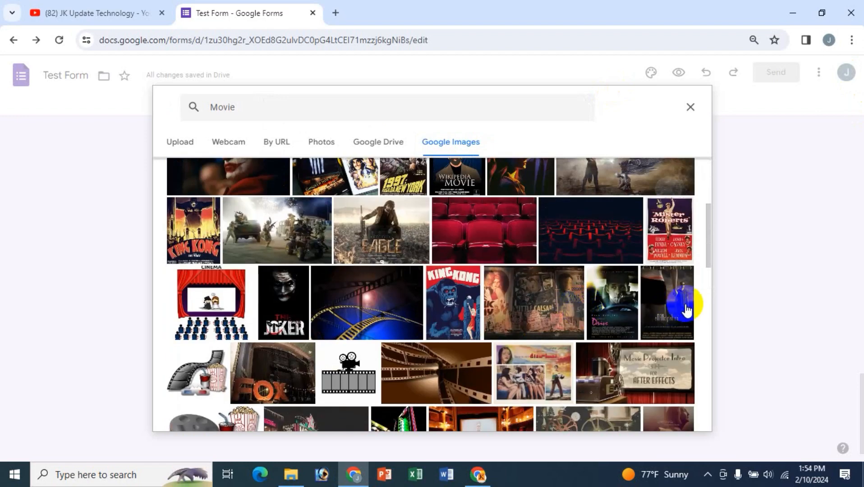
pyautogui.scroll(4, 675, 308)
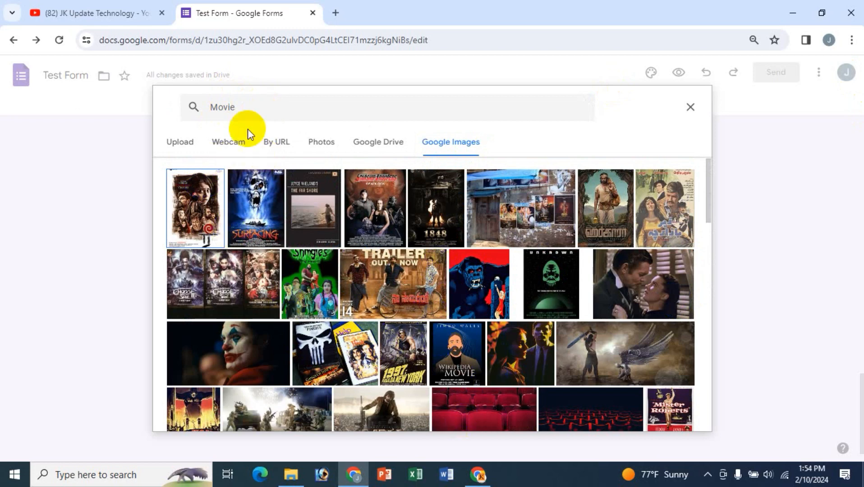
pyautogui.click(264, 110)
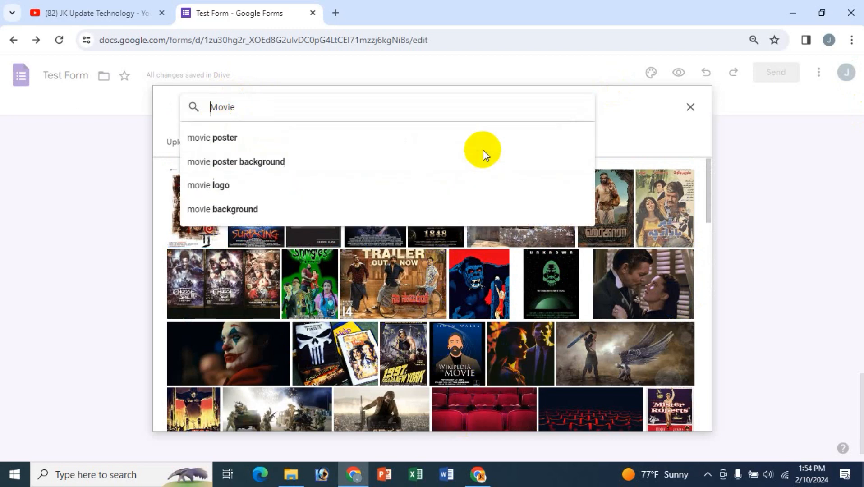
pyautogui.click(230, 214)
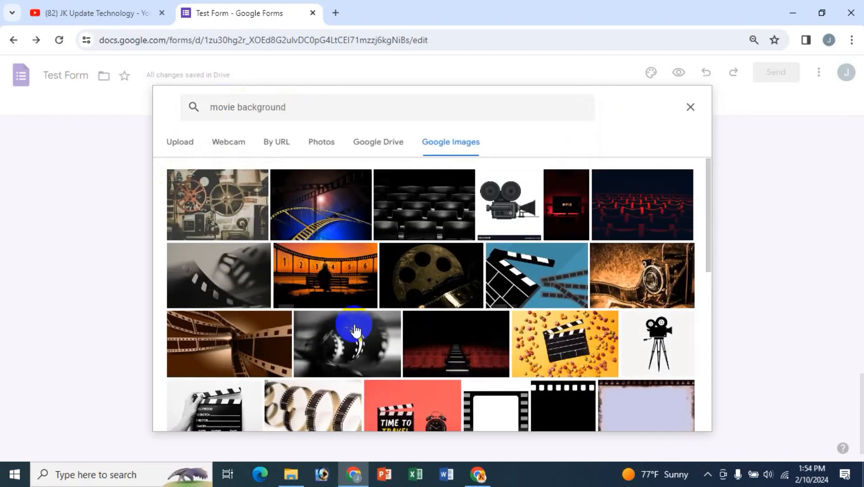
pyautogui.scroll(-4, 580, 311)
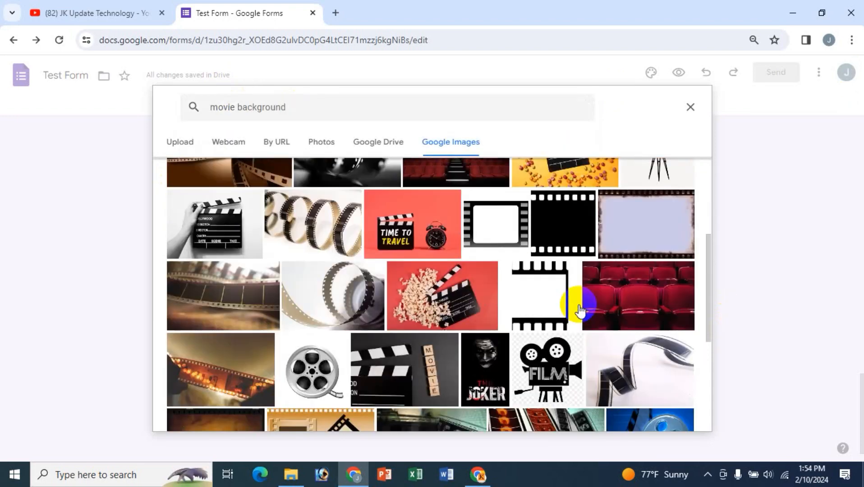
pyautogui.scroll(1, 580, 310)
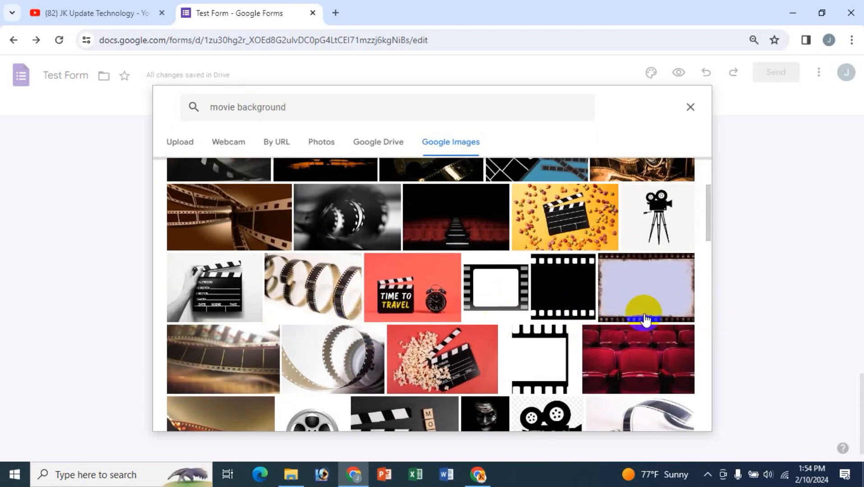
pyautogui.click(654, 281)
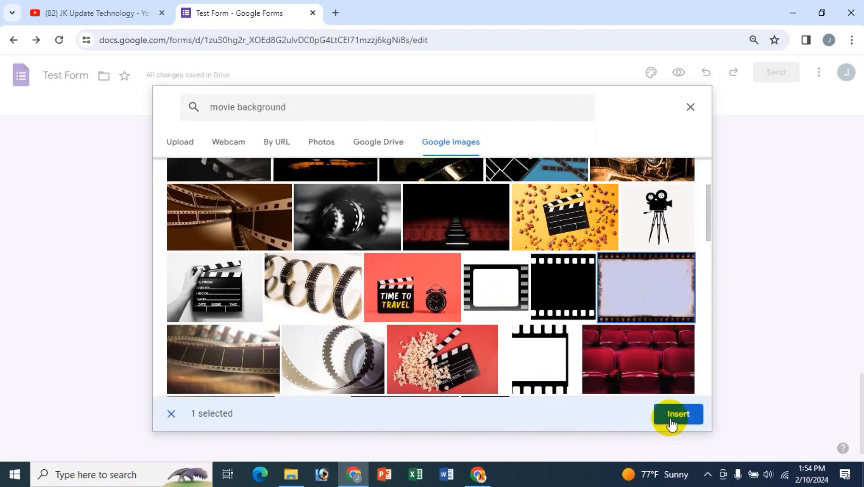
pyautogui.click(673, 413)
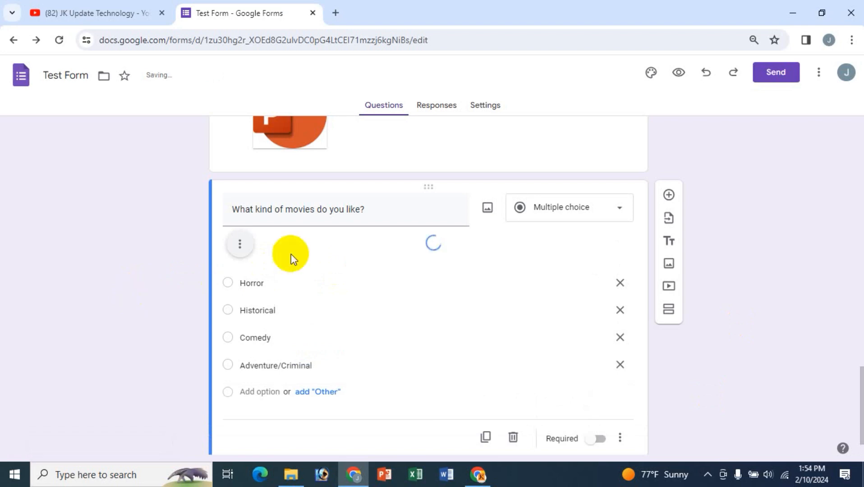
pyautogui.scroll(-5, 400, 322)
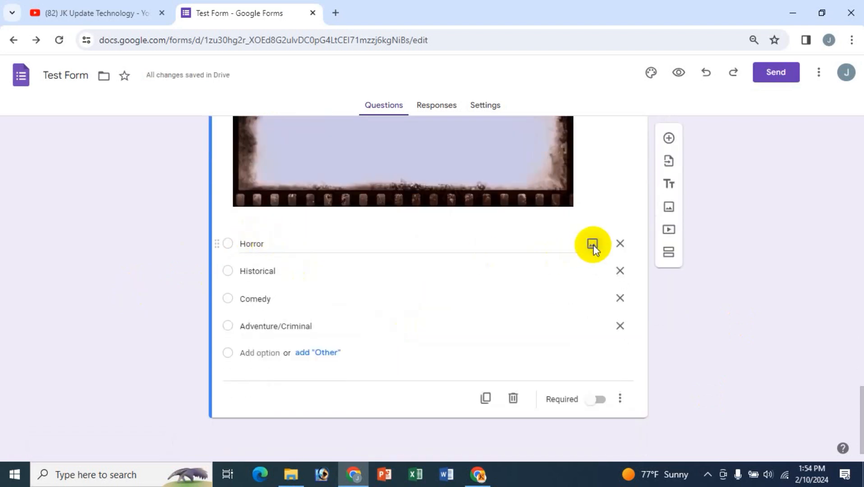
# - Attach the eerie doll picture from a 'horror' image search to the Horror option
pyautogui.click(593, 245)
pyautogui.click(428, 143)
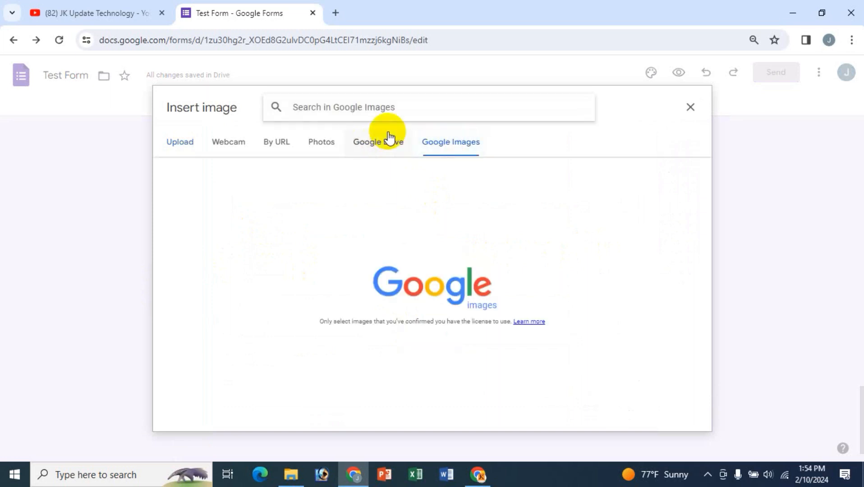
pyautogui.write('horror')
pyautogui.press('Return')
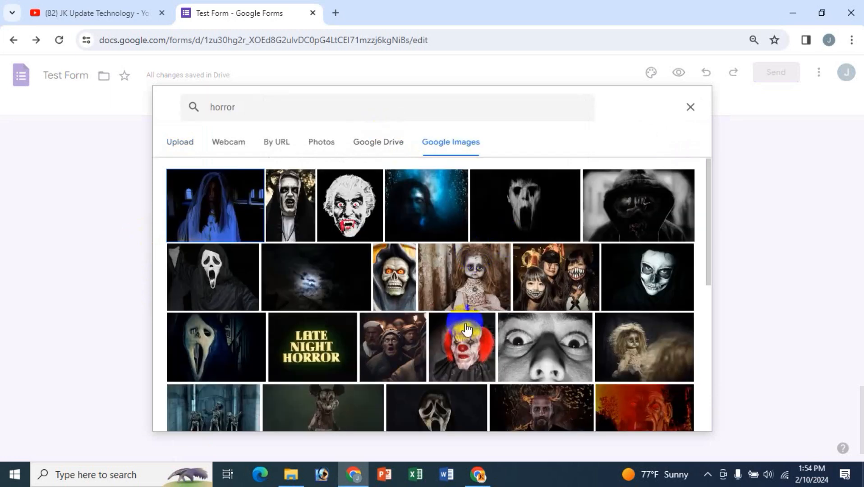
pyautogui.click(645, 347)
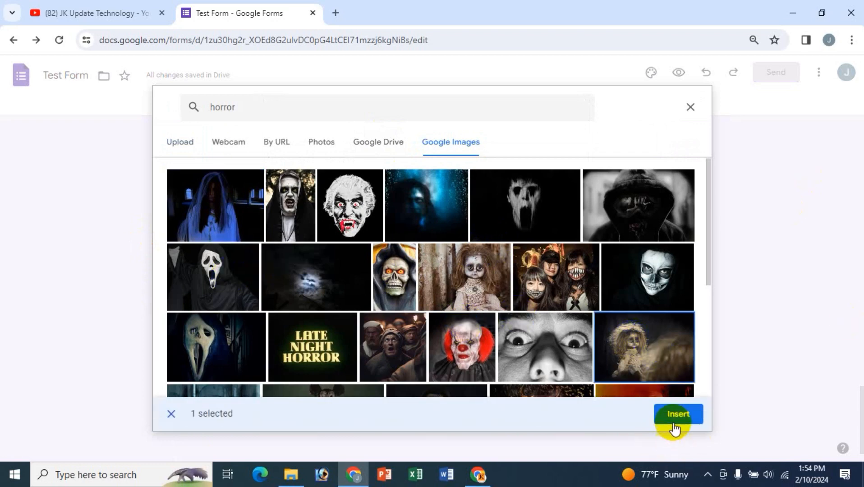
pyautogui.click(674, 423)
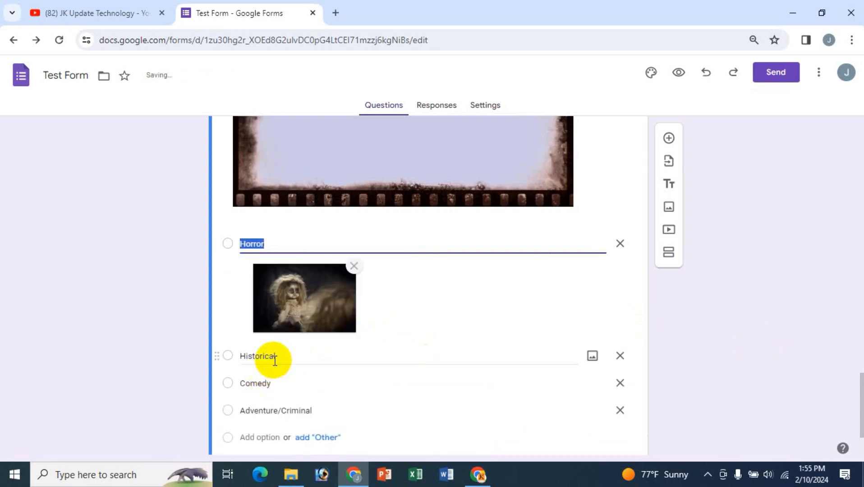
# - Attach the reflecting-pool town square picture from a 'histori' search to the Historical option
pyautogui.click(539, 353)
pyautogui.click(592, 357)
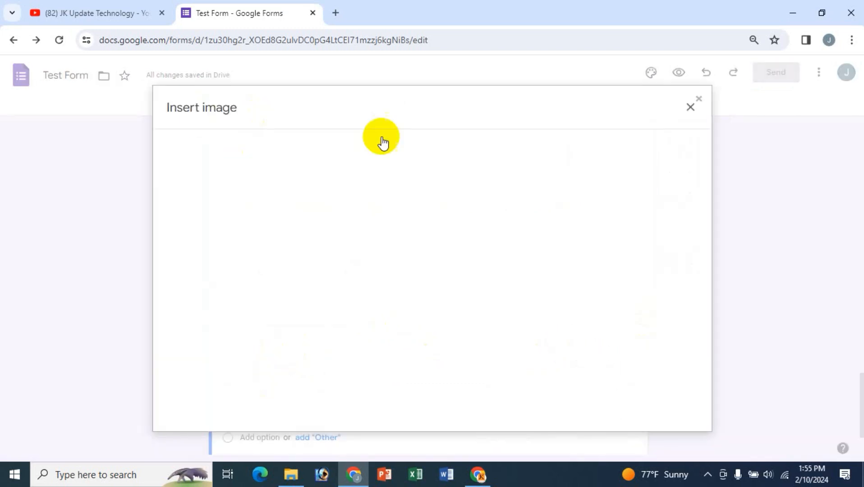
pyautogui.click(453, 143)
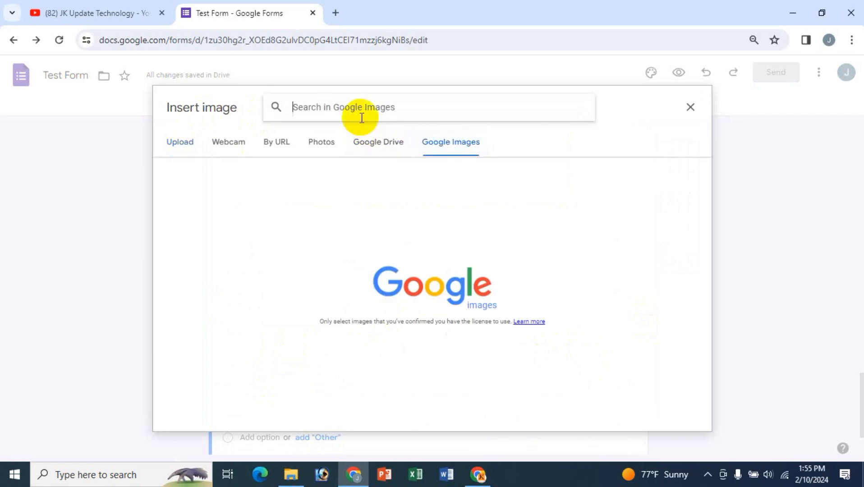
pyautogui.write('historical')
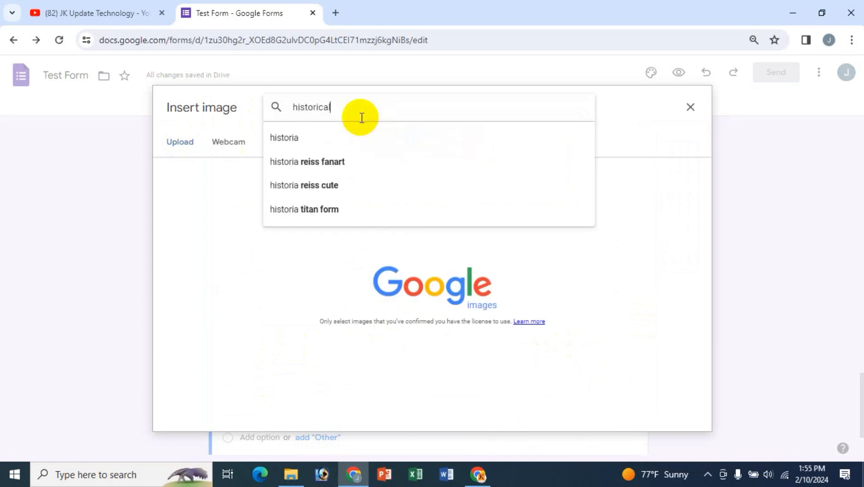
pyautogui.press('Return')
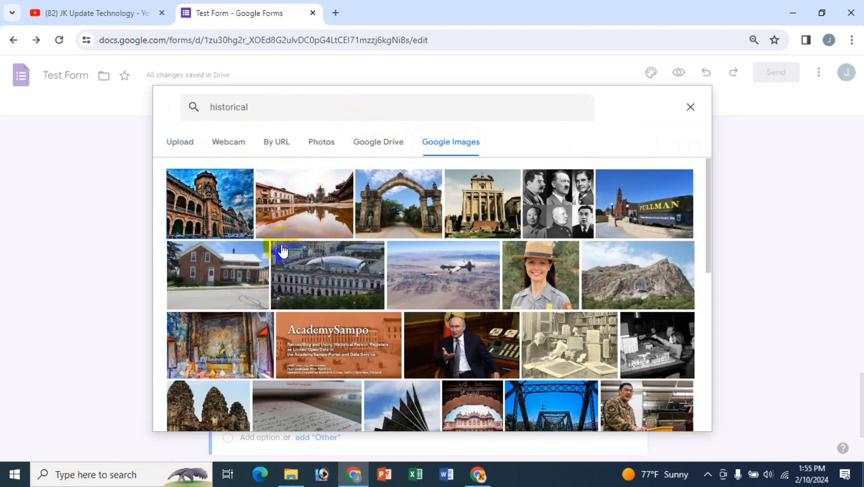
pyautogui.click(305, 188)
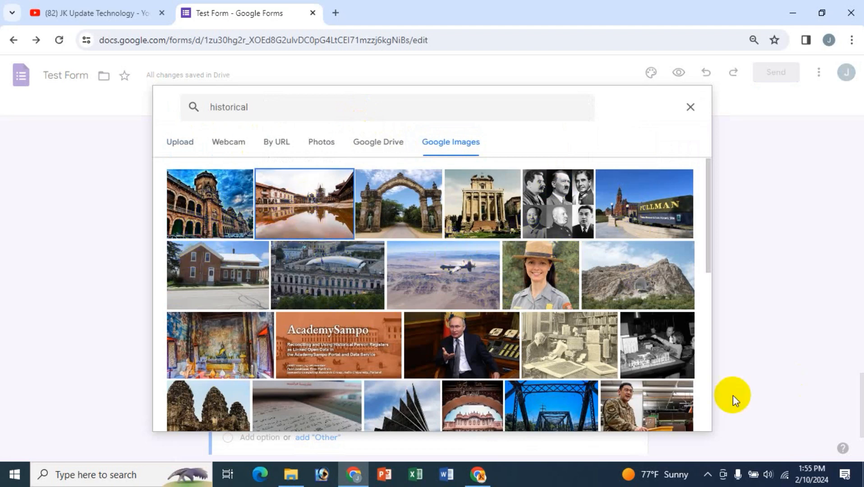
pyautogui.click(678, 414)
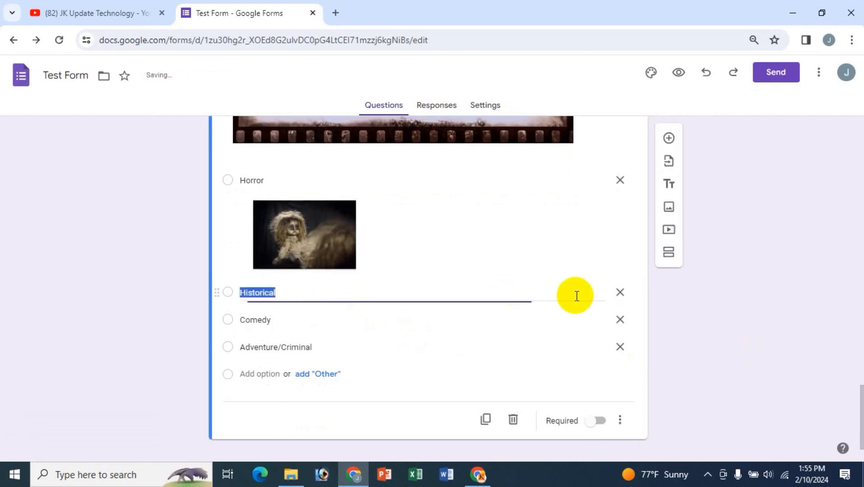
# - Attach the clown face picture from a 'comed' search to the Comedy option
pyautogui.scroll(-3, 336, 361)
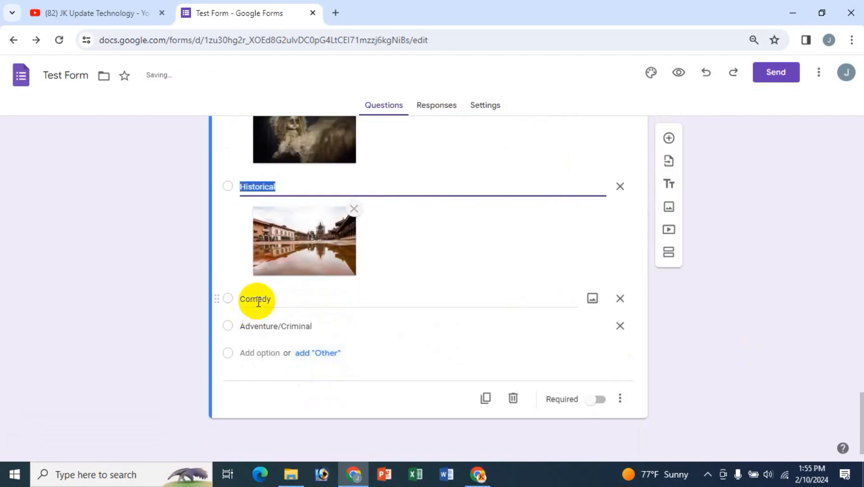
pyautogui.click(595, 300)
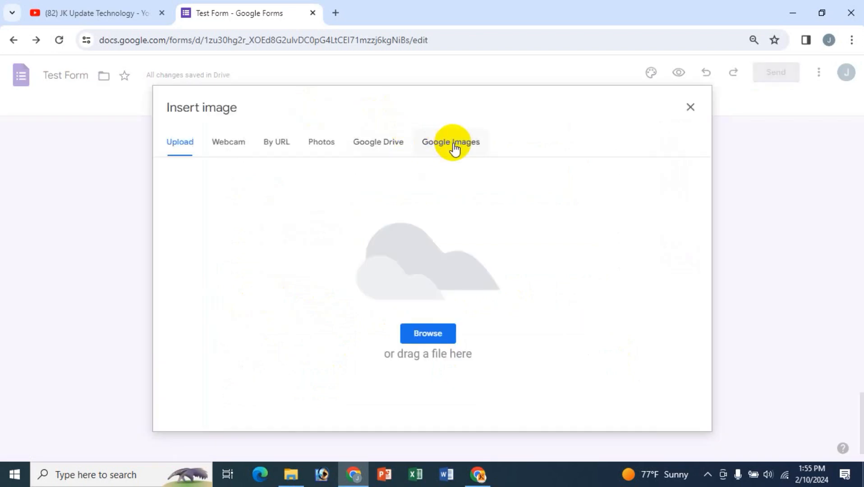
pyautogui.click(451, 142)
pyautogui.write('comedy')
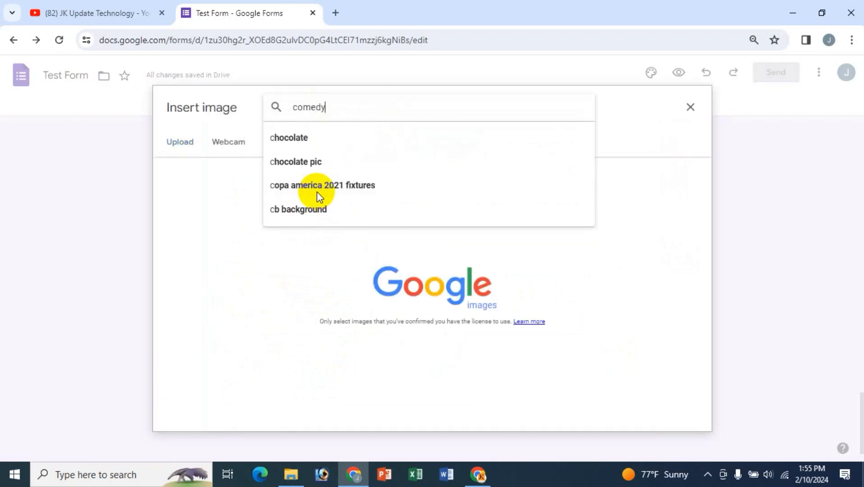
pyautogui.press('Return')
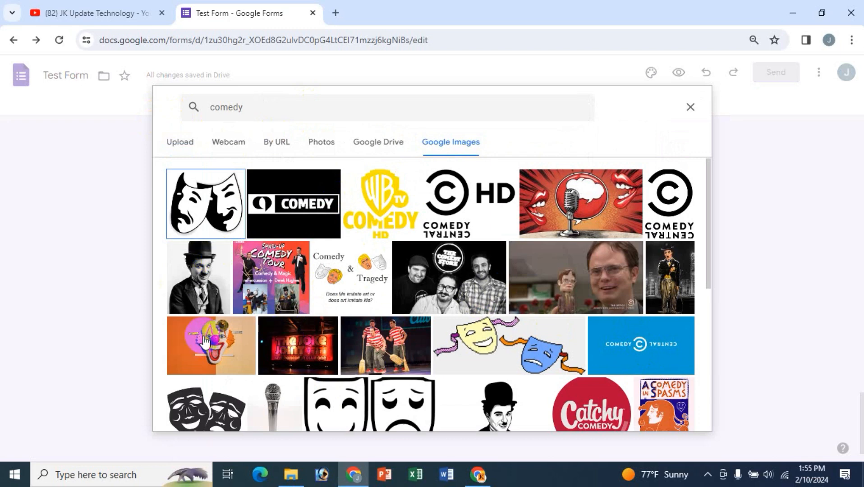
pyautogui.click(221, 343)
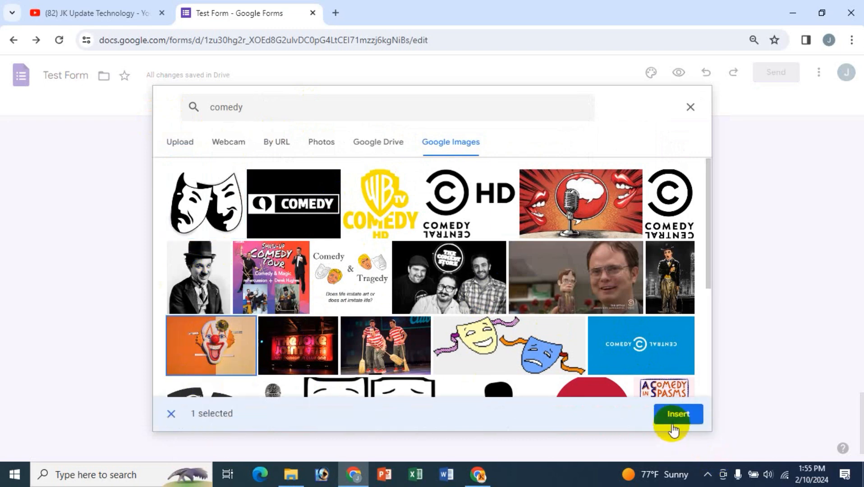
pyautogui.click(675, 415)
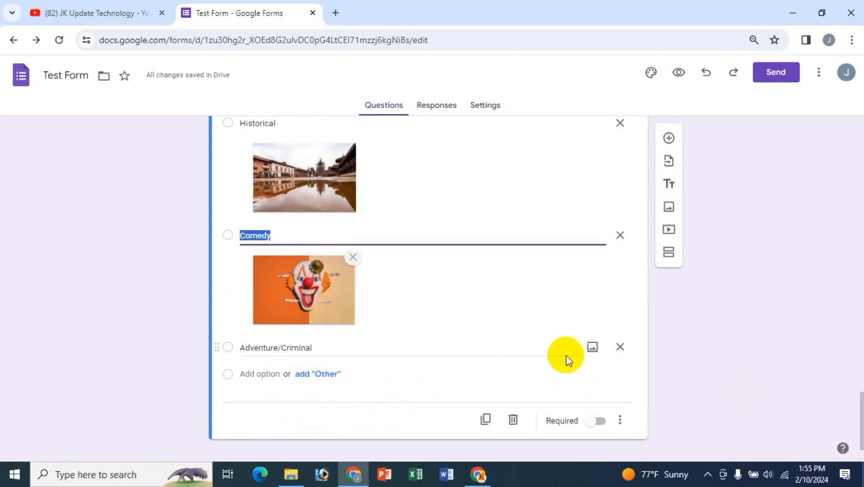
# - Attach the Adventure signpost picture from an 'adventure' search to the Adventure/Criminal option
pyautogui.click(592, 349)
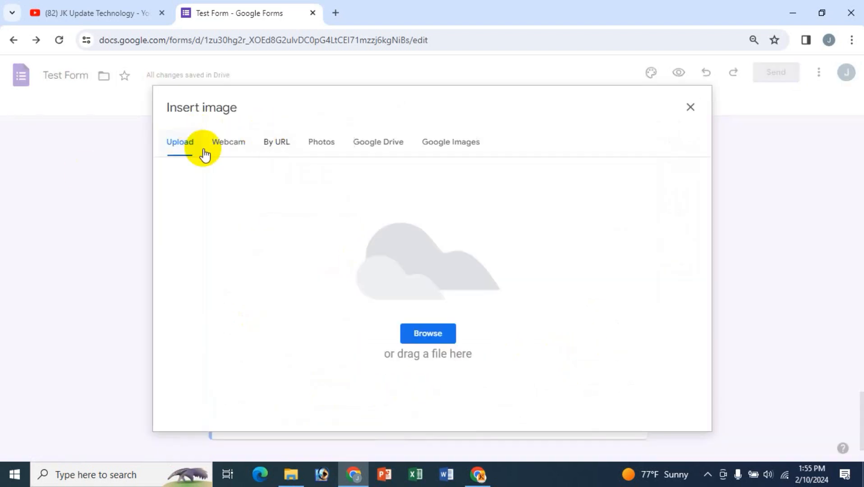
pyautogui.click(459, 153)
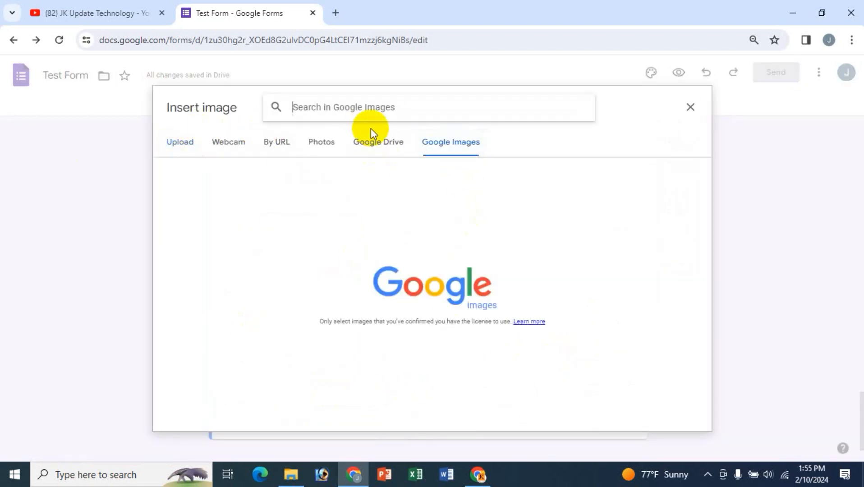
pyautogui.write('advn')
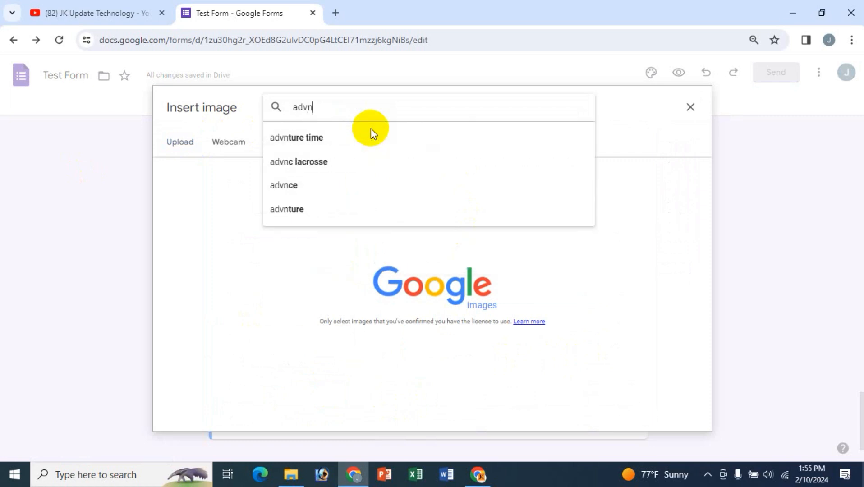
pyautogui.press('BackSpace')
pyautogui.write('enture')
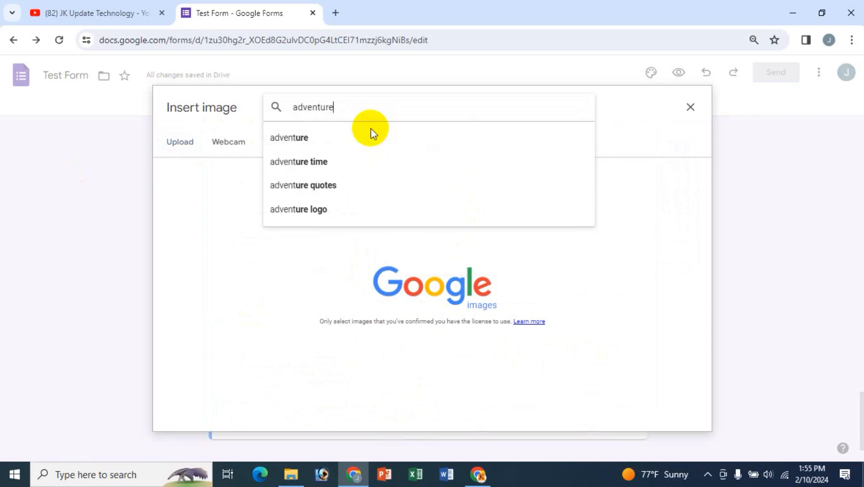
pyautogui.press('Return')
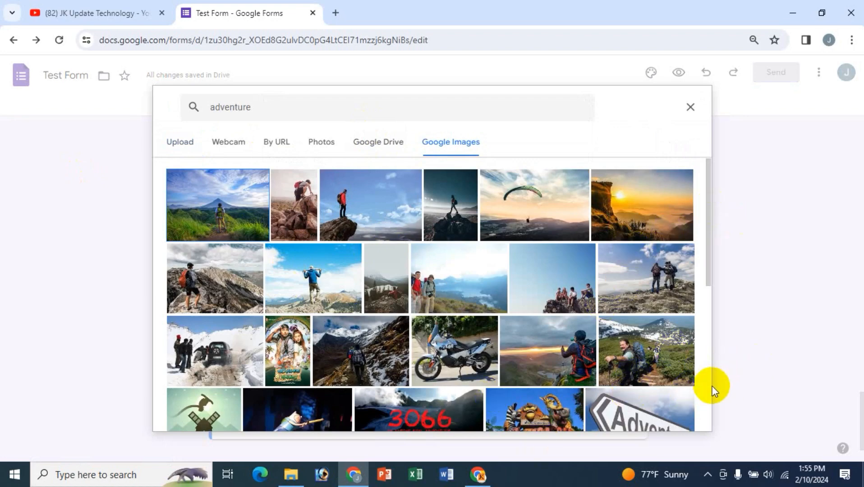
pyautogui.scroll(-3, 703, 387)
pyautogui.click(656, 306)
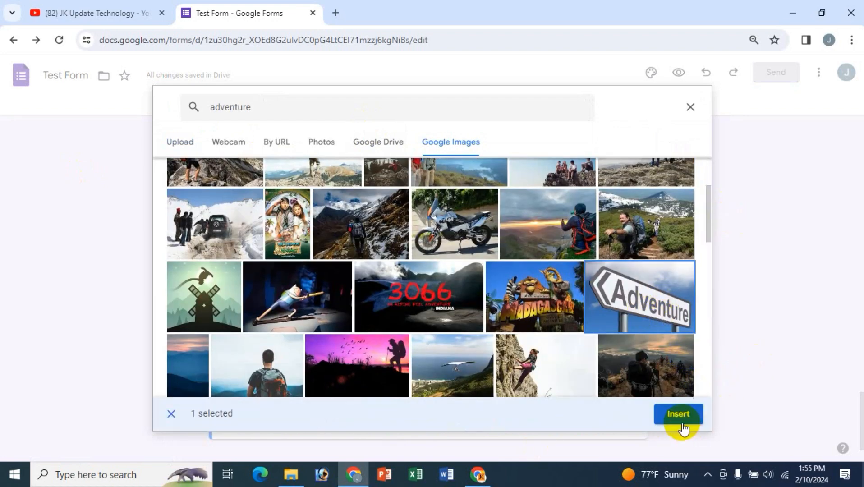
pyautogui.click(677, 414)
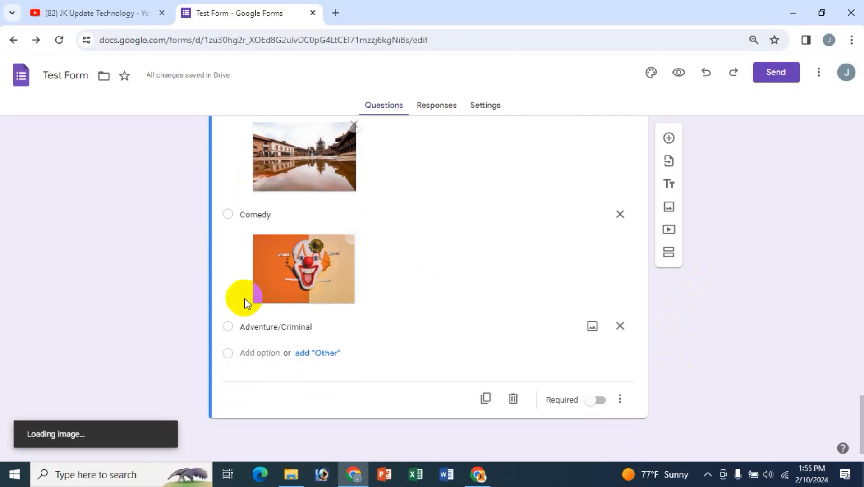
# - Center-align the film-strip picture on the 'What kind of movies do you like?' question
pyautogui.scroll(10, 370, 353)
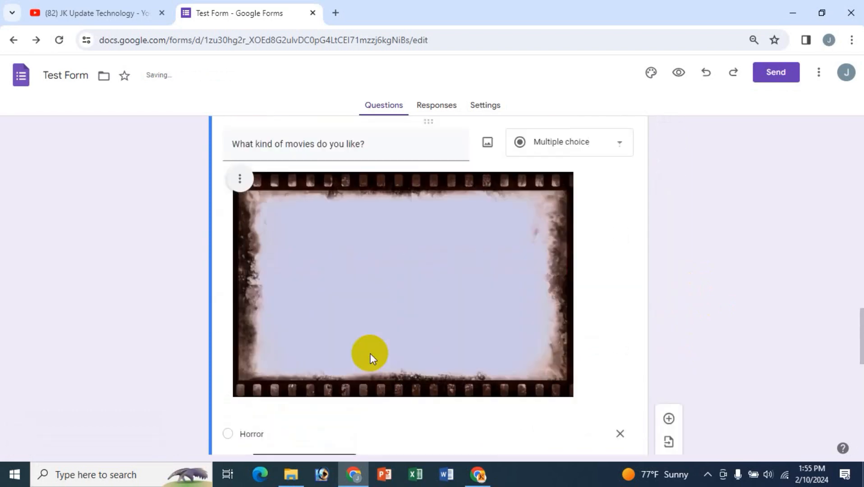
pyautogui.scroll(15, 370, 354)
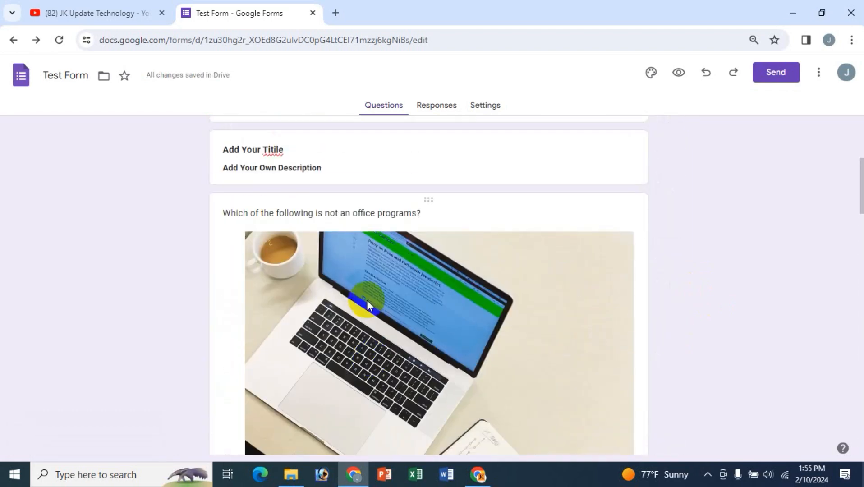
pyautogui.scroll(-15, 408, 318)
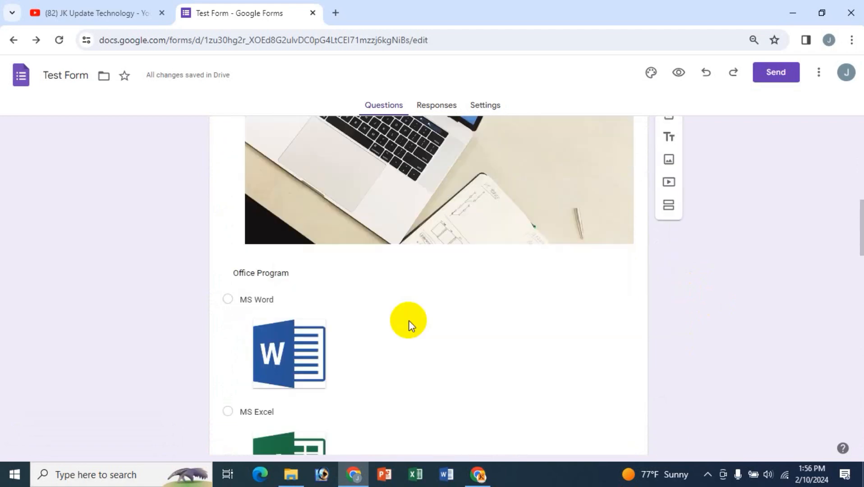
pyautogui.scroll(4, 409, 322)
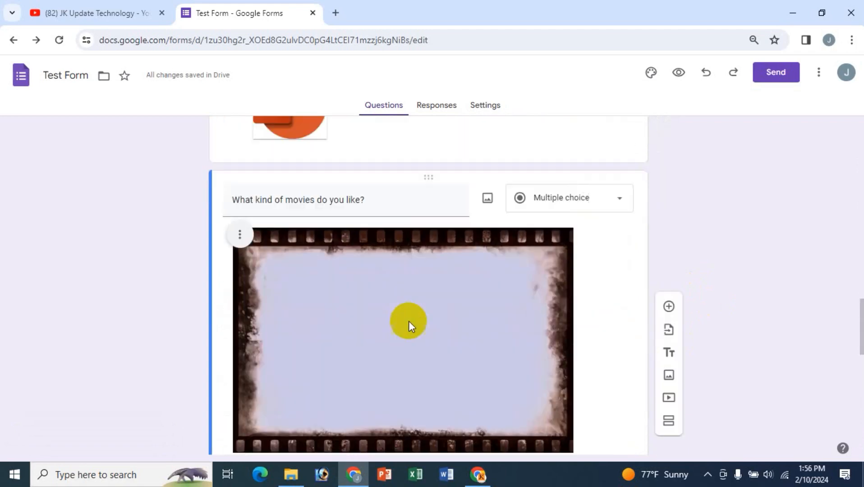
pyautogui.click(250, 249)
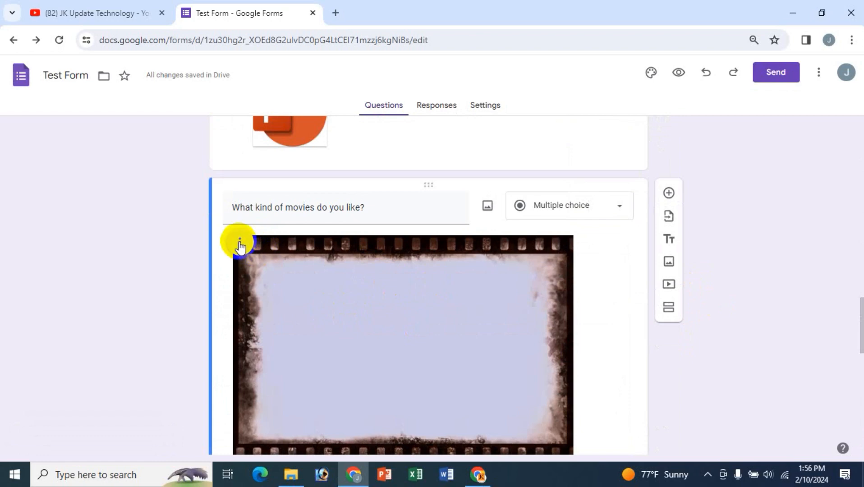
pyautogui.click(239, 243)
pyautogui.click(207, 273)
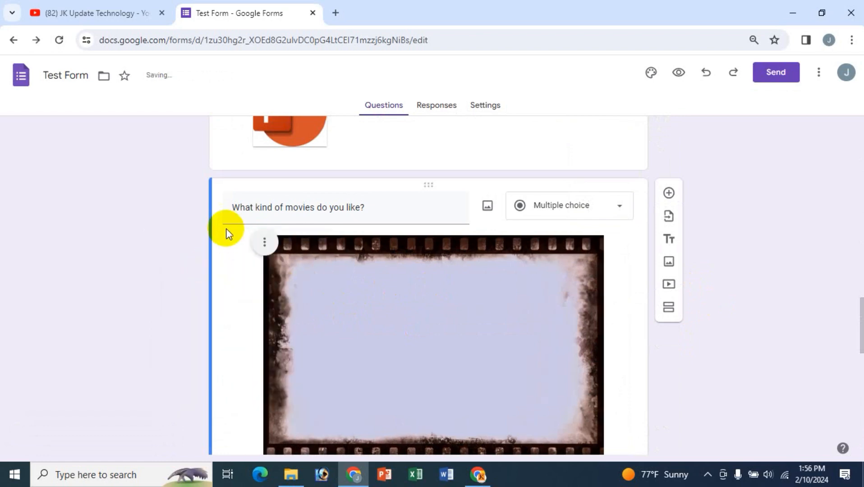
pyautogui.click(264, 242)
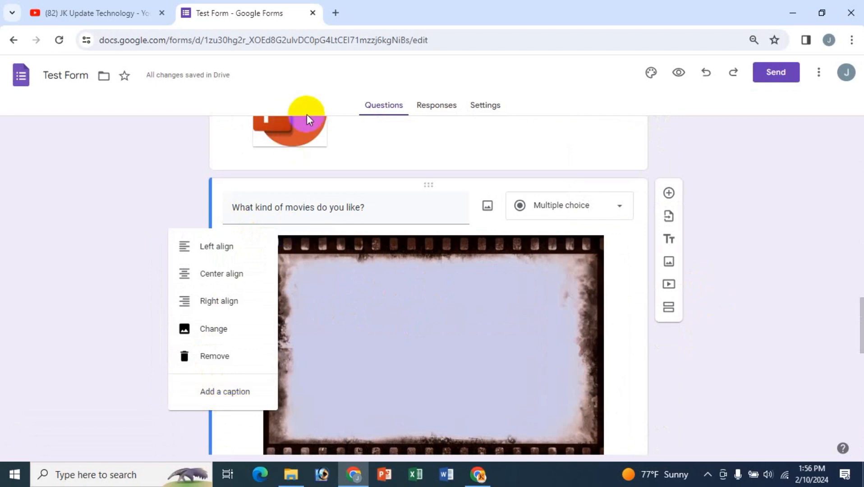
# - Turn on Required for the movies question
pyautogui.click(143, 176)
pyautogui.scroll(-8, 589, 349)
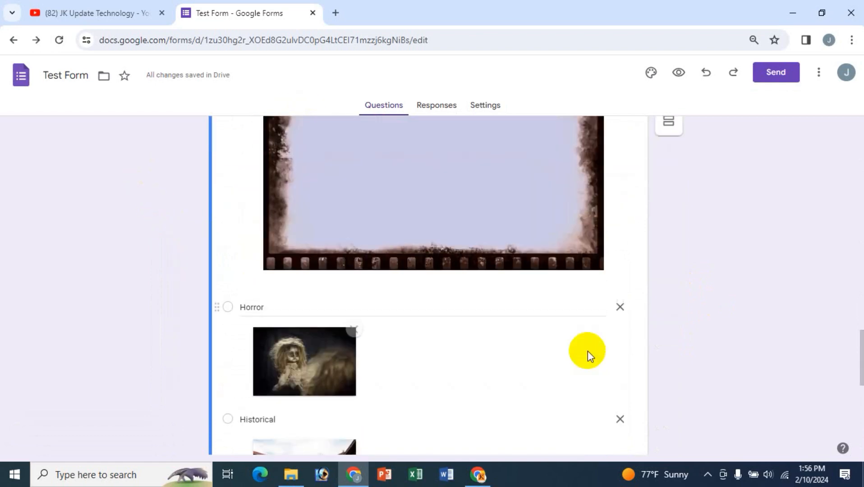
pyautogui.scroll(-4, 337, 389)
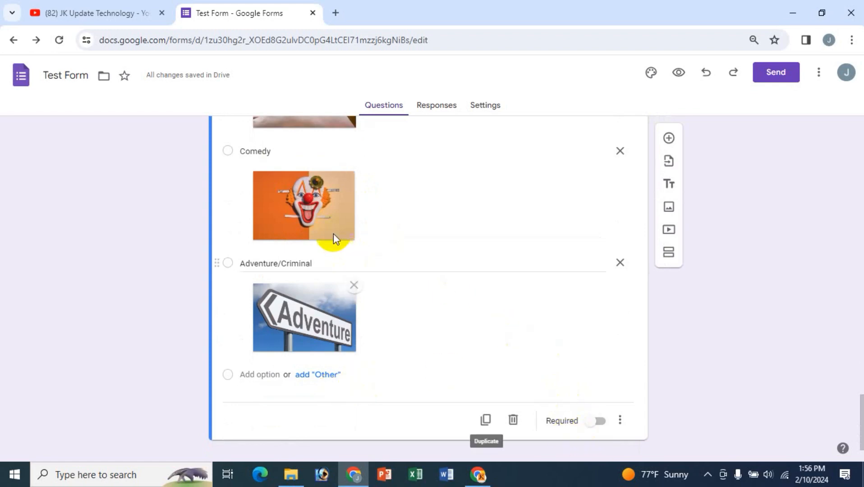
pyautogui.scroll(3, 300, 271)
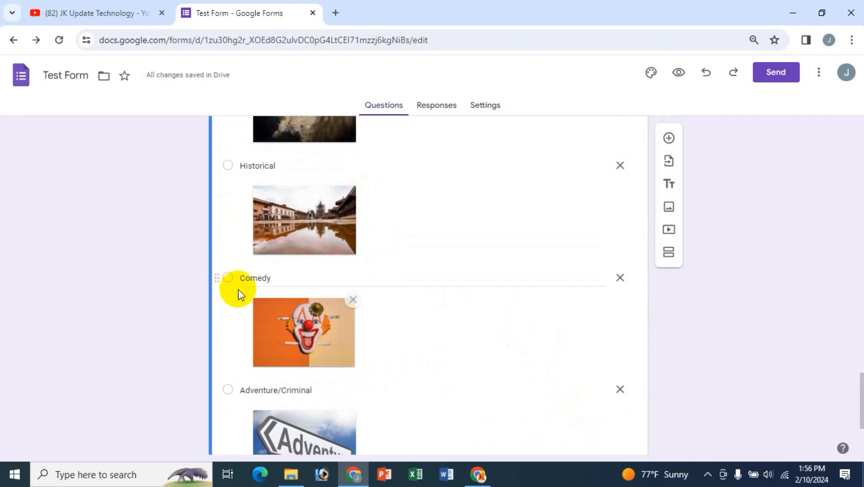
pyautogui.scroll(3, 247, 379)
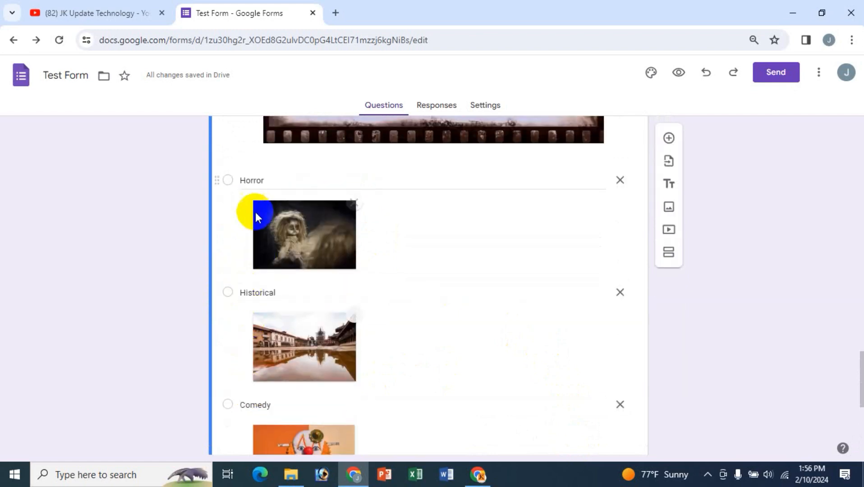
pyautogui.scroll(-4, 549, 351)
pyautogui.scroll(-2, 593, 410)
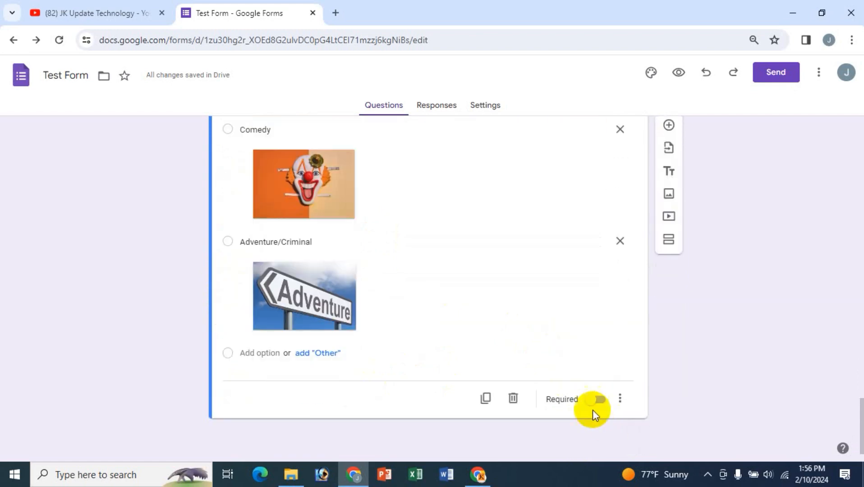
pyautogui.click(590, 404)
# - Turn on Required for the Office Program question
pyautogui.scroll(15, 789, 362)
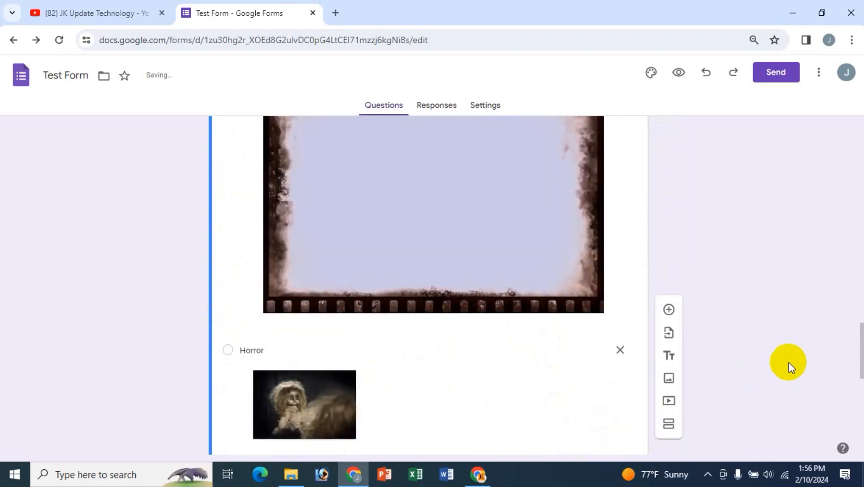
pyautogui.scroll(2, 632, 386)
pyautogui.scroll(8, 587, 393)
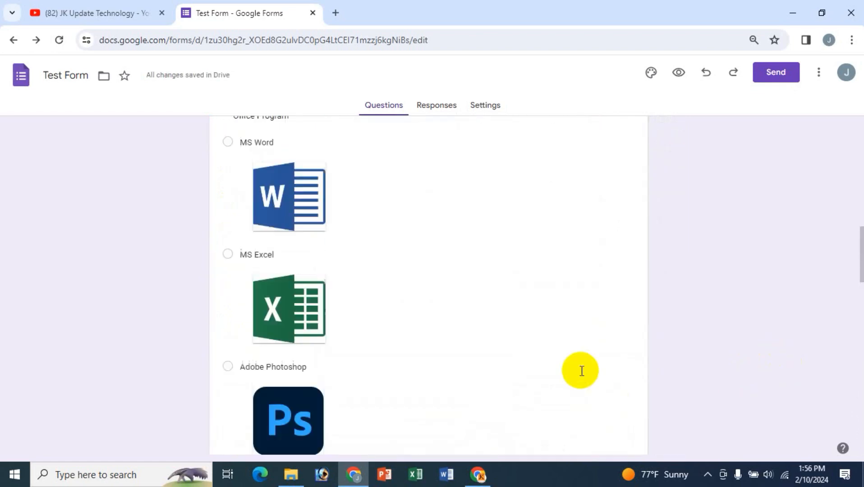
pyautogui.scroll(1, 523, 349)
pyautogui.scroll(-8, 524, 350)
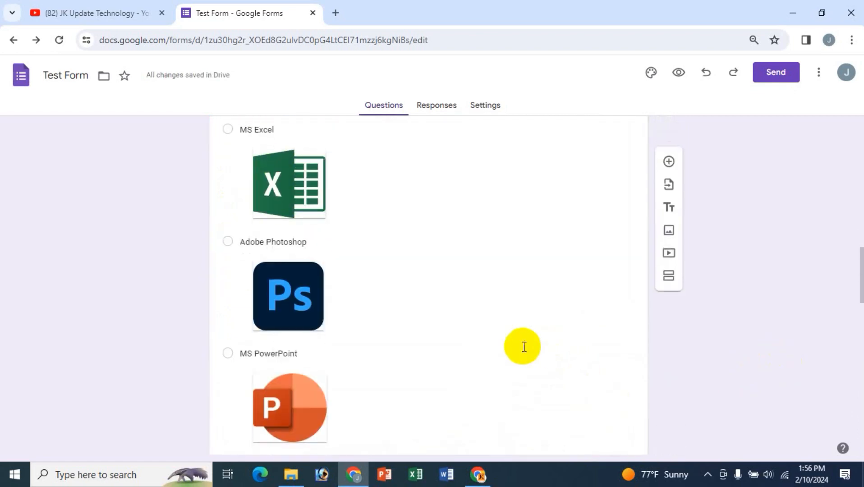
pyautogui.scroll(-3, 523, 350)
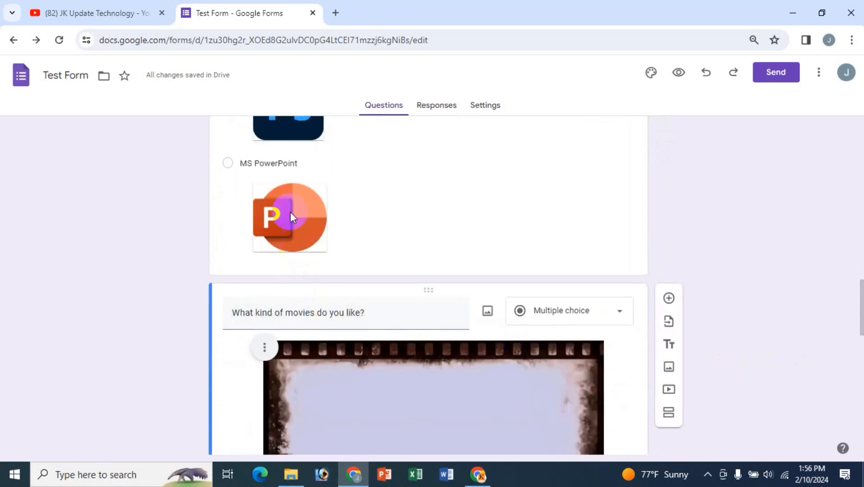
pyautogui.scroll(1, 411, 193)
pyautogui.scroll(8, 412, 191)
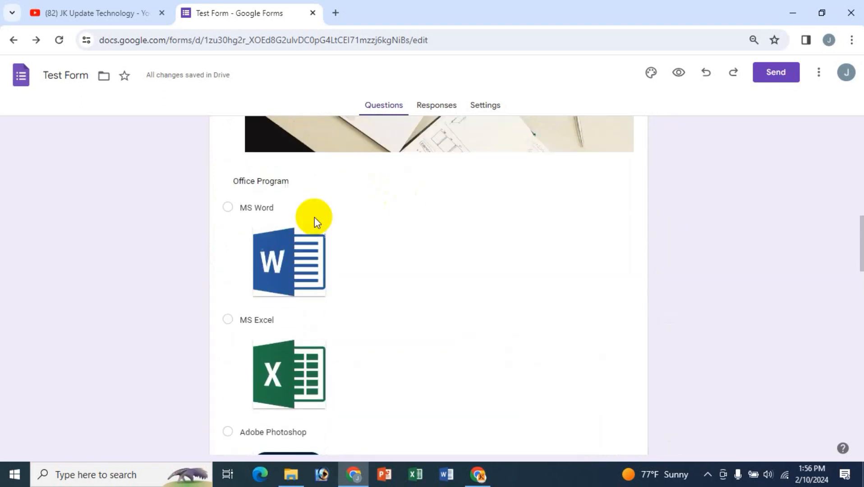
pyautogui.click(278, 183)
pyautogui.scroll(-8, 569, 298)
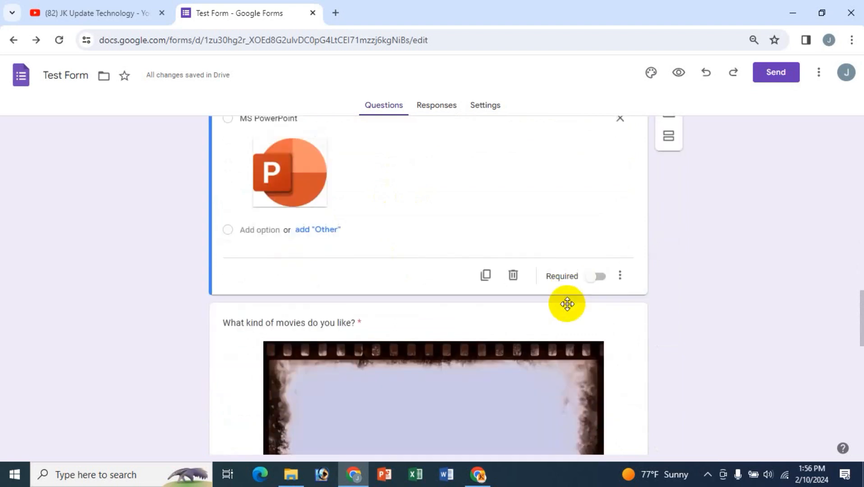
pyautogui.click(596, 277)
# - Select the movies question title, then deselect it to review the question
pyautogui.scroll(-8, 730, 356)
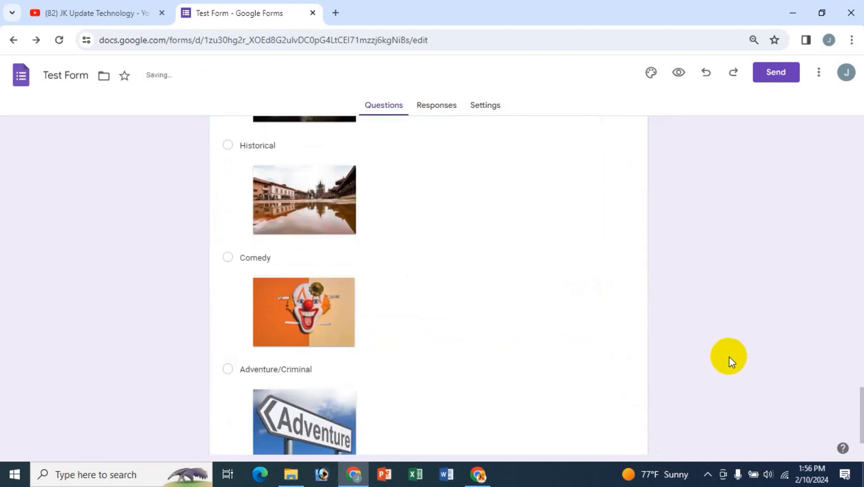
pyautogui.scroll(-2, 728, 358)
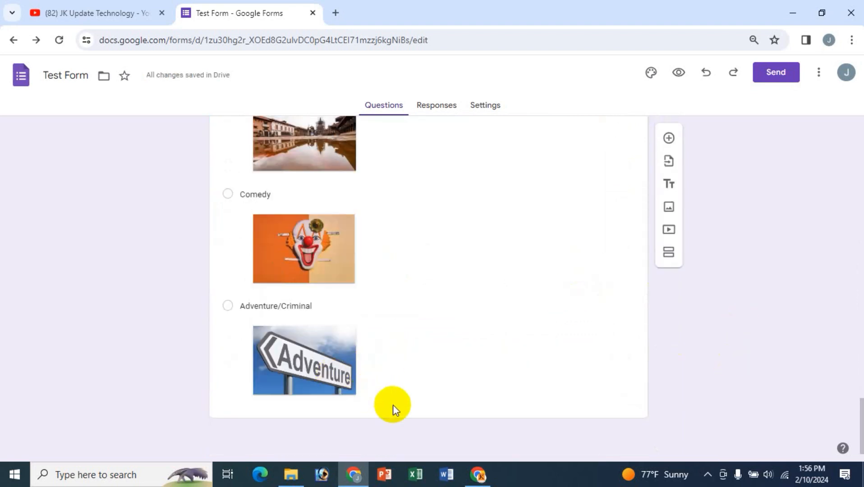
pyautogui.scroll(7, 491, 328)
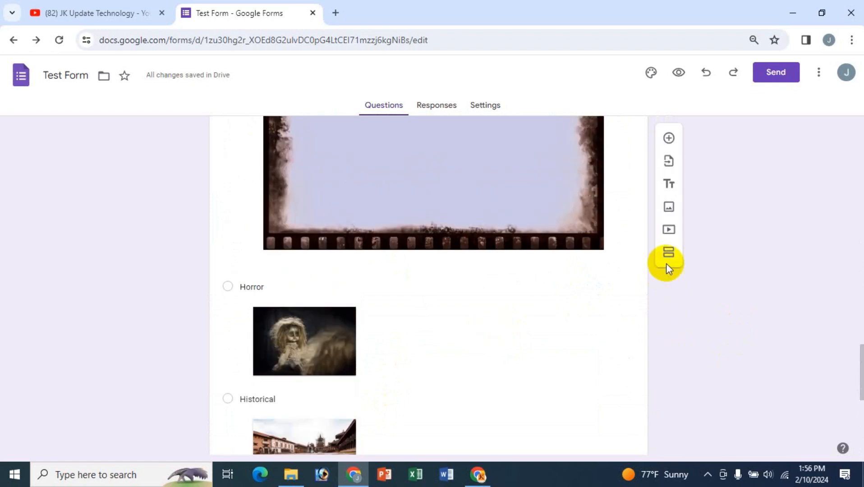
pyautogui.scroll(6, 508, 323)
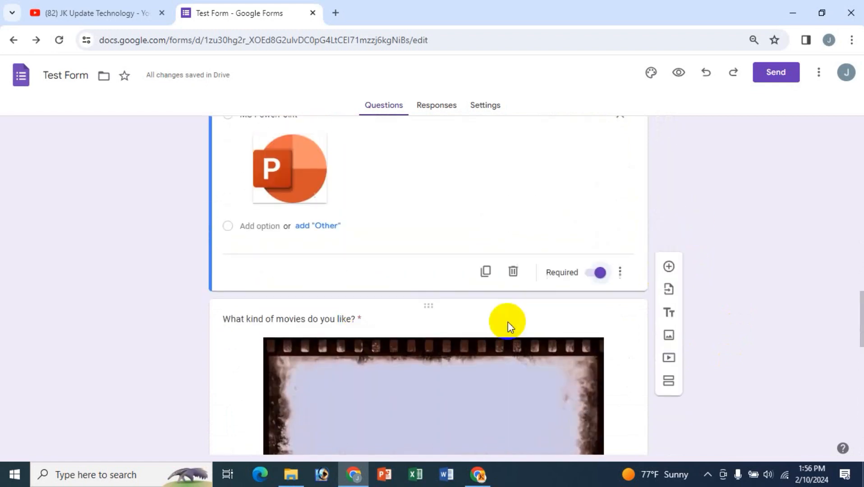
pyautogui.click(346, 320)
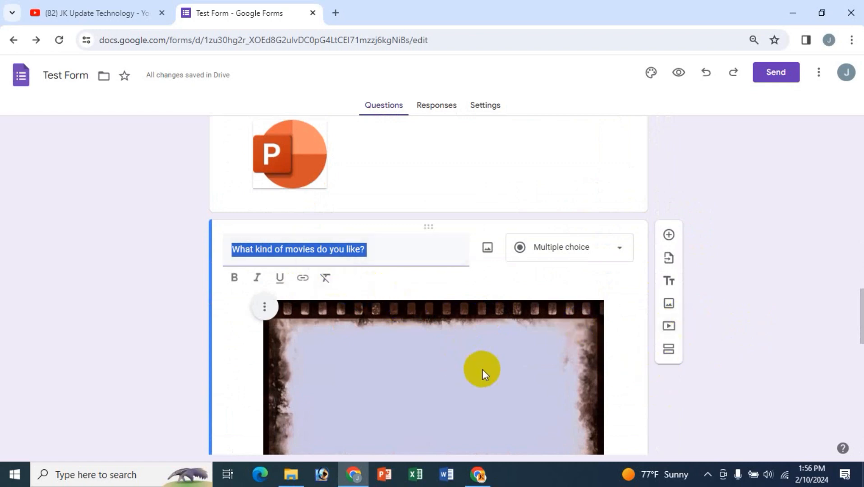
pyautogui.scroll(-15, 630, 405)
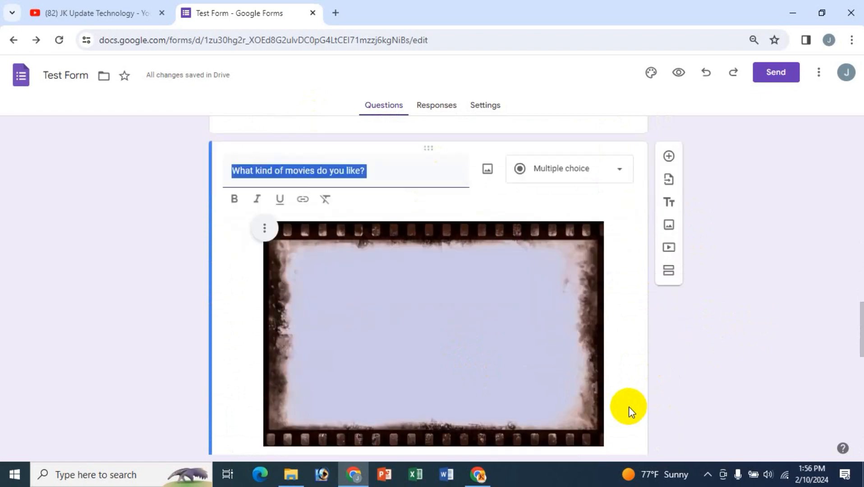
pyautogui.scroll(4, 627, 407)
pyautogui.scroll(14, 626, 408)
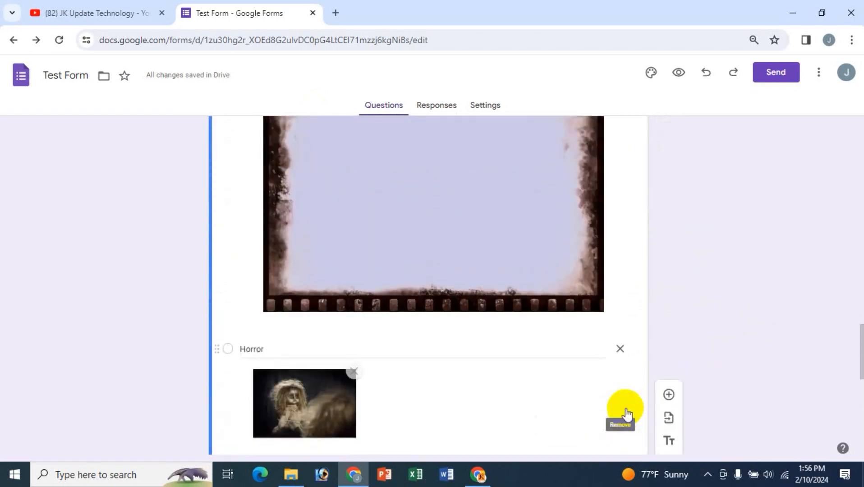
pyautogui.click(397, 354)
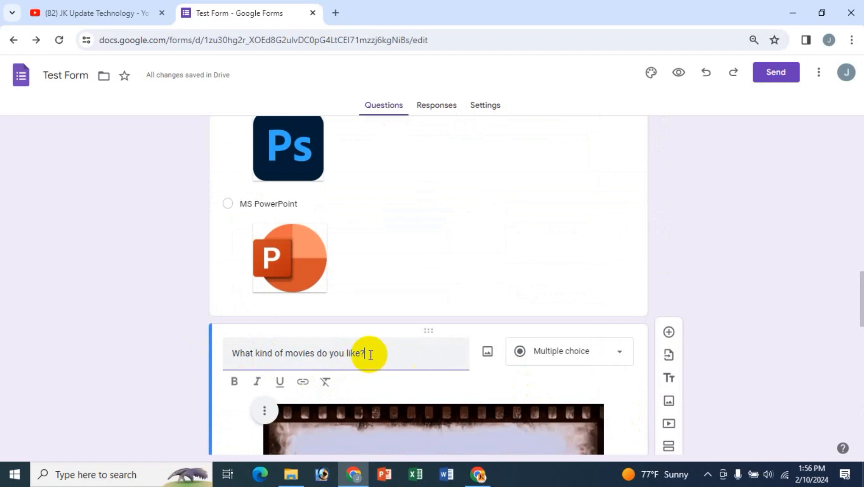
pyautogui.scroll(-3, 848, 403)
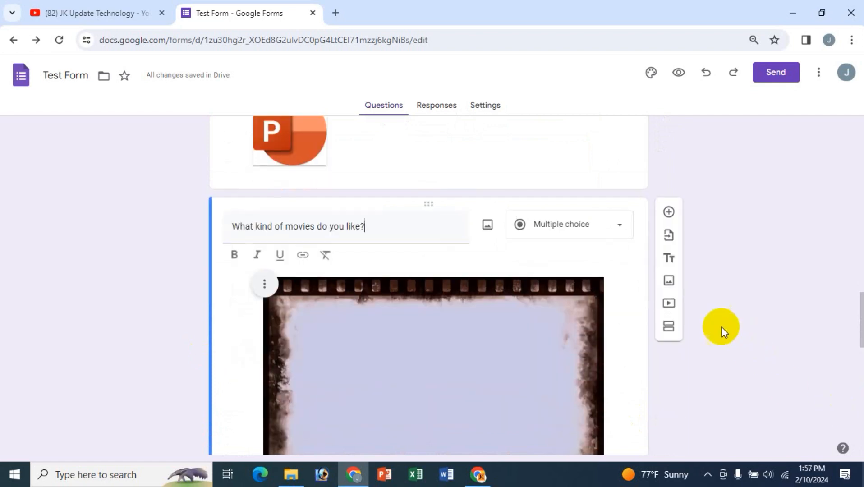
# - Search YouTube for 'Advanced email marketing bangla' and insert the Advanced Email Marketing A To Z video
pyautogui.click(668, 304)
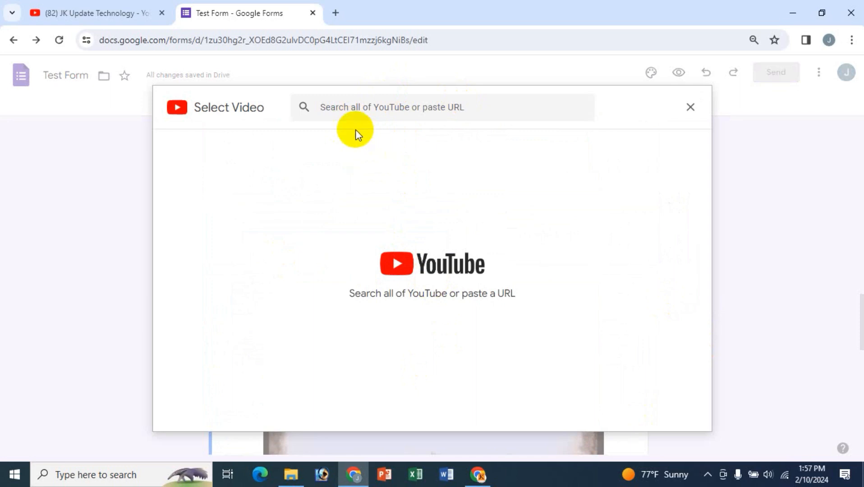
pyautogui.click(367, 107)
pyautogui.write('emai')
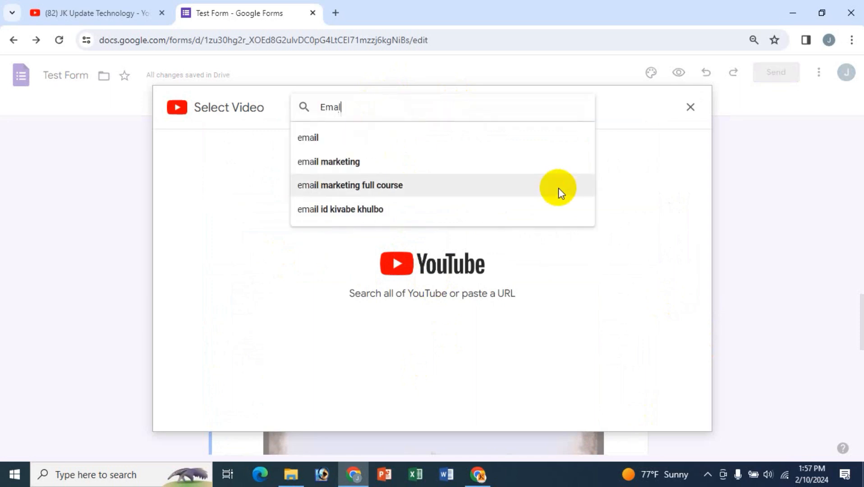
pyautogui.press('BackSpace')
pyautogui.press('BackSpace')
pyautogui.press('BackSpace')
pyautogui.press('BackSpace')
pyautogui.write('Ad')
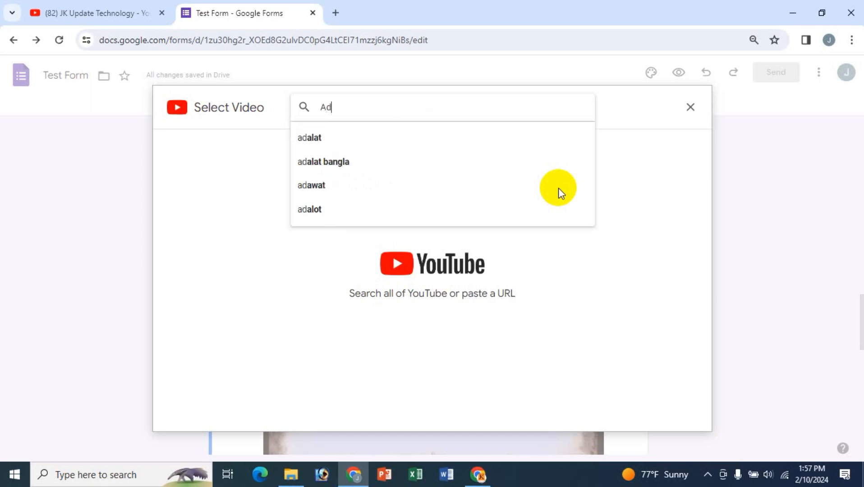
pyautogui.write('vanced emal m')
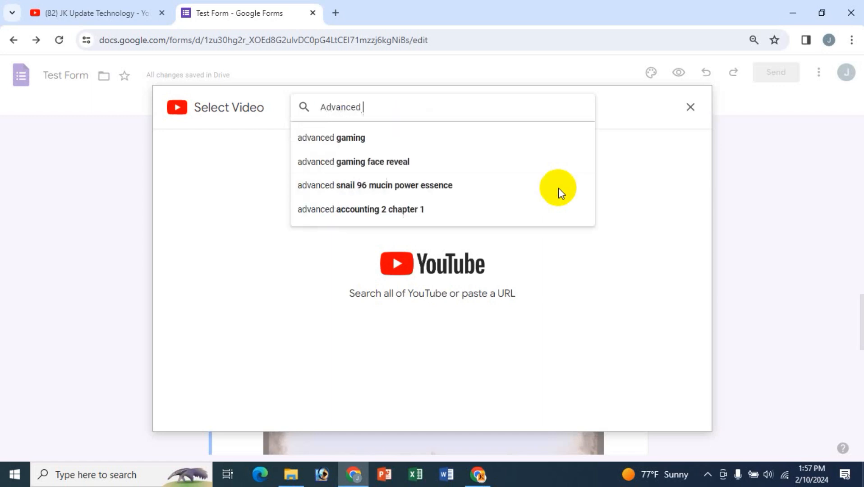
pyautogui.press('BackSpace')
pyautogui.press('BackSpace')
pyautogui.press('BackSpace')
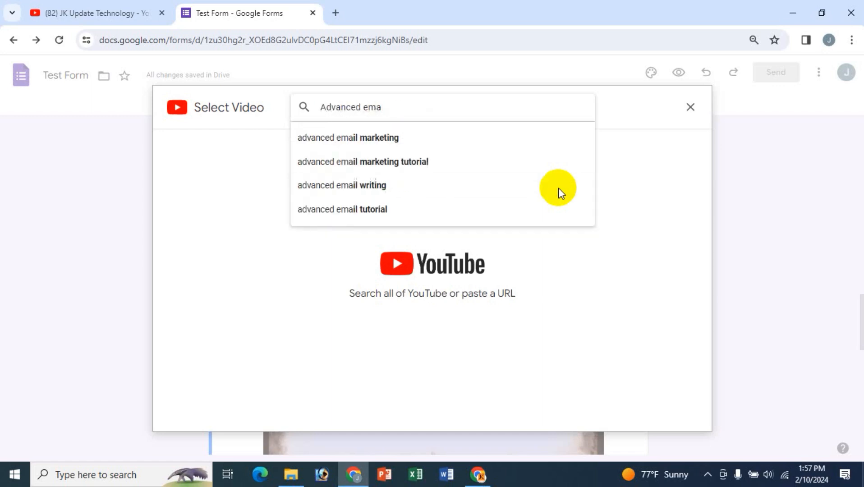
pyautogui.write('il marketing bangla')
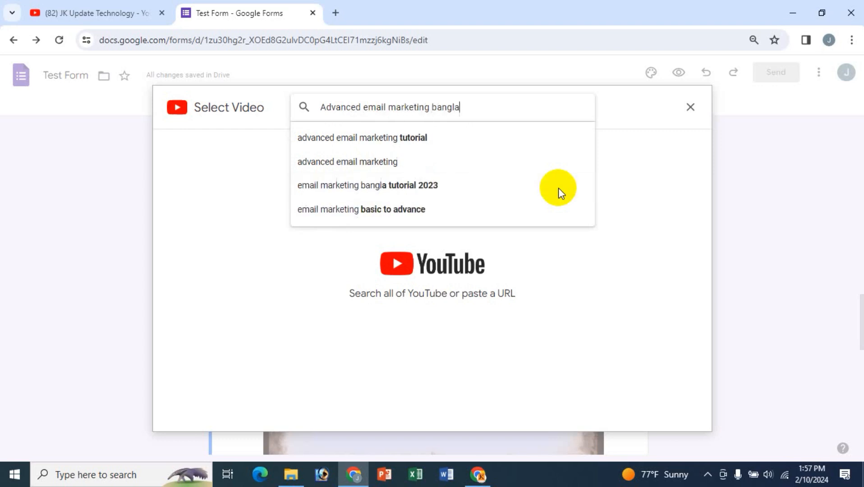
pyautogui.press('Return')
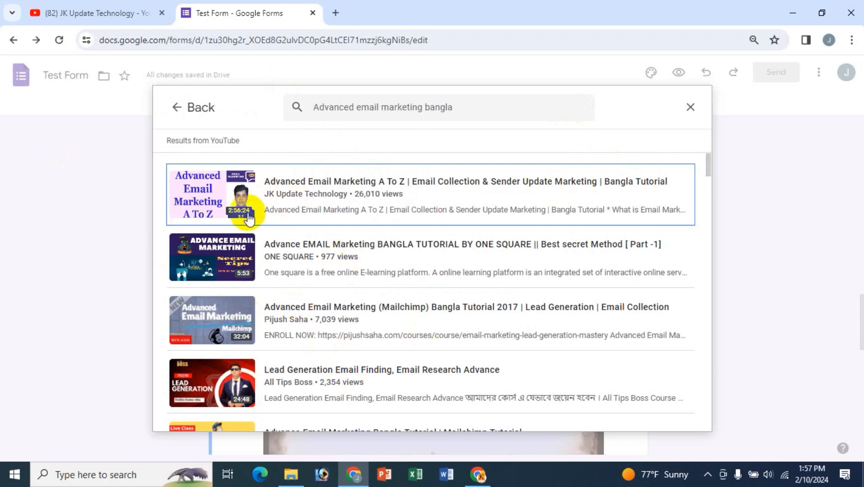
pyautogui.click(213, 190)
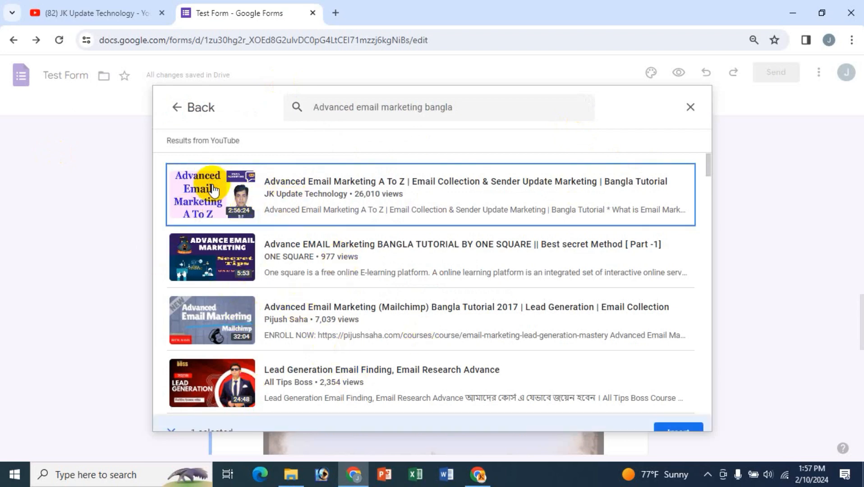
pyautogui.click(673, 415)
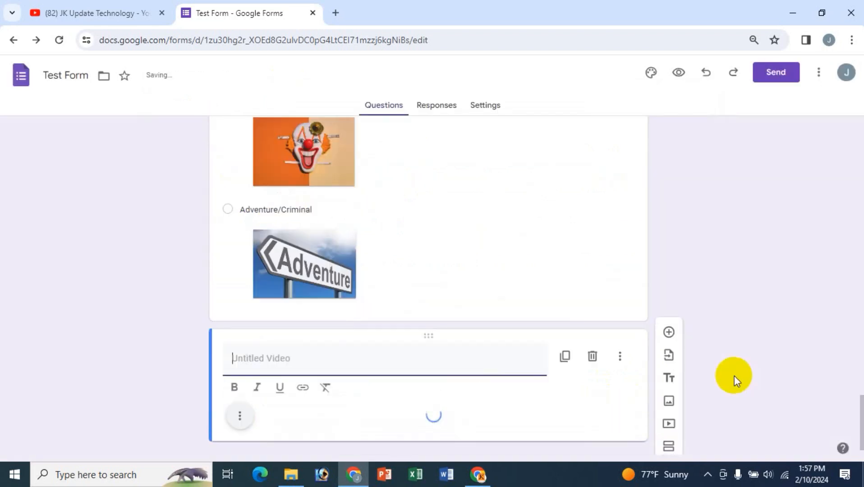
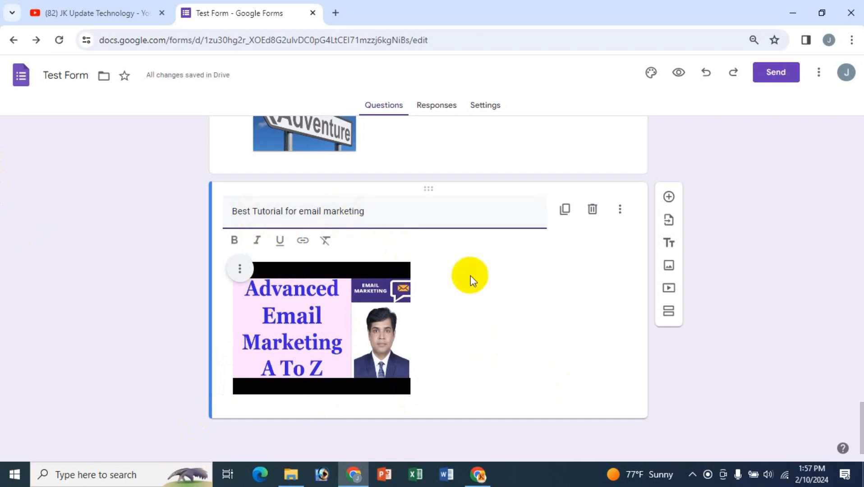
# - Bold the email-marketing video's title and centre the video on its card
pyautogui.moveTo(232, 211); pyautogui.dragTo(367, 211)
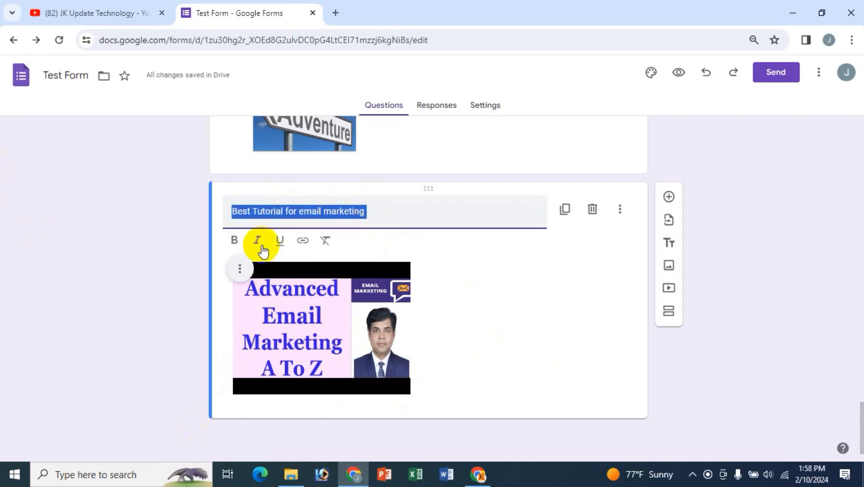
pyautogui.click(238, 240)
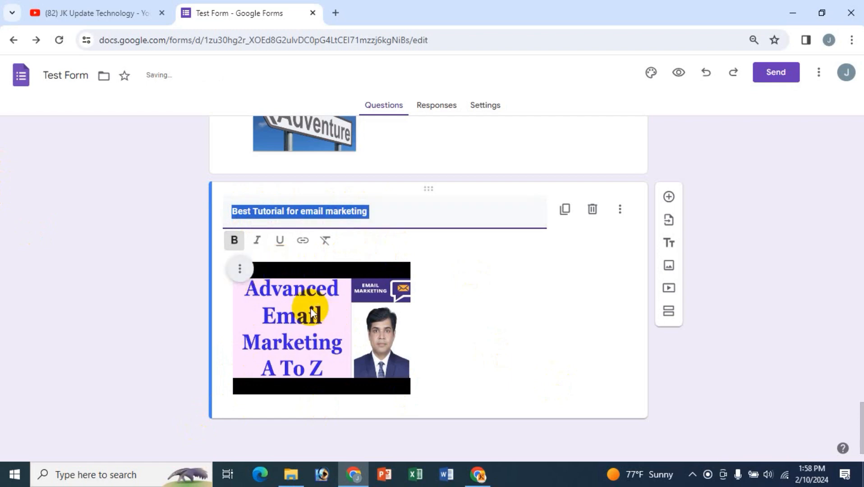
pyautogui.click(240, 270)
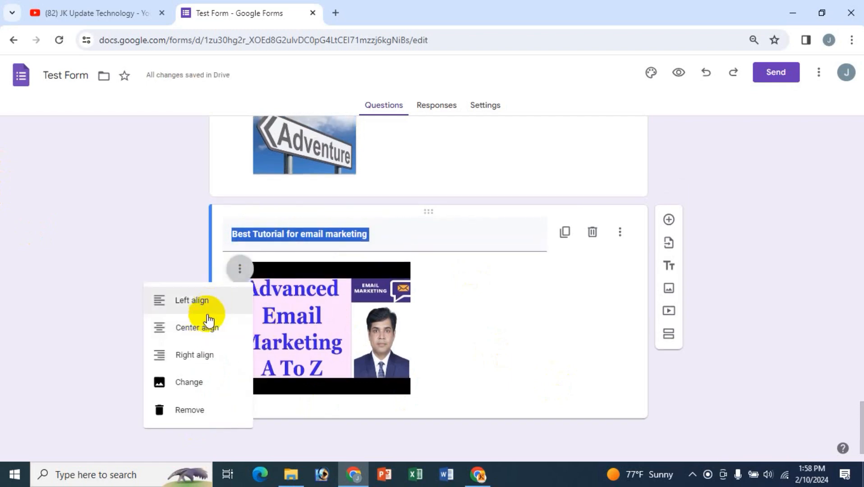
pyautogui.click(208, 329)
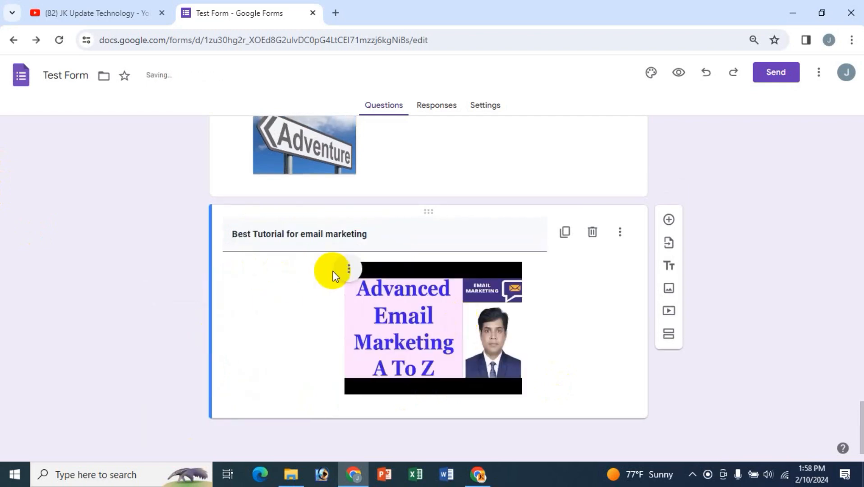
pyautogui.click(349, 270)
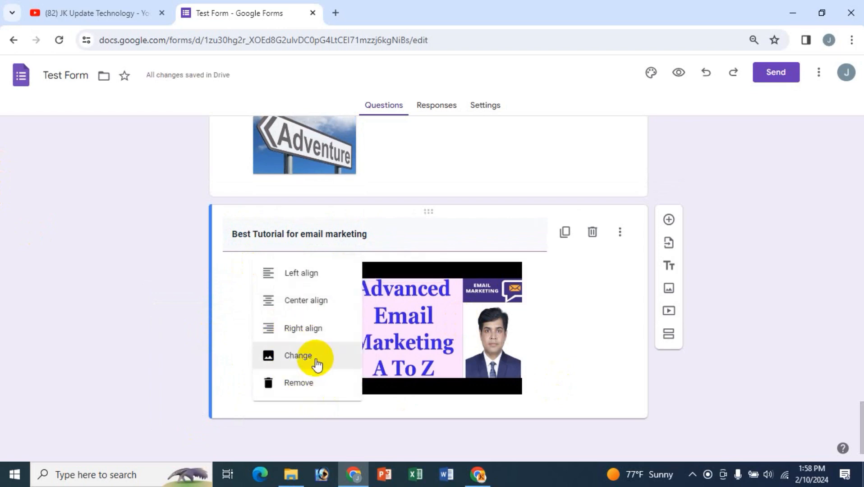
pyautogui.click(339, 354)
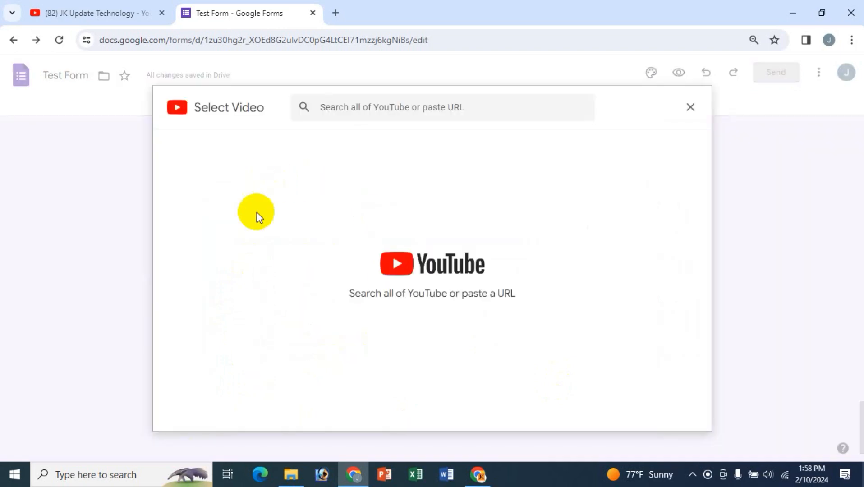
pyautogui.click(690, 108)
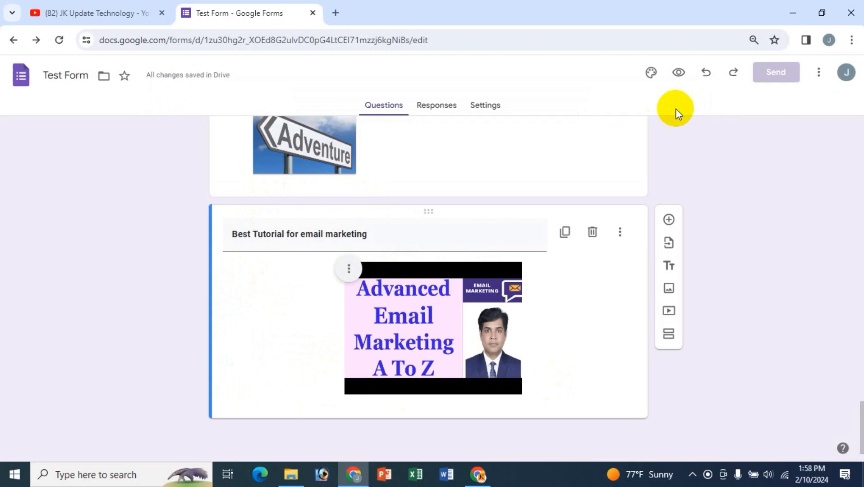
pyautogui.click(351, 271)
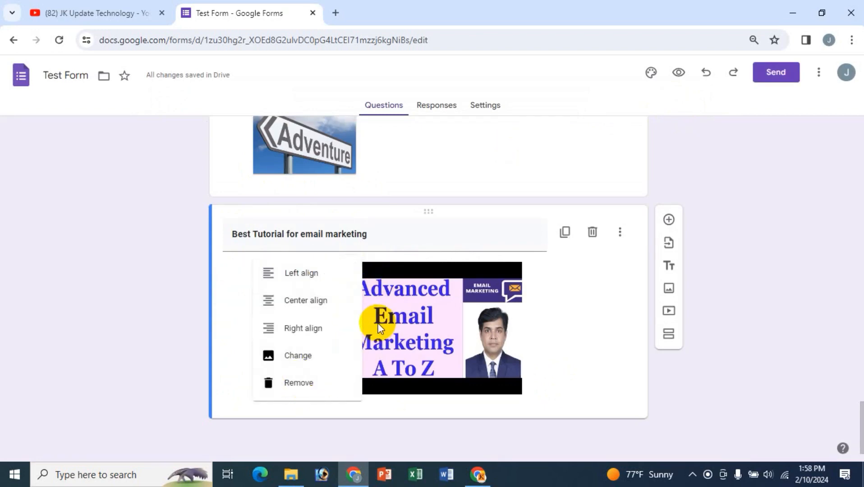
pyautogui.click(403, 267)
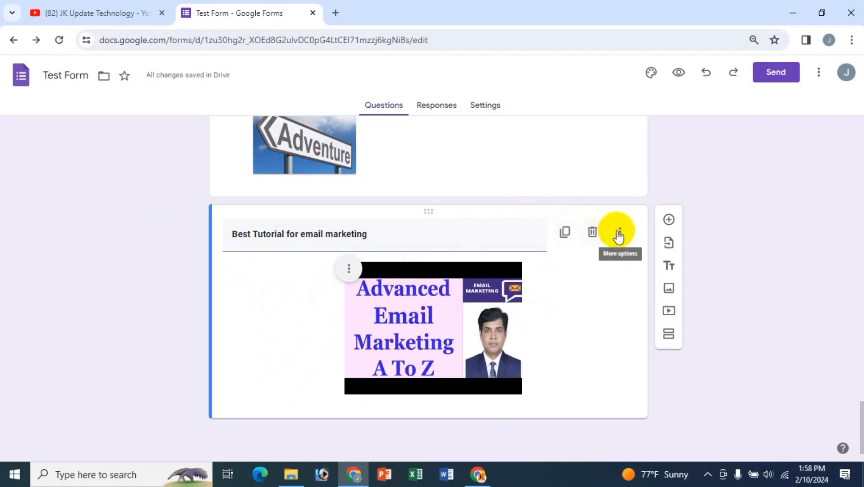
# - Add the caption 'Email markeing' below the video title
pyautogui.click(619, 233)
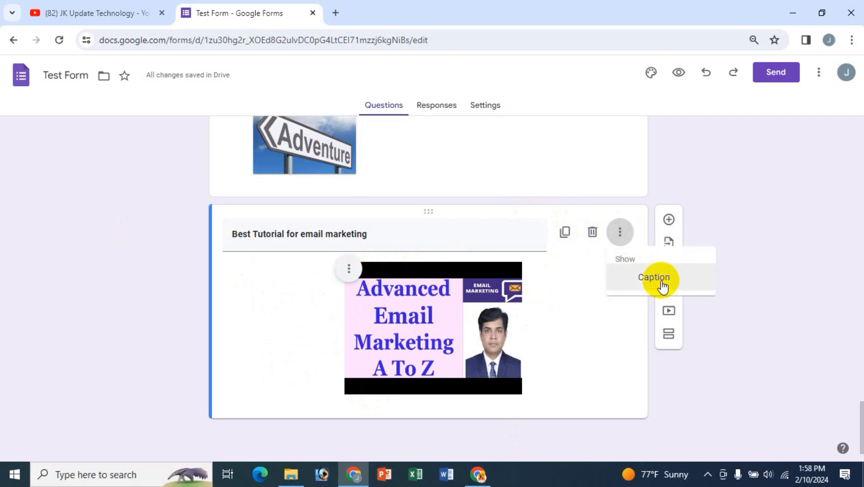
pyautogui.click(654, 278)
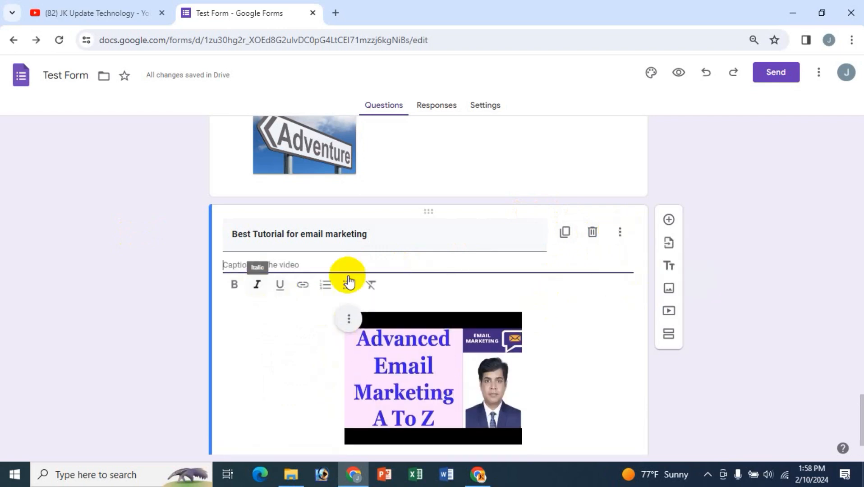
pyautogui.write('Email markeing')
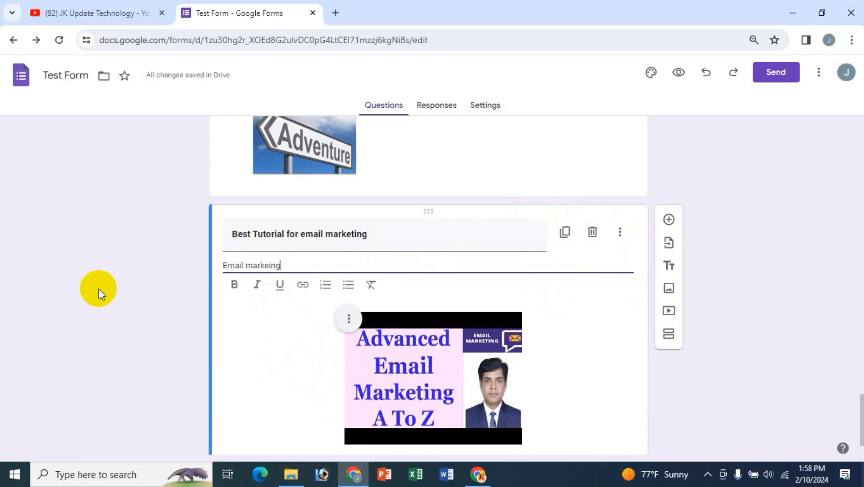
pyautogui.click(112, 281)
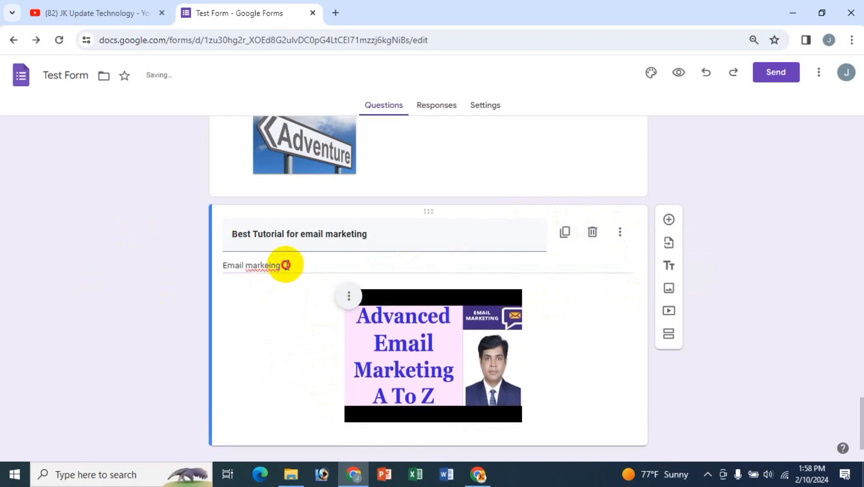
pyautogui.moveTo(286, 266); pyautogui.dragTo(222, 266)
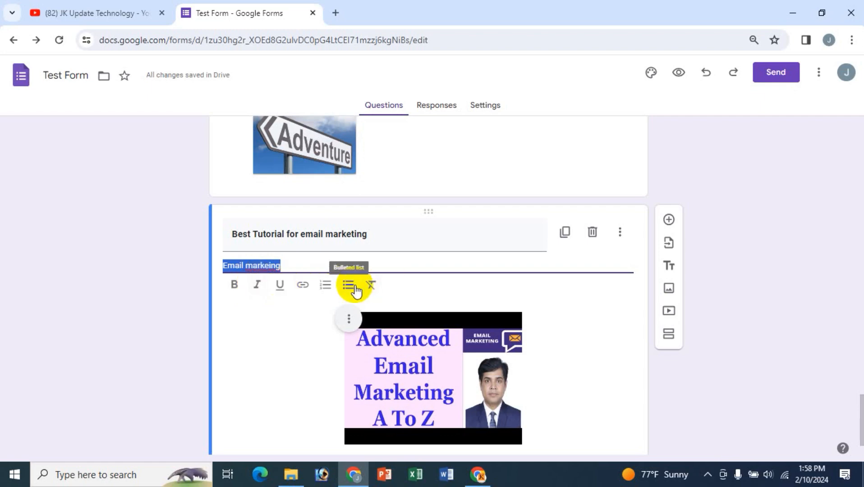
pyautogui.click(116, 291)
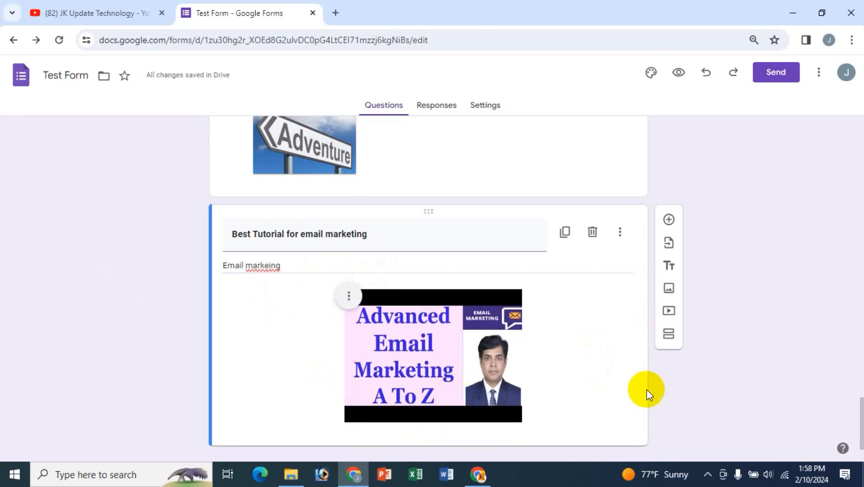
pyautogui.scroll(-1, 318, 325)
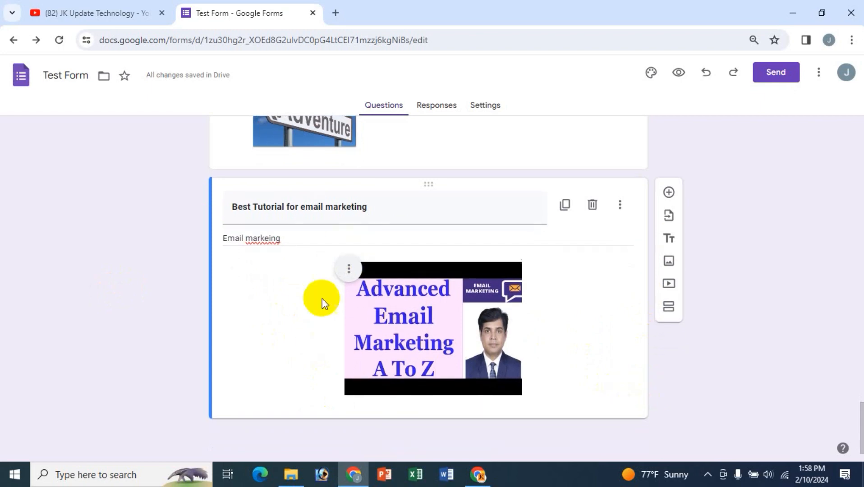
# - Search YouTube for 'Advanced product description bangla' and insert the Advanced Product Description/Listing A To Z video
pyautogui.click(669, 284)
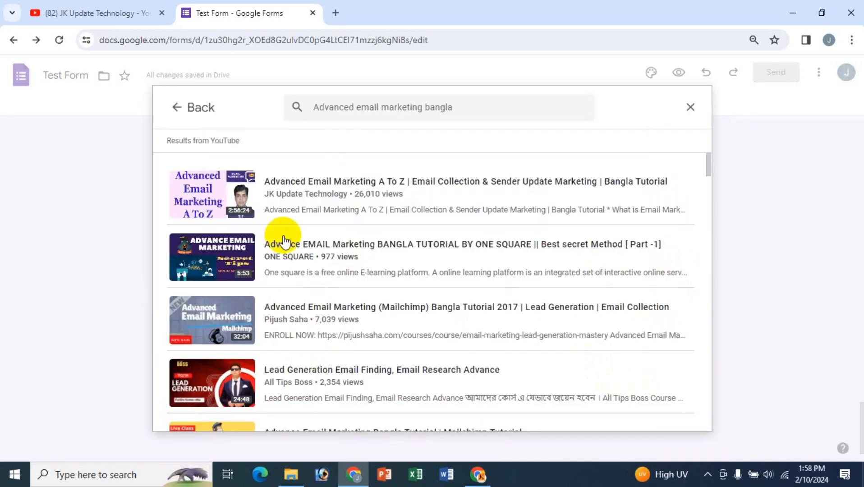
pyautogui.moveTo(487, 110); pyautogui.dragTo(284, 117)
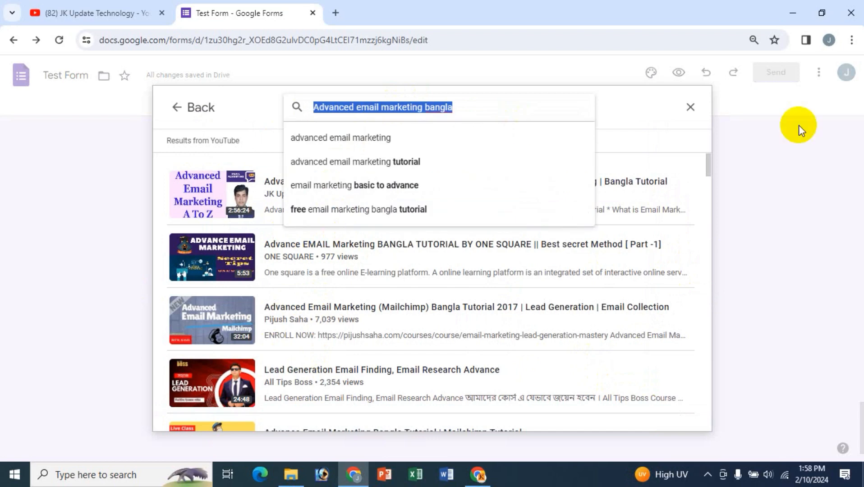
pyautogui.write('Ad')
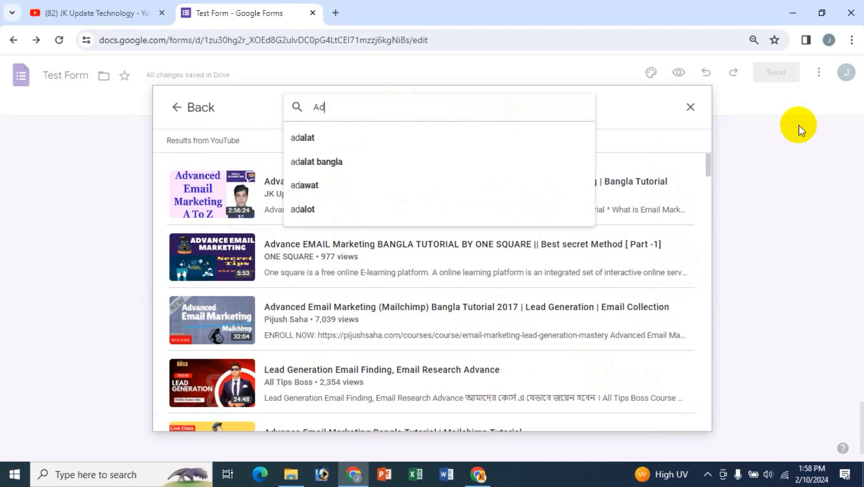
pyautogui.write('vanced prod')
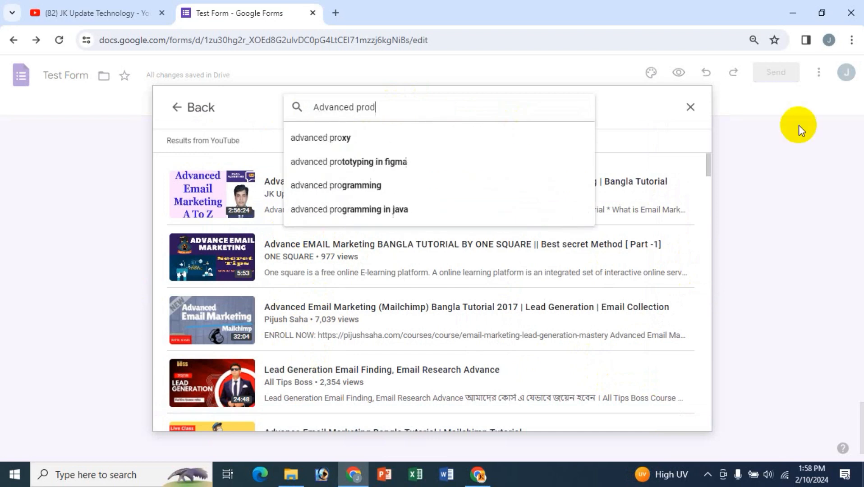
pyautogui.write('uct desci')
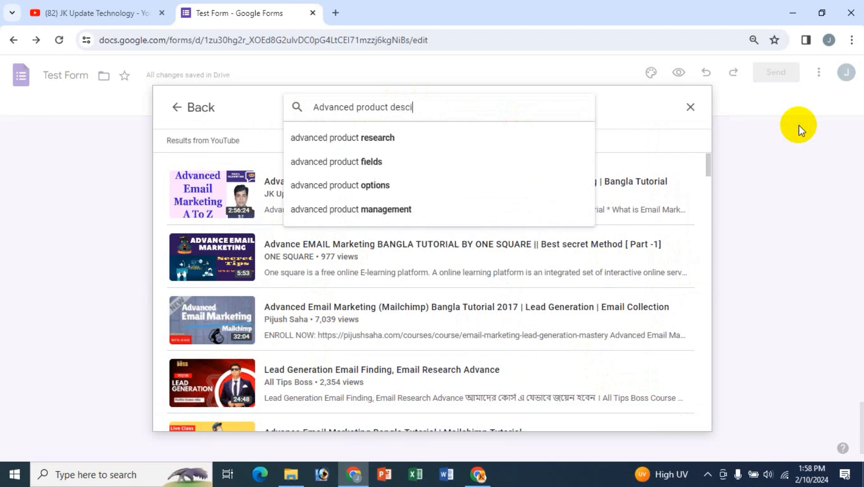
pyautogui.press('BackSpace')
pyautogui.write('ri')
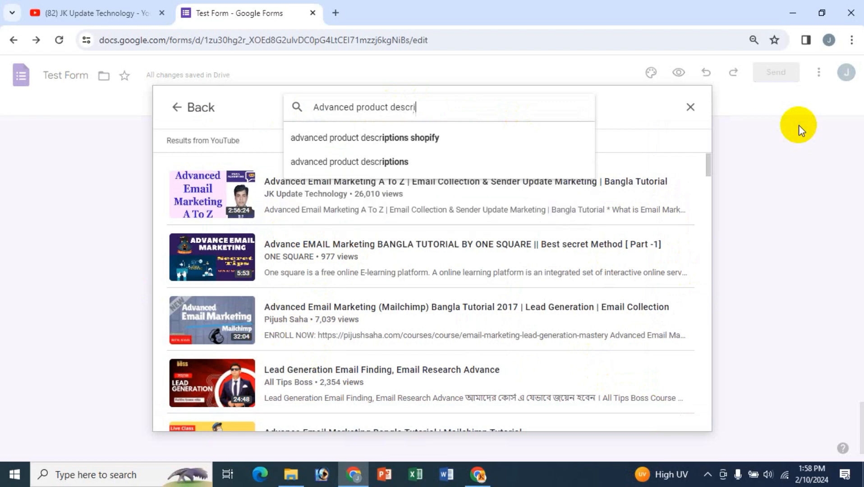
pyautogui.write('ption')
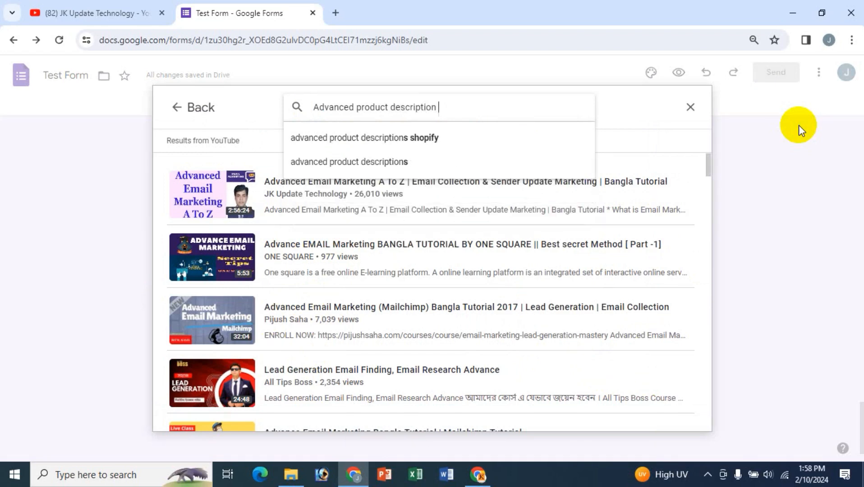
pyautogui.write(' bangla')
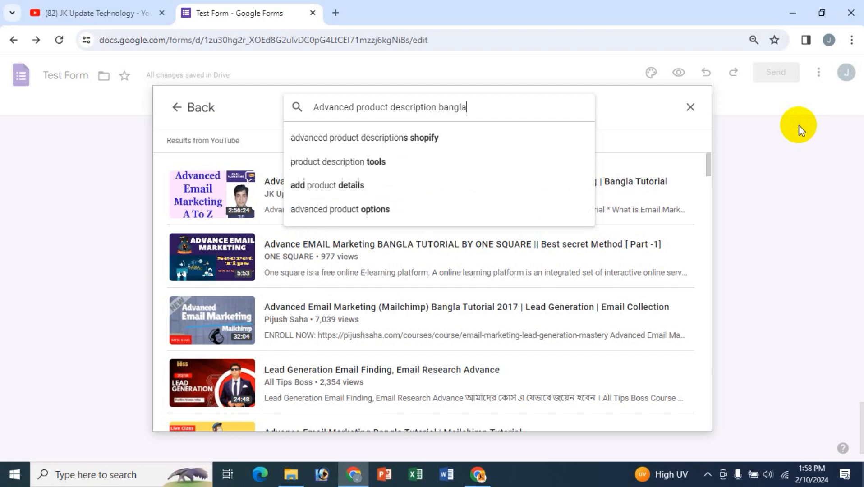
pyautogui.press('Return')
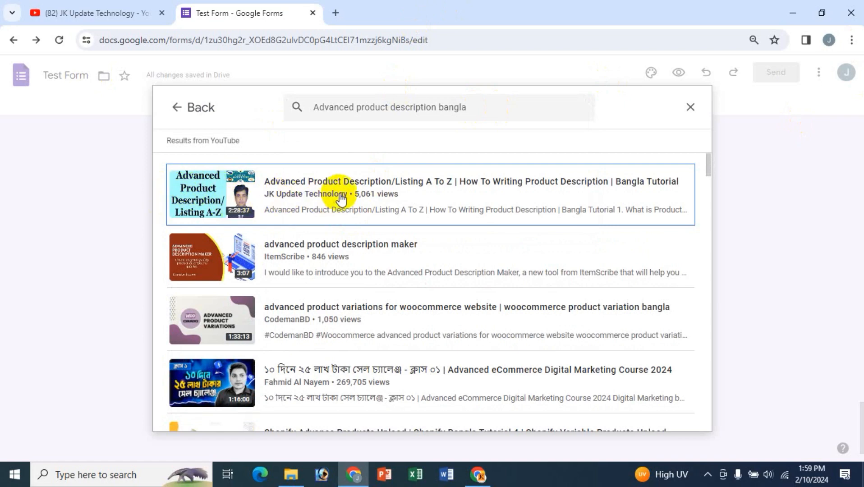
pyautogui.click(194, 191)
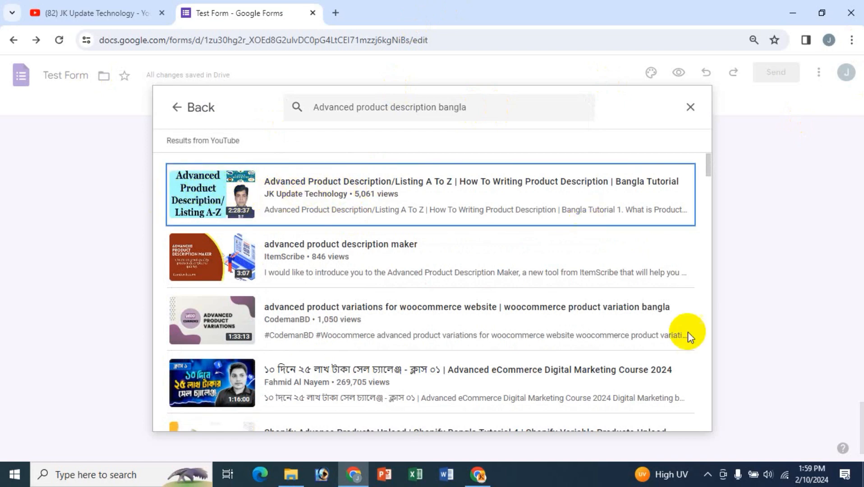
pyautogui.click(678, 412)
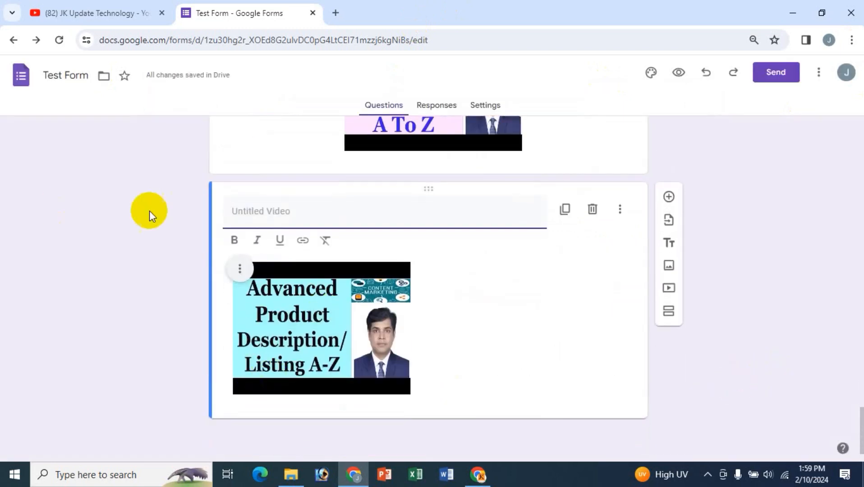
# - Title the second video 'Best Tutorial for advanced product description/listing' and centre it
pyautogui.click(246, 212)
pyautogui.write('B')
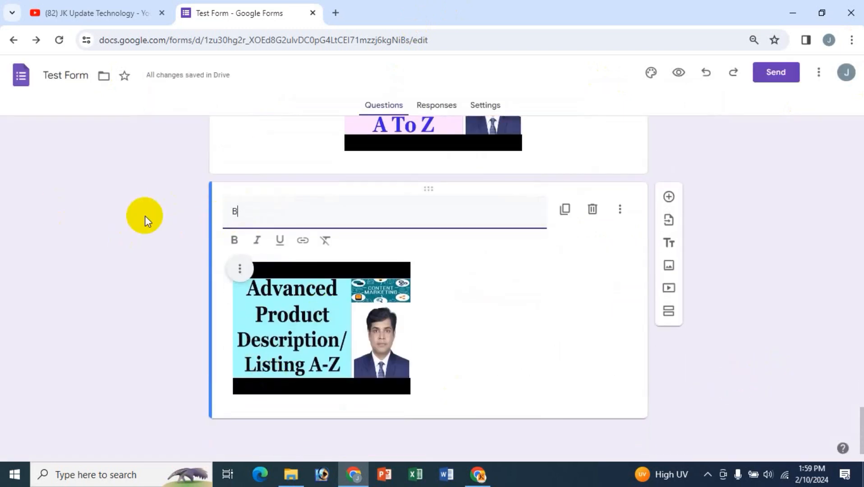
pyautogui.write('est Tutorial')
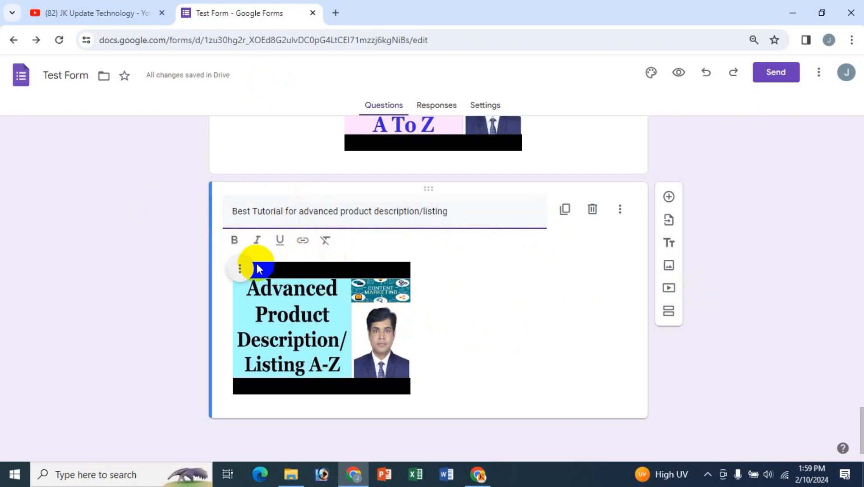
pyautogui.click(240, 269)
pyautogui.click(192, 324)
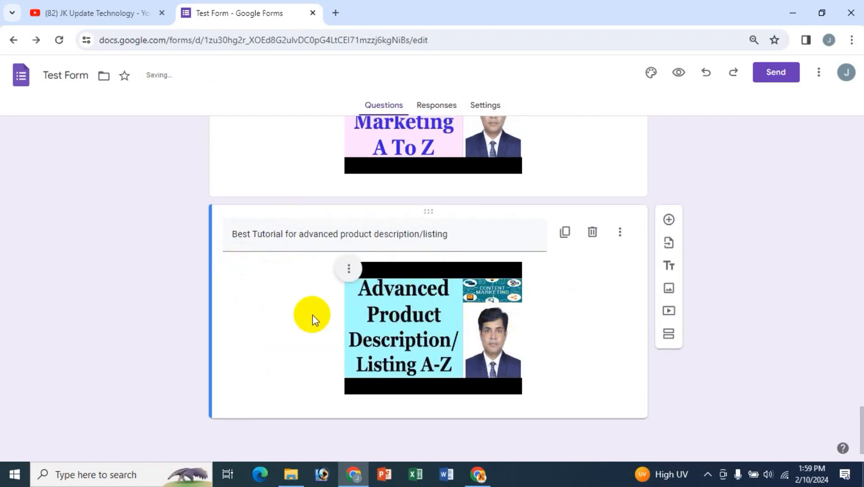
pyautogui.scroll(2, 334, 363)
pyautogui.scroll(-1, 335, 363)
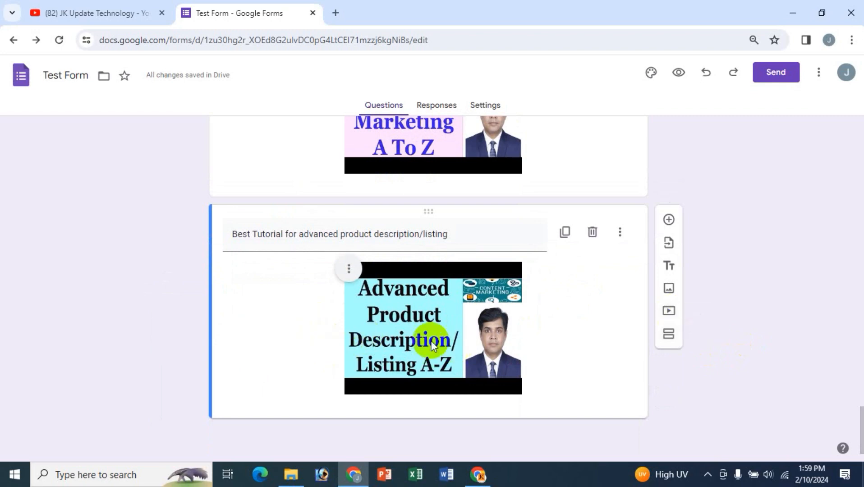
pyautogui.scroll(20, 173, 284)
pyautogui.scroll(15, 173, 284)
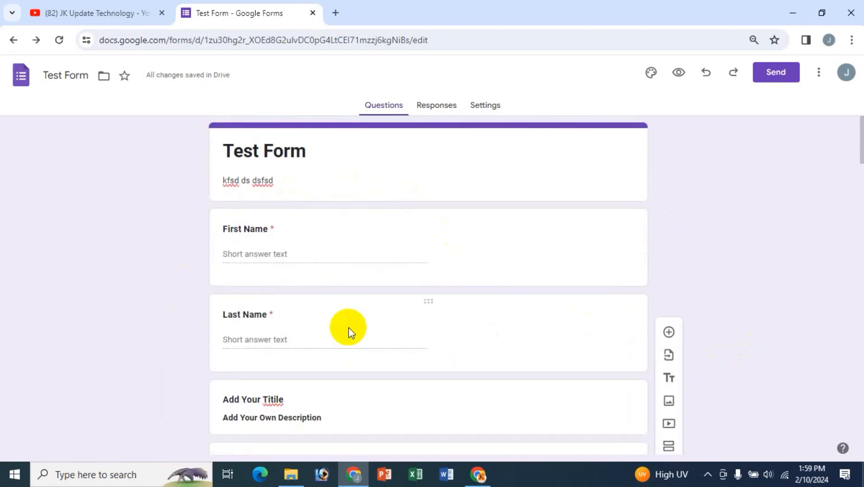
pyautogui.scroll(-5, 348, 332)
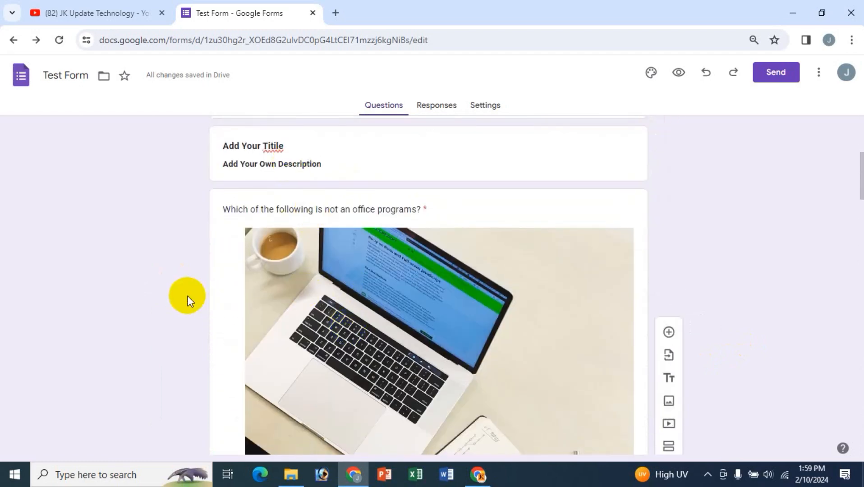
pyautogui.scroll(3, 264, 270)
pyautogui.scroll(-4, 586, 339)
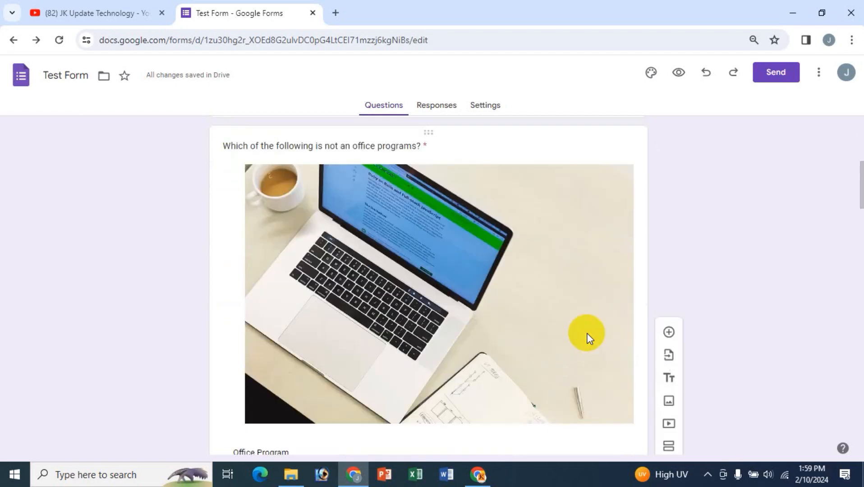
pyautogui.scroll(7, 571, 334)
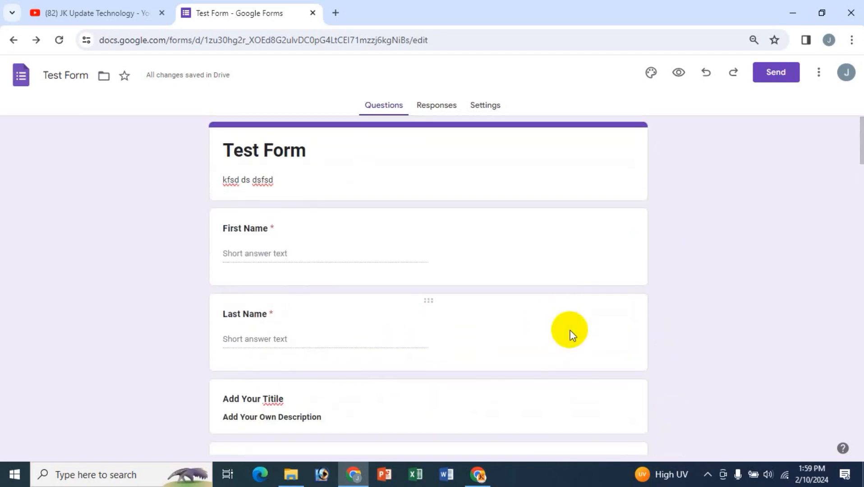
pyautogui.scroll(-15, 443, 332)
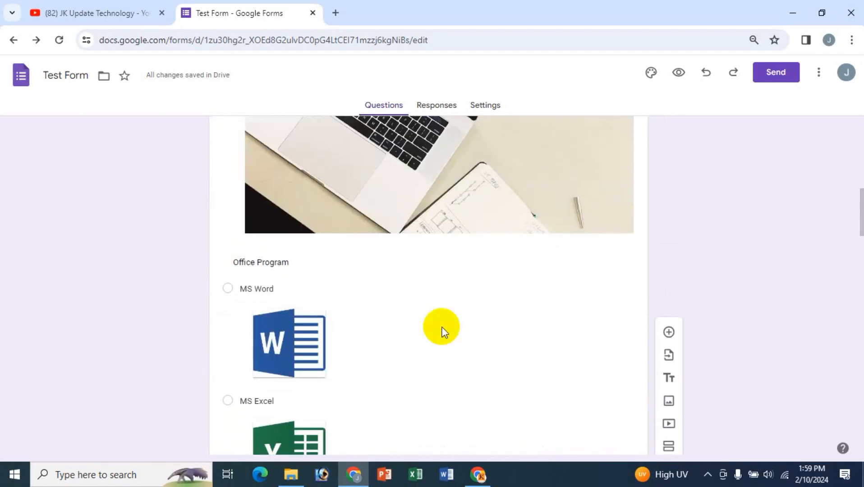
pyautogui.scroll(15, 441, 331)
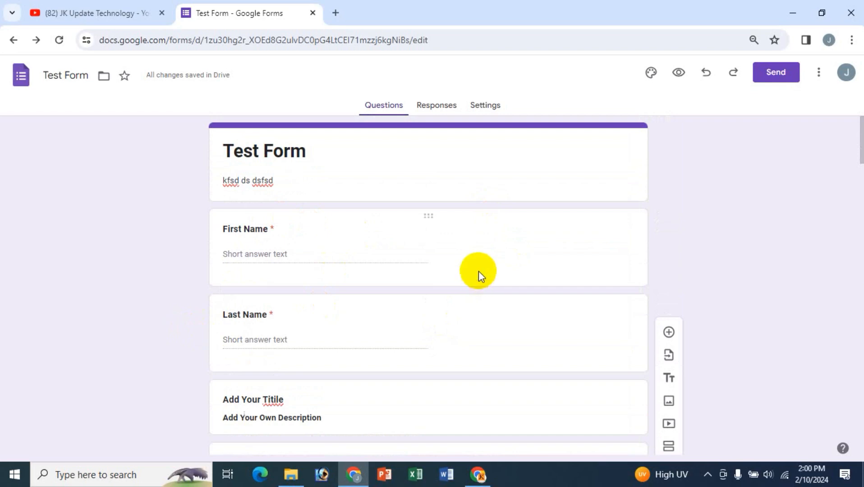
pyautogui.scroll(-2, 280, 236)
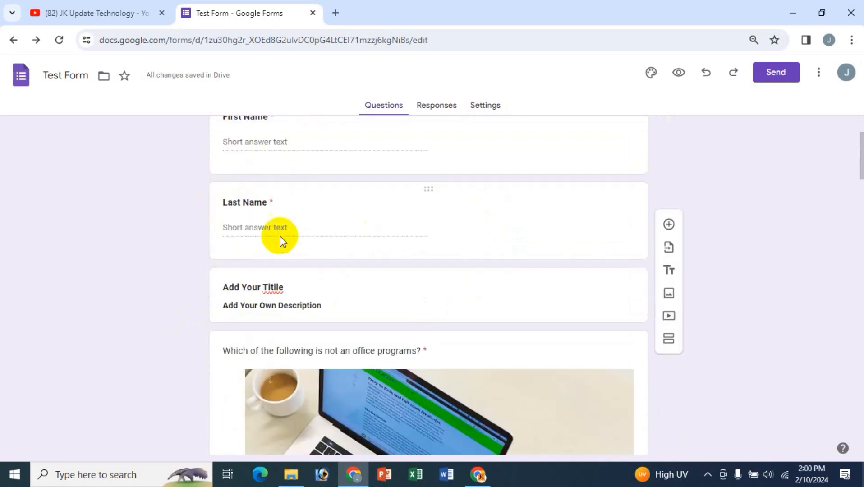
pyautogui.scroll(1, 257, 175)
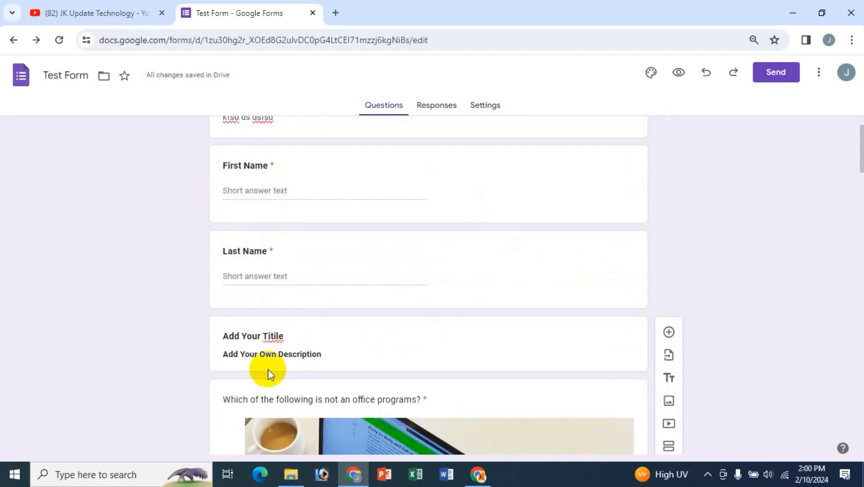
pyautogui.scroll(-1, 308, 370)
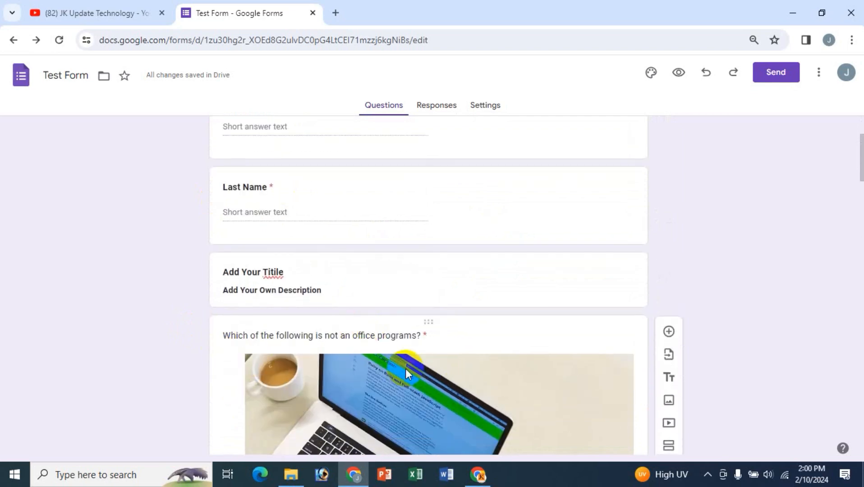
pyautogui.scroll(-5, 406, 369)
pyautogui.scroll(-18, 415, 312)
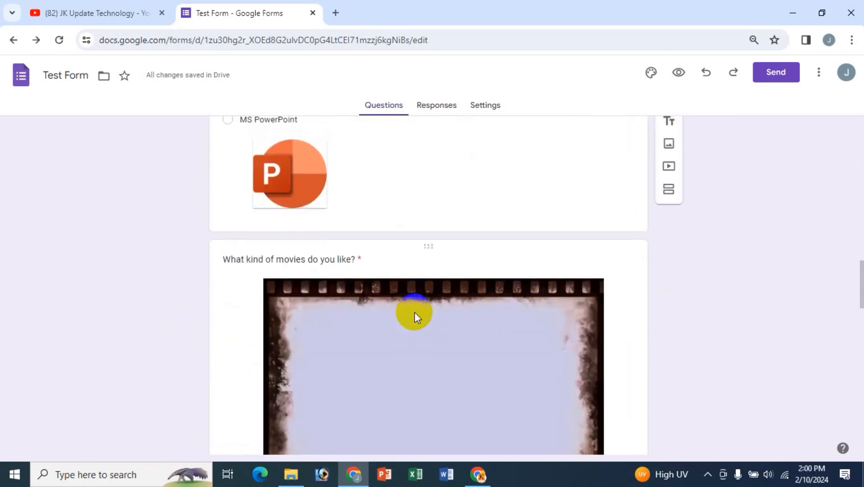
pyautogui.scroll(-10, 415, 313)
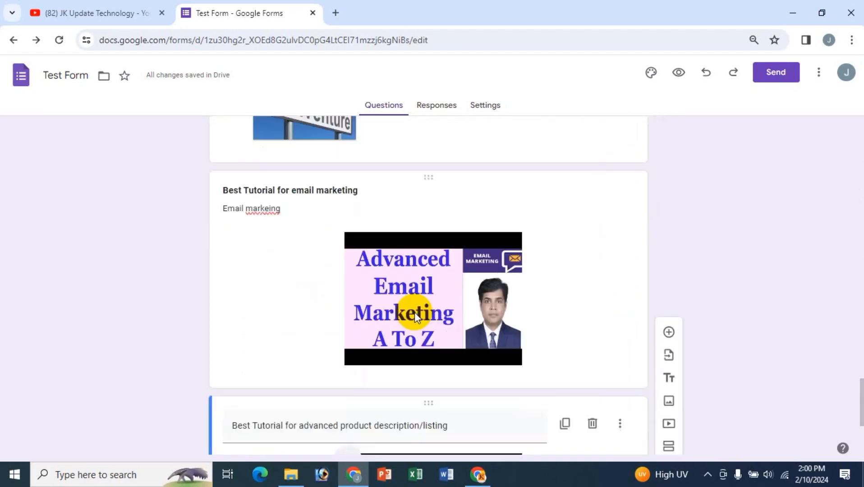
pyautogui.scroll(6, 415, 313)
pyautogui.scroll(20, 415, 313)
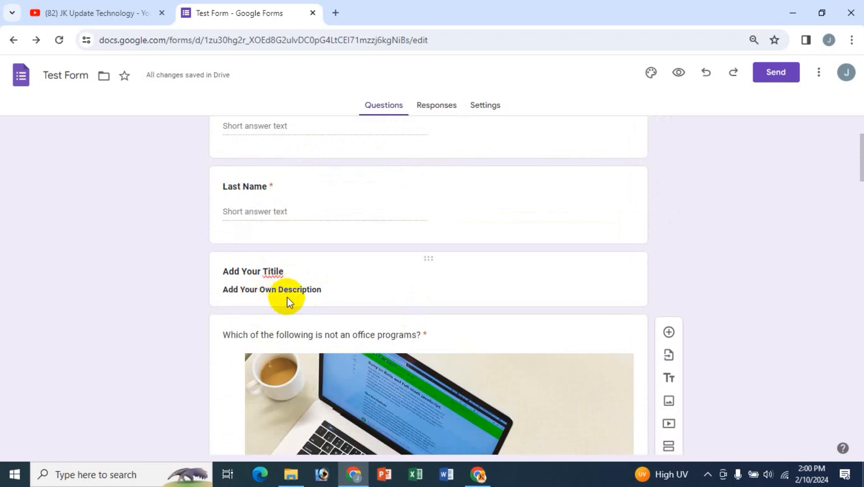
pyautogui.scroll(1, 261, 213)
pyautogui.scroll(3, 266, 235)
pyautogui.scroll(-3, 272, 261)
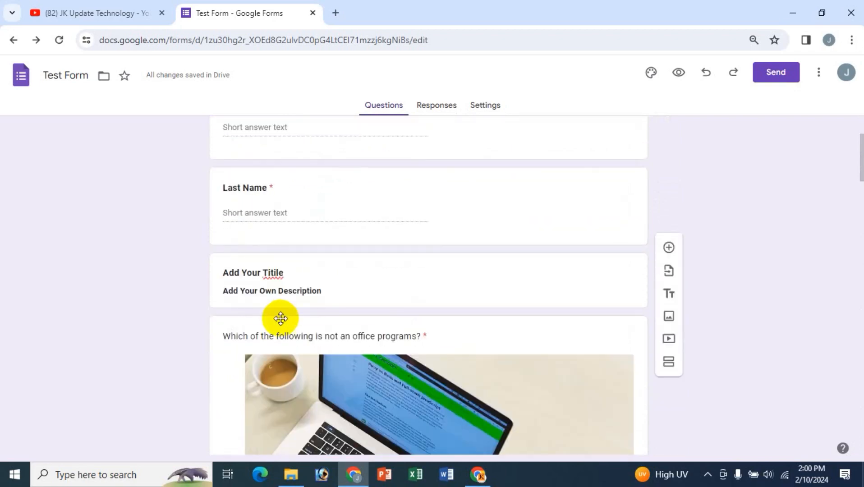
# - Insert a section break directly after the 'Add Your Titile' card
pyautogui.tripleClick(287, 273)
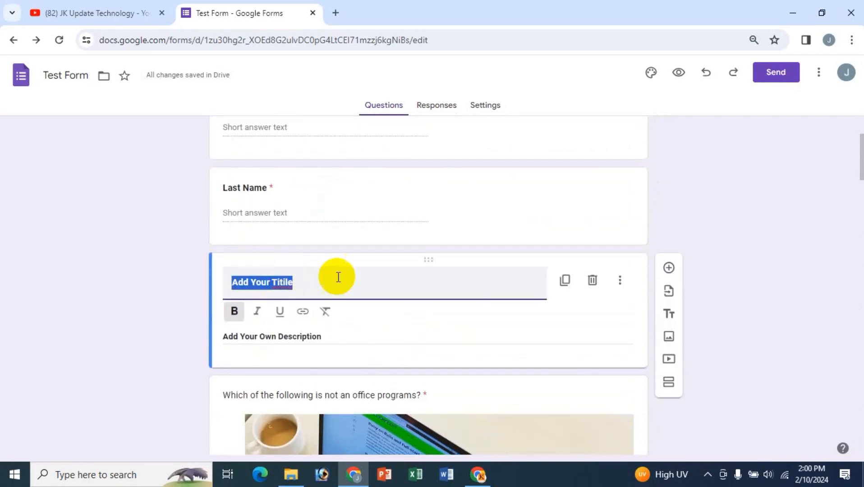
pyautogui.click(670, 383)
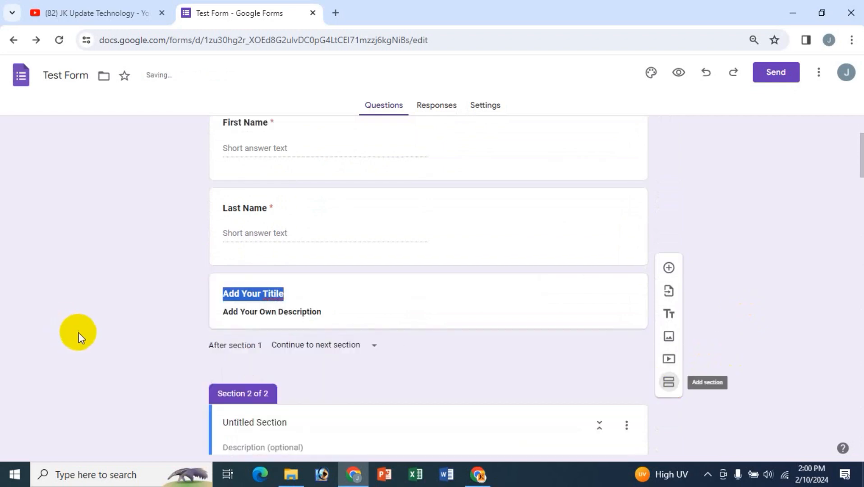
pyautogui.scroll(-5, 326, 357)
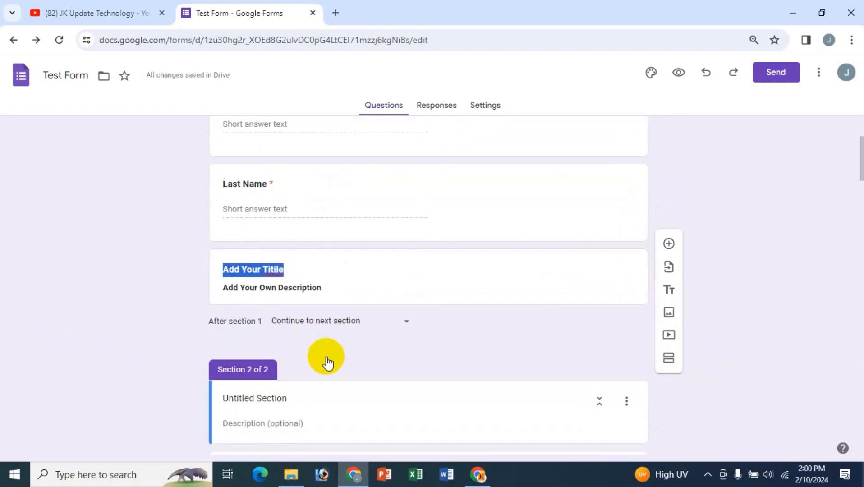
pyautogui.scroll(3, 293, 348)
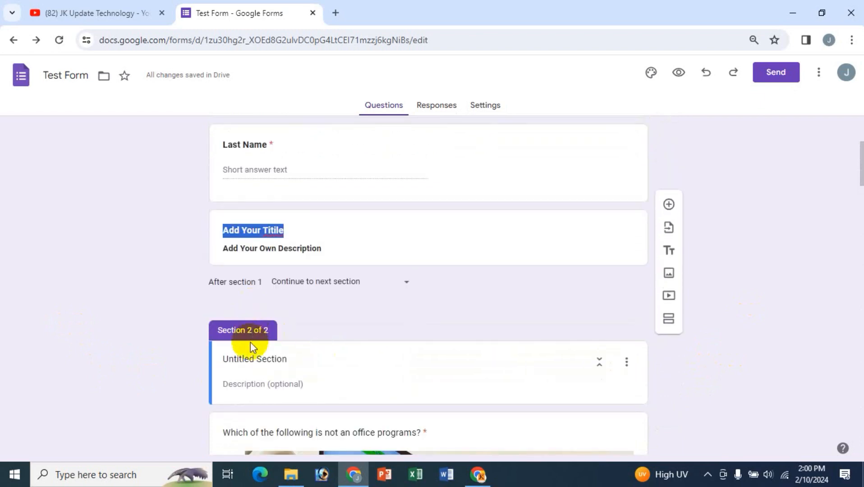
pyautogui.scroll(4, 250, 342)
pyautogui.scroll(-10, 447, 358)
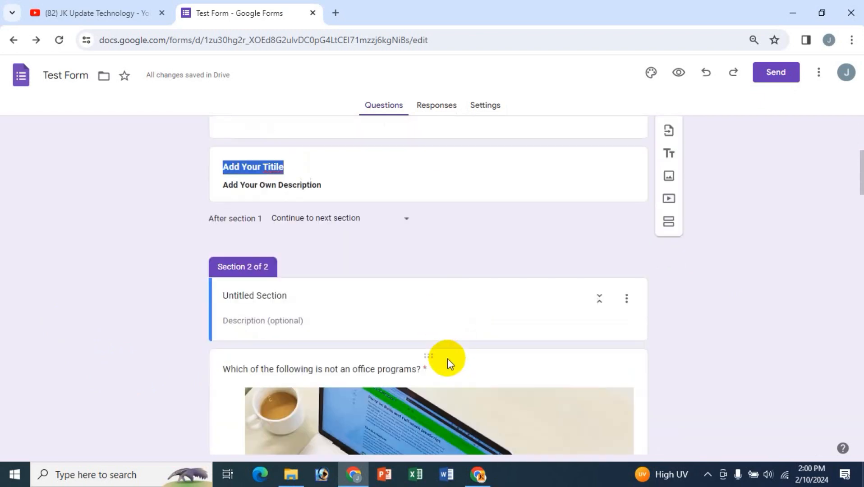
pyautogui.scroll(8, 444, 359)
pyautogui.scroll(3, 443, 357)
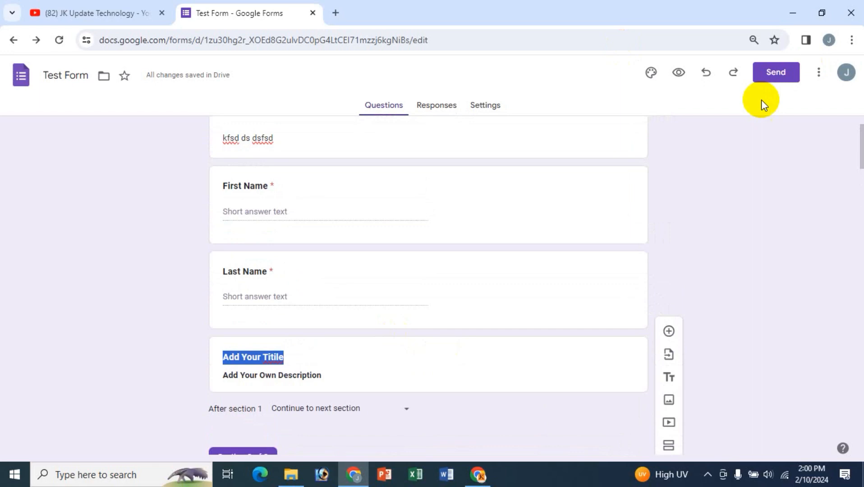
# - Preview the form and try advancing, triggering the required-field errors on the first page
pyautogui.click(678, 73)
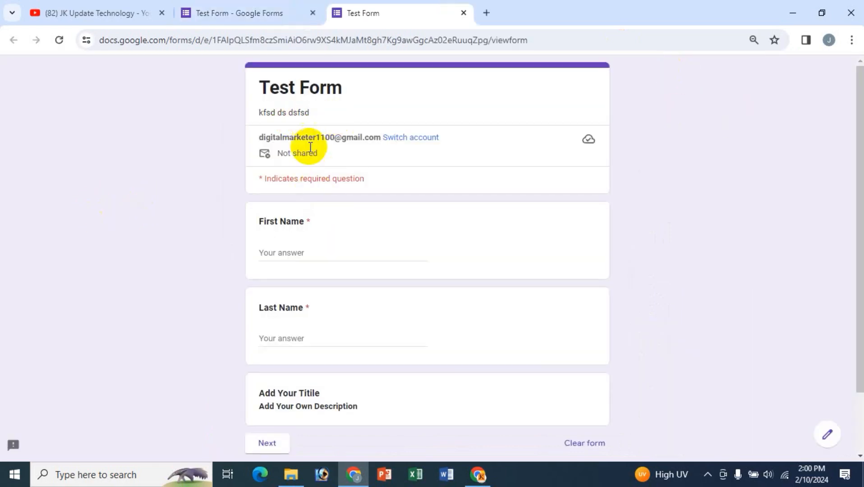
pyautogui.scroll(-2, 352, 413)
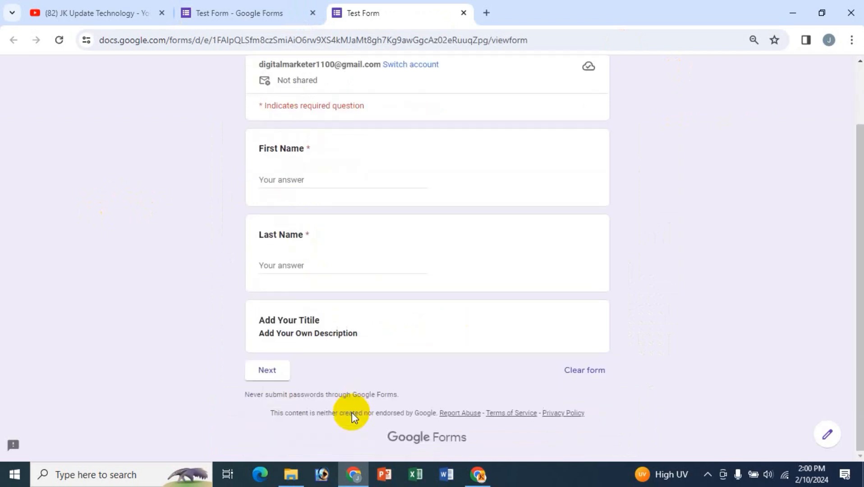
pyautogui.scroll(2, 344, 256)
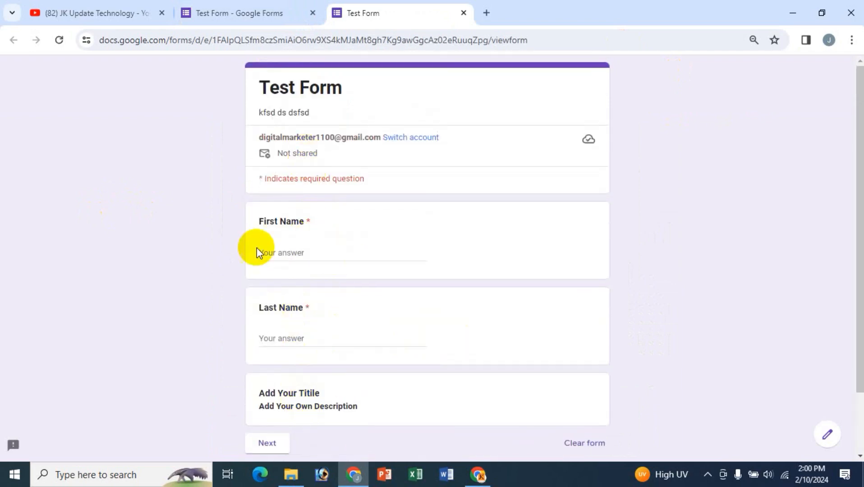
pyautogui.scroll(-2, 303, 261)
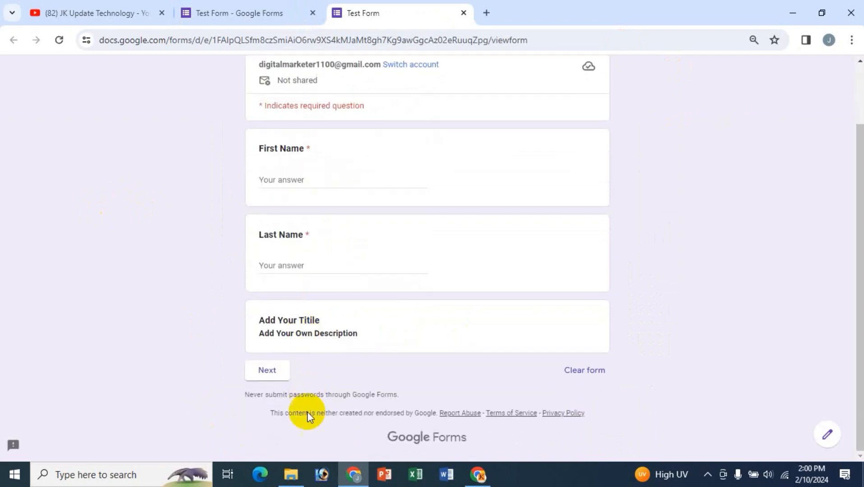
pyautogui.scroll(2, 359, 271)
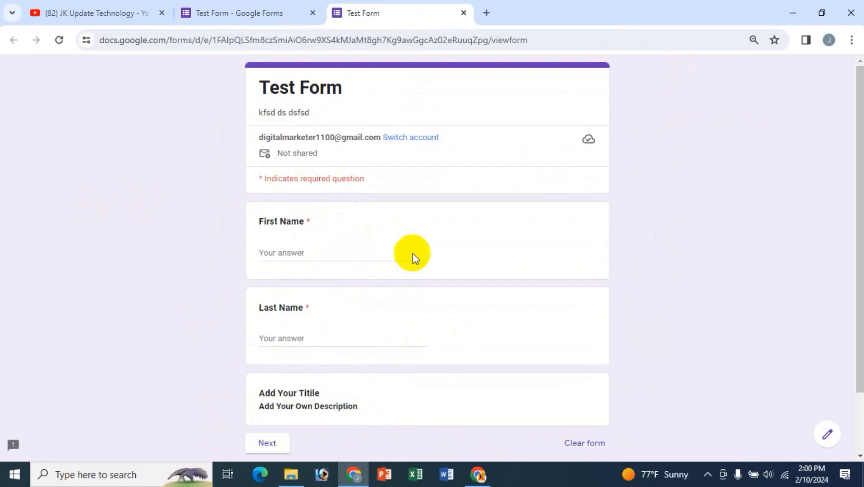
pyautogui.scroll(-2, 367, 305)
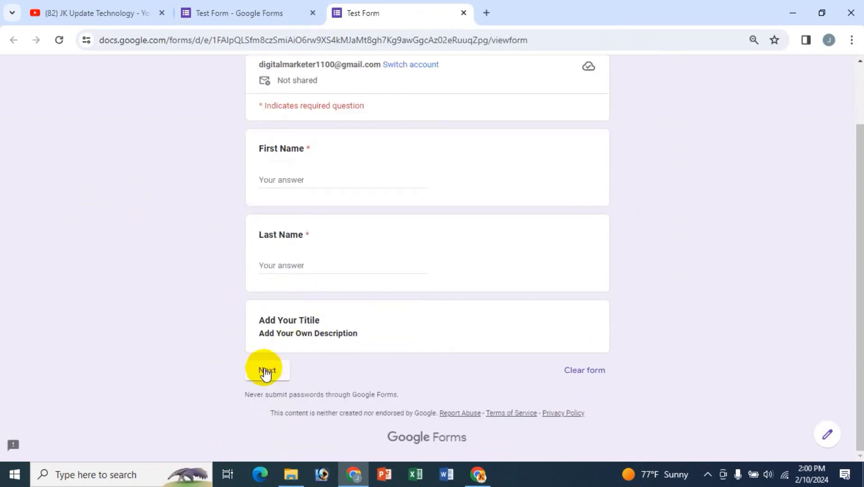
pyautogui.click(266, 370)
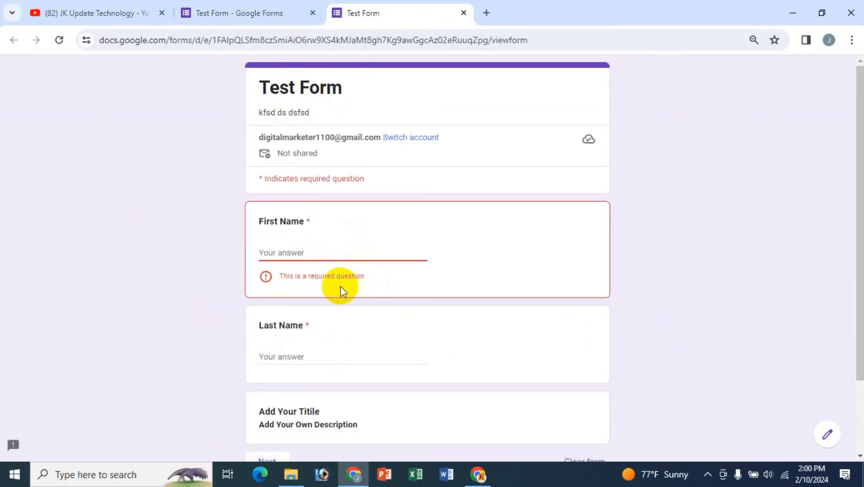
# - Fill First Name and Last Name with placeholder text and go to the next page
pyautogui.click(385, 255)
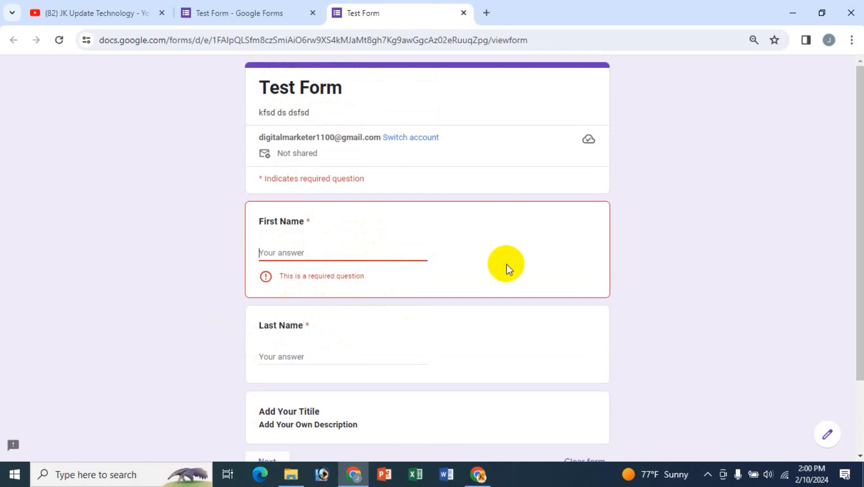
pyautogui.write('dffd')
pyautogui.click(316, 339)
pyautogui.write('dsfds')
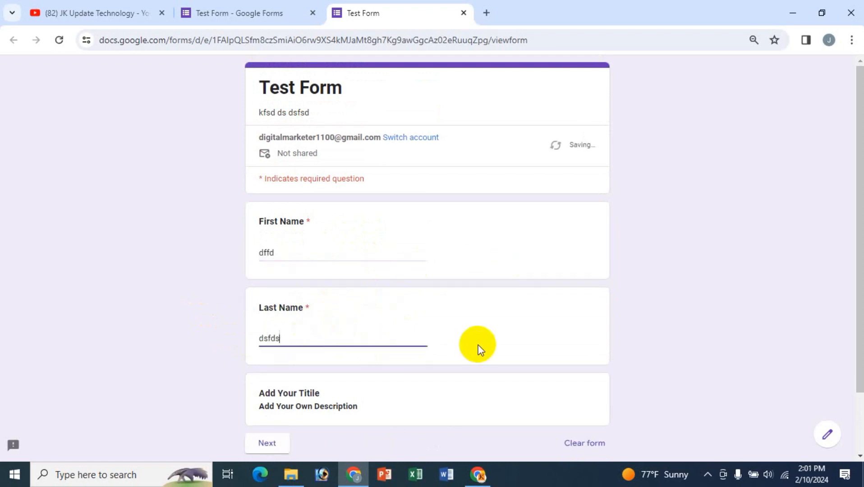
pyautogui.scroll(-3, 347, 365)
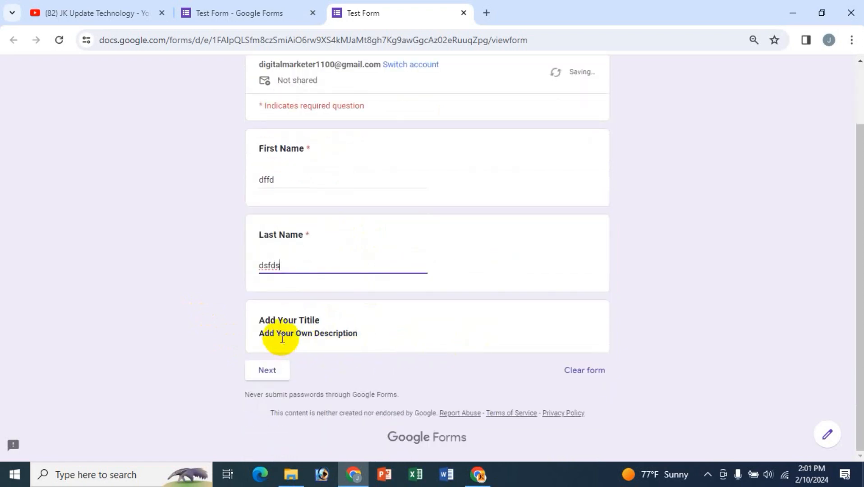
pyautogui.click(271, 368)
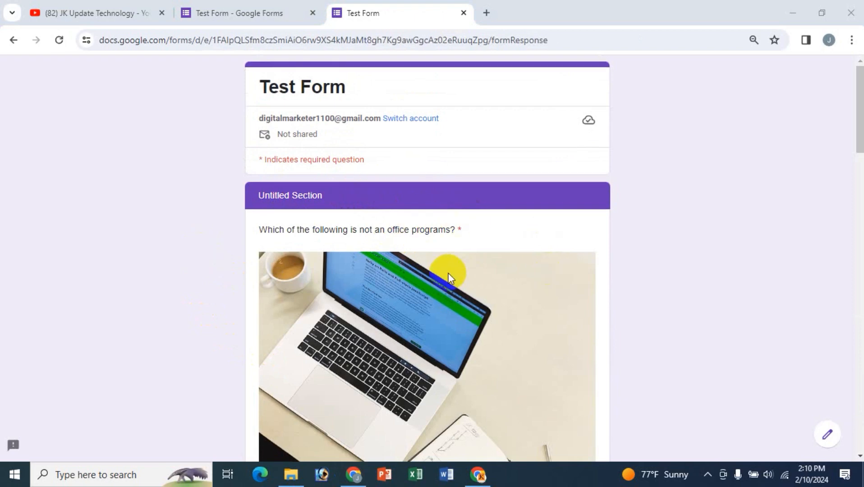
# - Scroll through the office-program and movie image choices and the tutorial video on page two
pyautogui.scroll(-7, 448, 272)
pyautogui.scroll(-16, 448, 273)
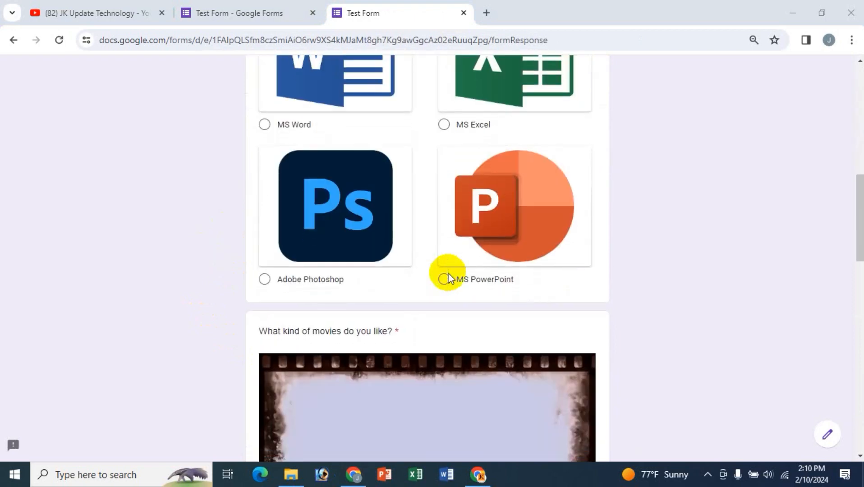
pyautogui.scroll(-7, 448, 273)
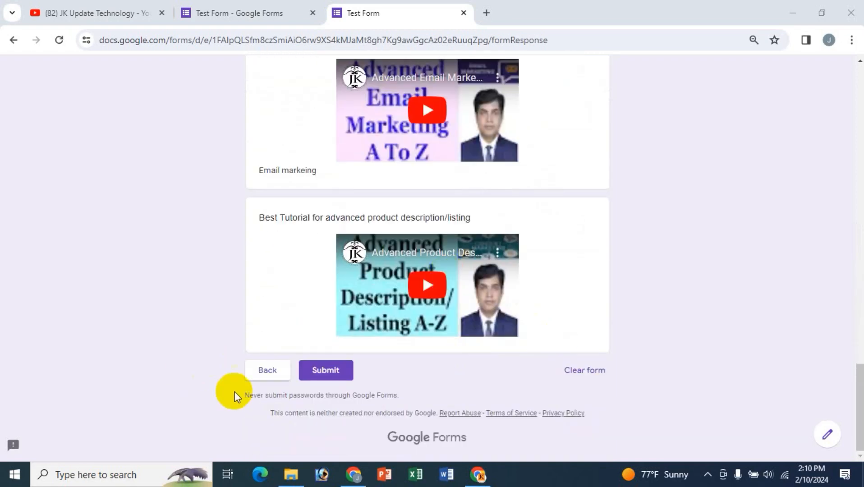
pyautogui.scroll(6, 643, 324)
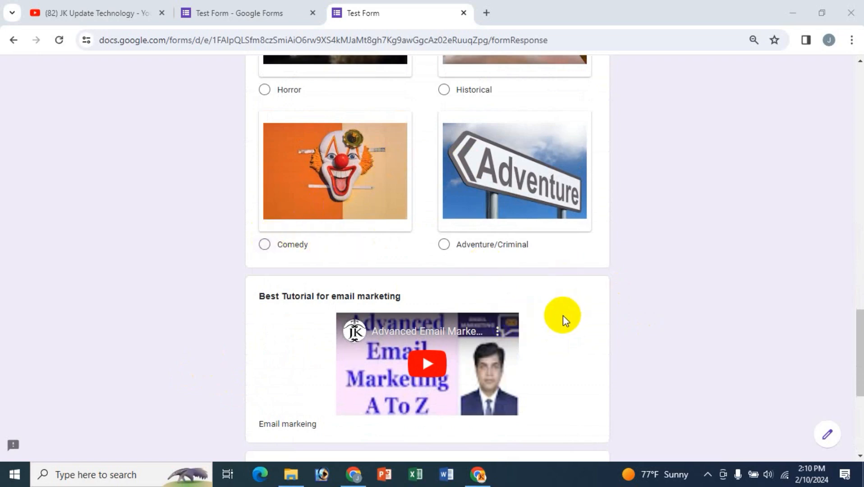
pyautogui.scroll(-6, 563, 315)
pyautogui.scroll(7, 521, 319)
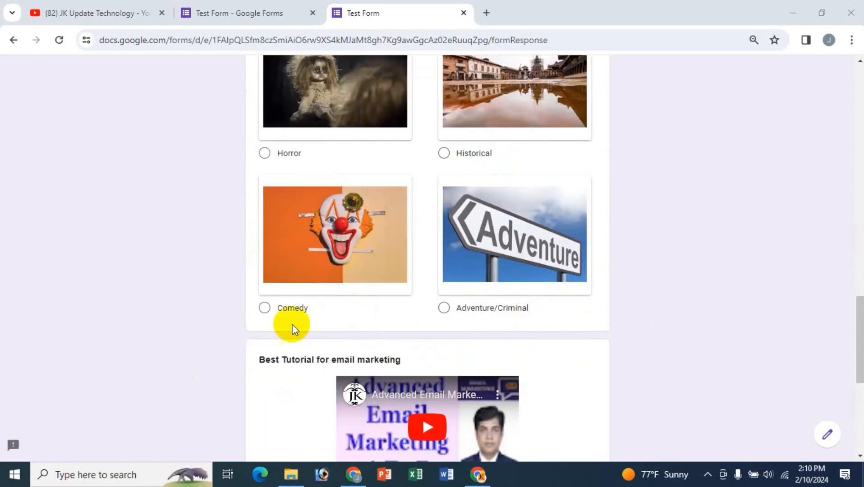
# - Add a section break after the email-marketing video, then undo it as misplaced
pyautogui.click(236, 14)
pyautogui.scroll(-14, 512, 335)
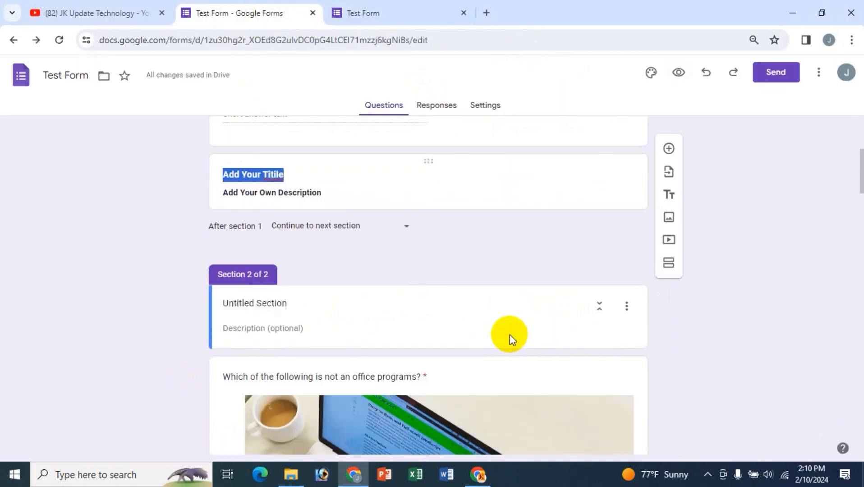
pyautogui.scroll(-8, 510, 335)
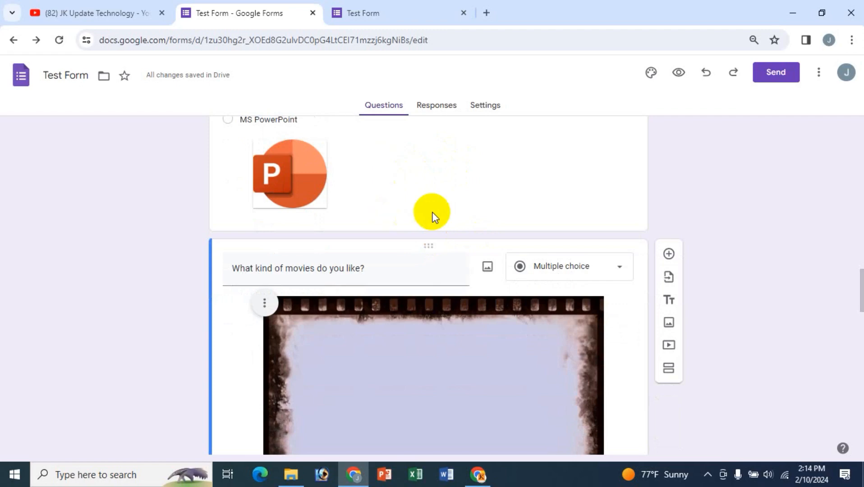
pyautogui.scroll(-15, 432, 212)
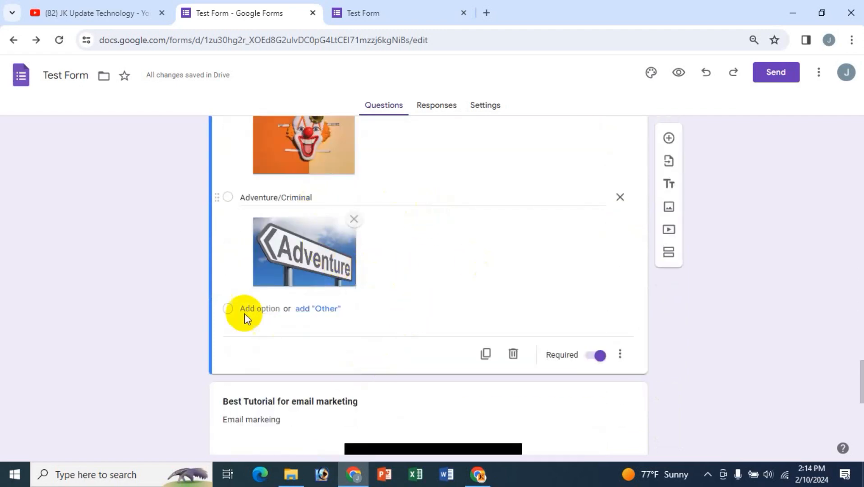
pyautogui.scroll(-8, 419, 352)
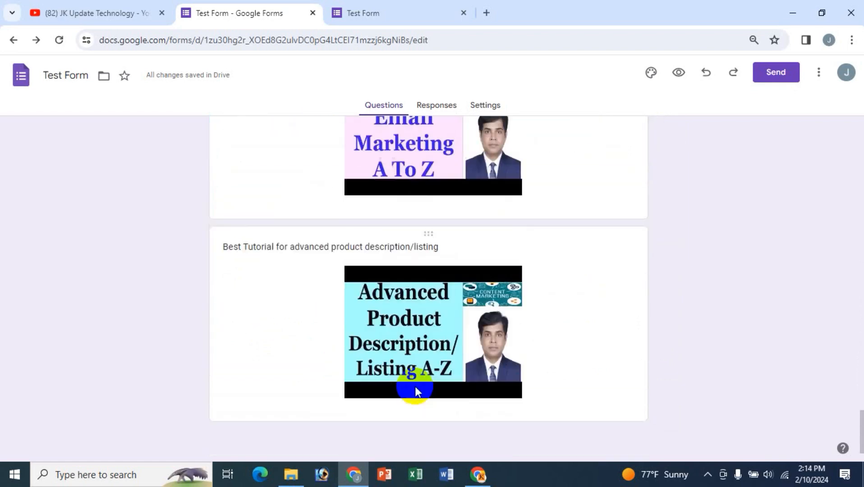
pyautogui.scroll(2, 414, 387)
pyautogui.scroll(4, 415, 386)
pyautogui.click(270, 272)
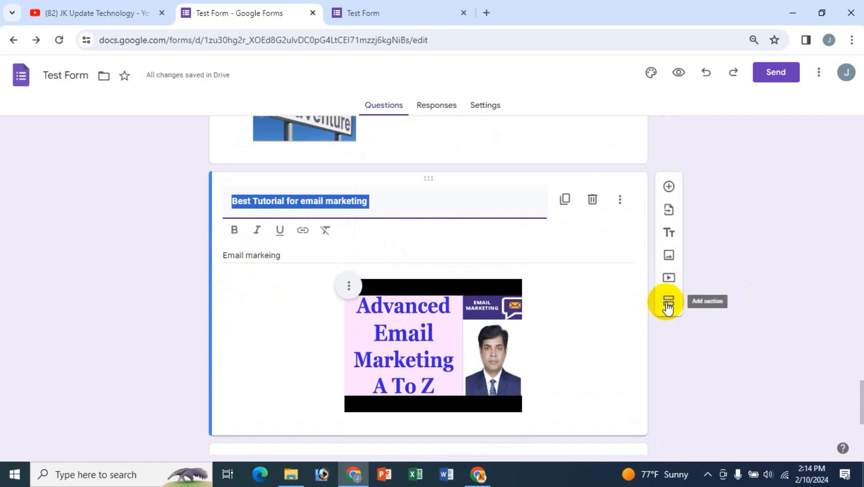
pyautogui.click(668, 303)
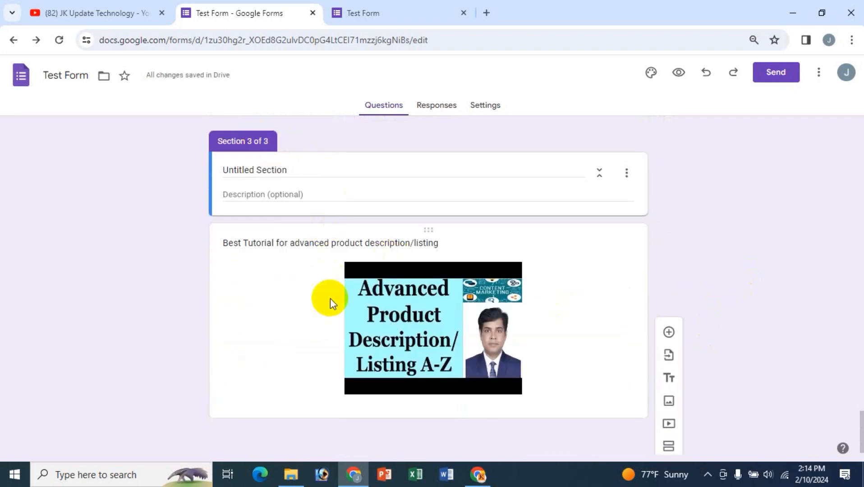
pyautogui.scroll(8, 286, 261)
pyautogui.click(324, 280)
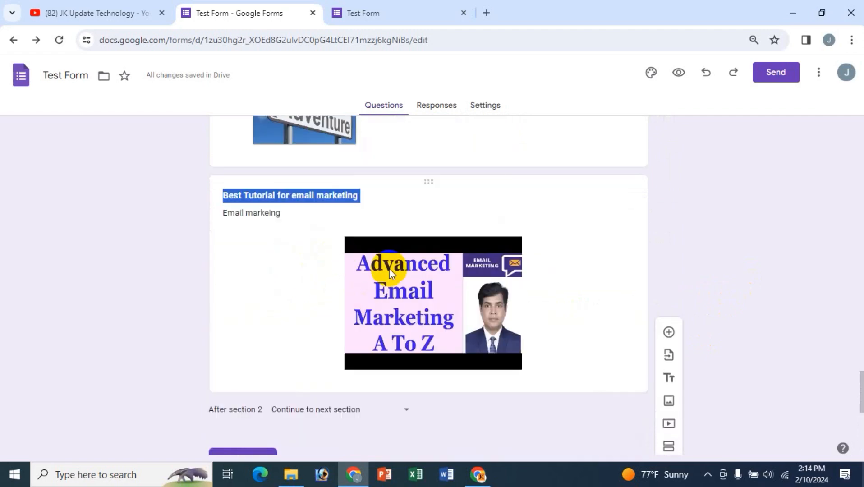
pyautogui.scroll(4, 333, 224)
pyautogui.scroll(-5, 381, 340)
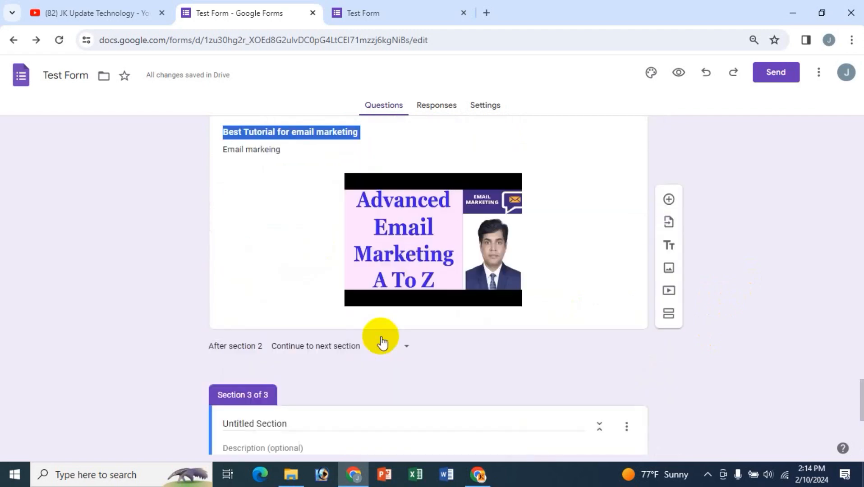
pyautogui.scroll(-4, 318, 384)
pyautogui.hotkey('ctrl', 'z')
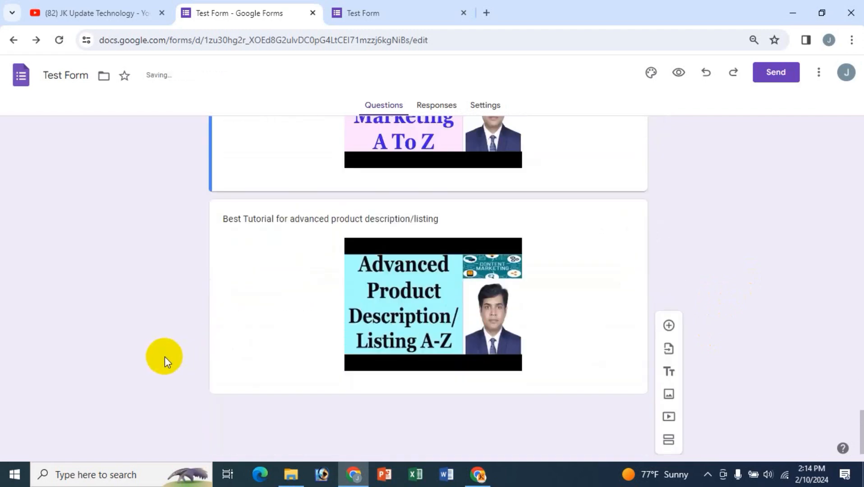
# - Insert a new section right after the movies question, ahead of both videos
pyautogui.scroll(10, 314, 305)
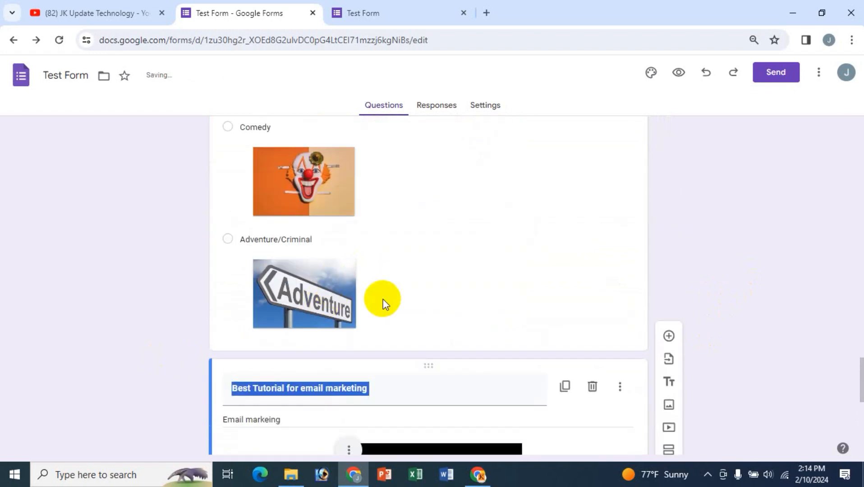
pyautogui.scroll(4, 383, 301)
pyautogui.scroll(8, 383, 302)
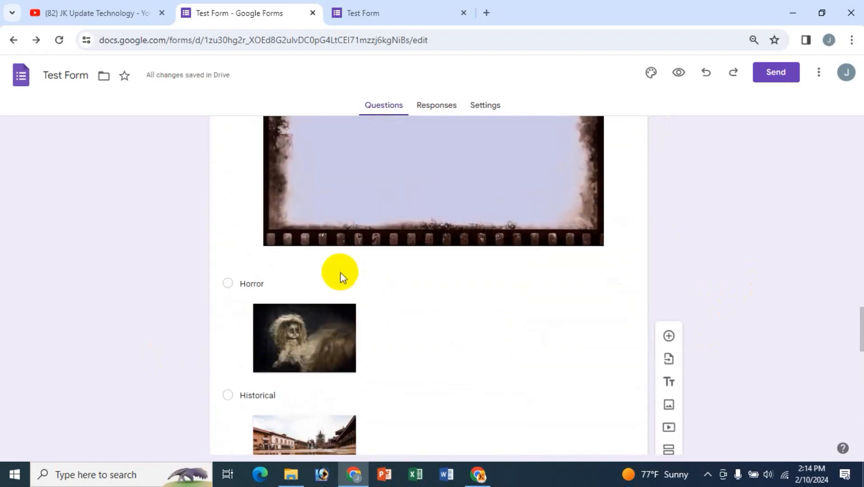
pyautogui.click(340, 187)
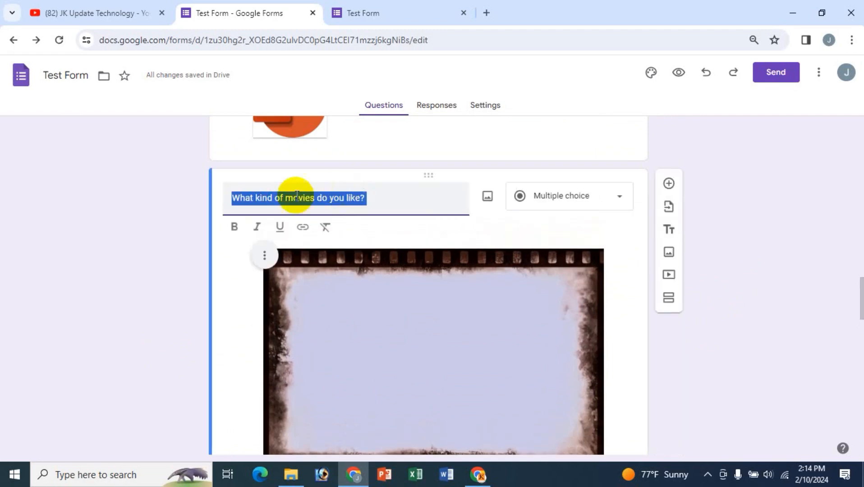
pyautogui.click(382, 199)
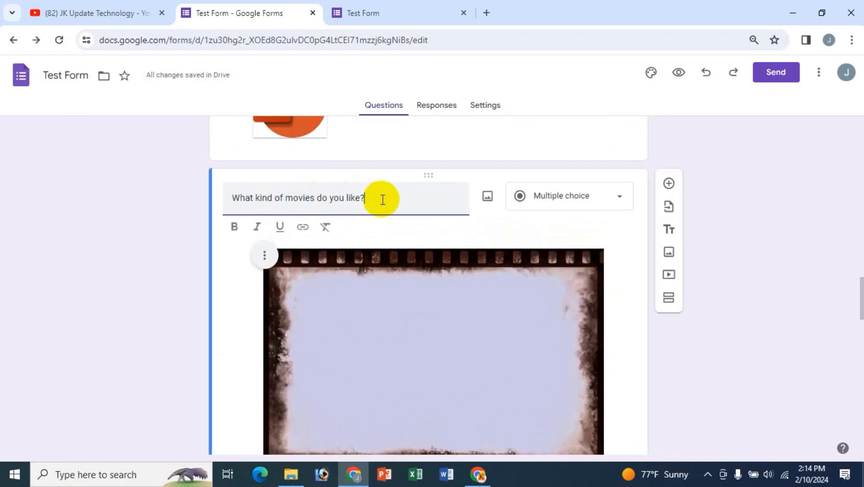
pyautogui.click(677, 306)
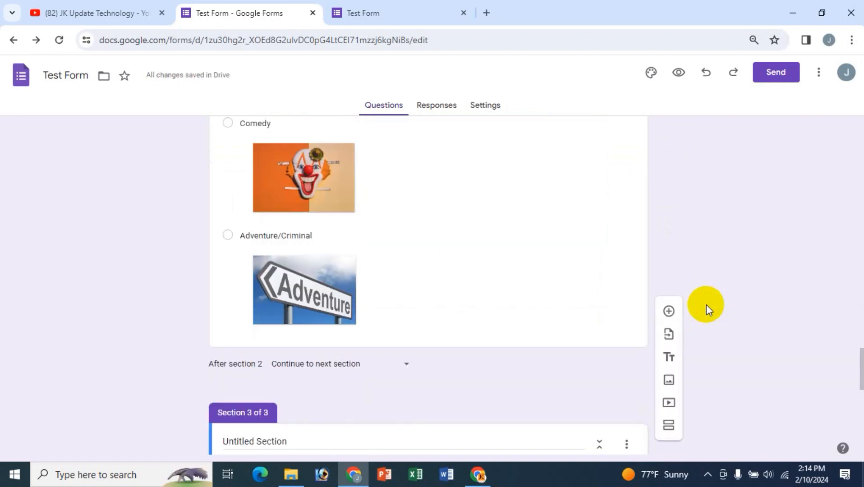
pyautogui.scroll(1, 706, 304)
pyautogui.scroll(-2, 707, 305)
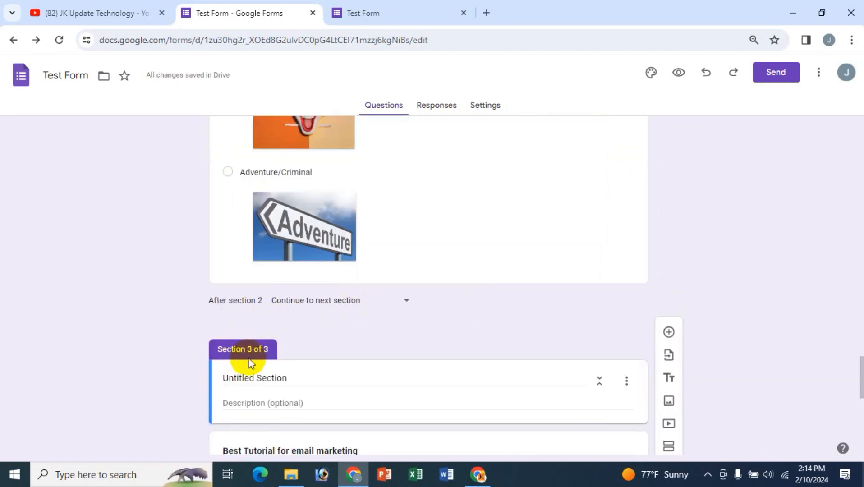
pyautogui.scroll(-4, 257, 363)
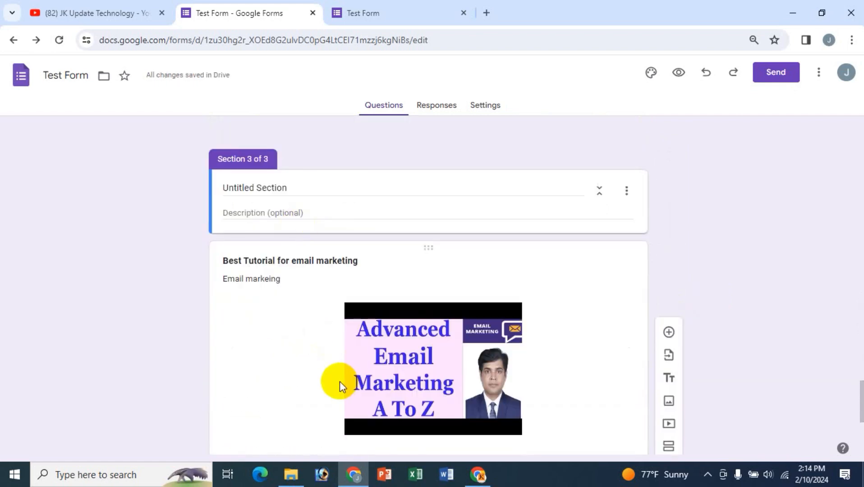
pyautogui.scroll(-5, 446, 376)
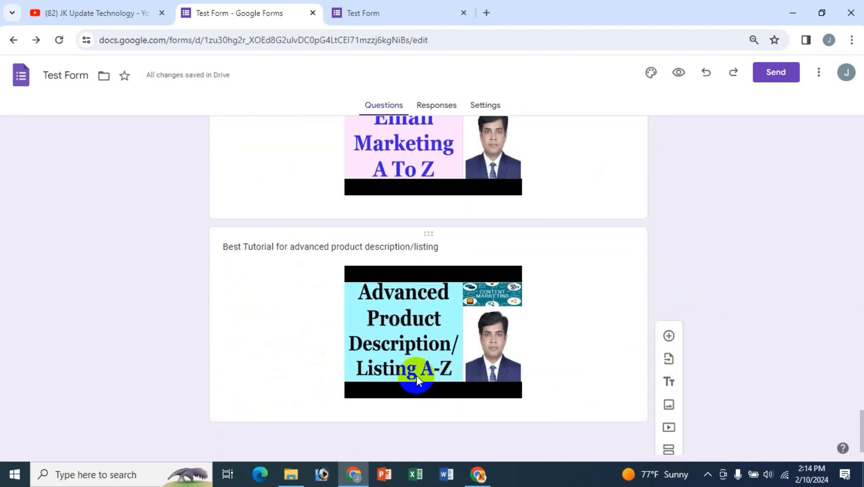
pyautogui.scroll(7, 417, 375)
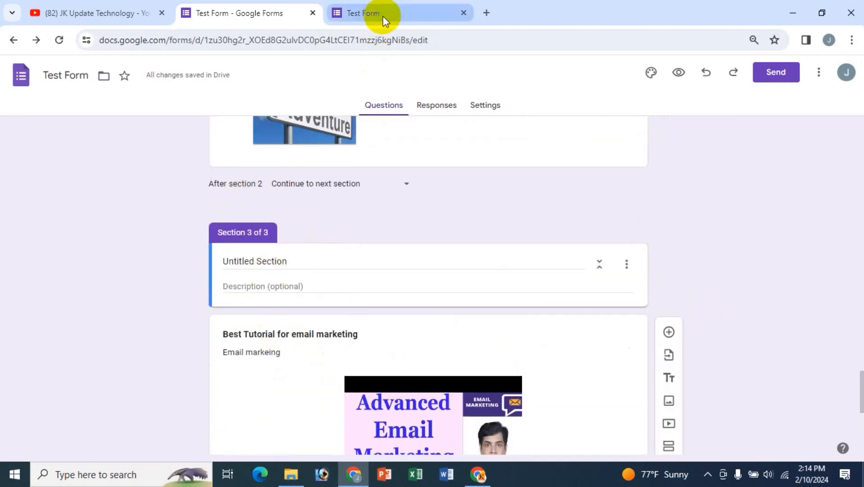
# - Reload the live form and move past the names page to the image questions
pyautogui.click(387, 16)
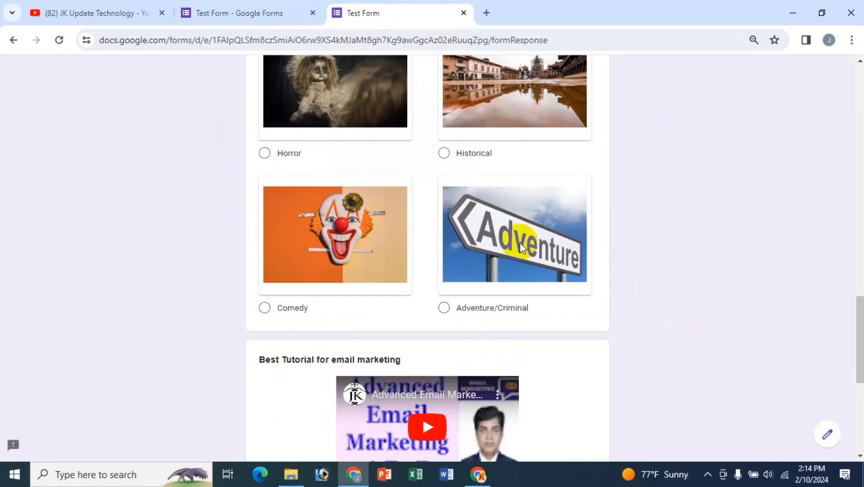
pyautogui.click(62, 39)
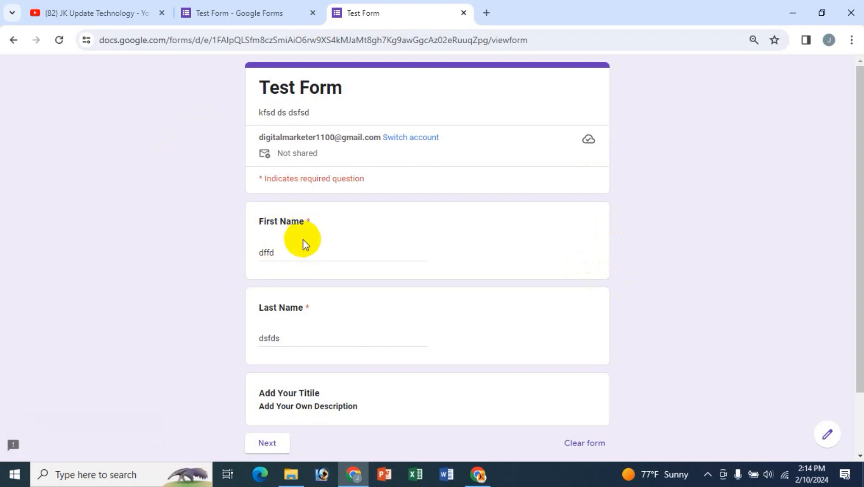
pyautogui.scroll(-1, 309, 277)
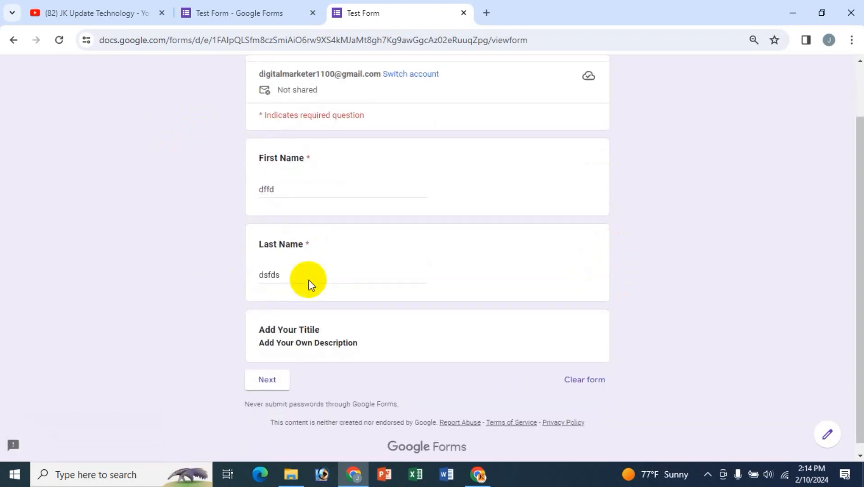
pyautogui.click(274, 381)
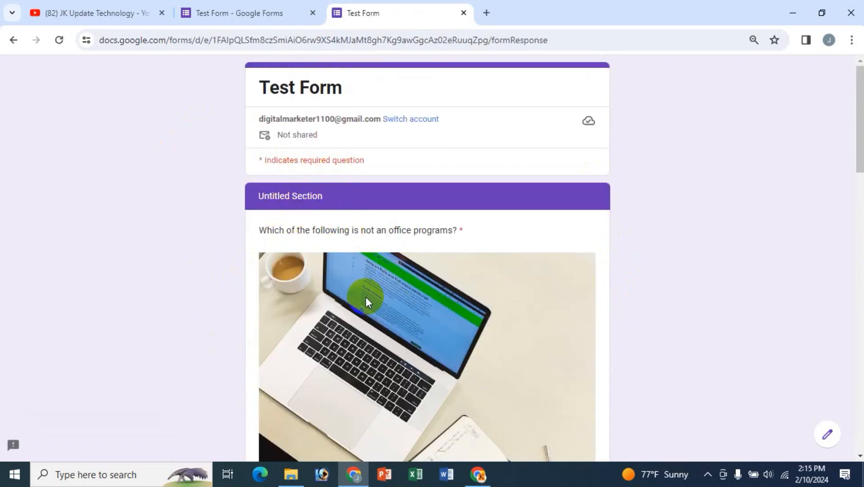
pyautogui.scroll(-10, 415, 334)
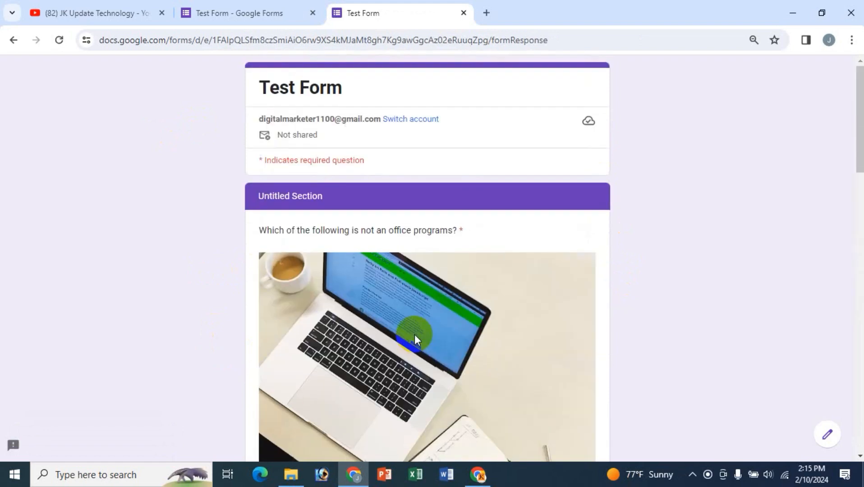
pyautogui.scroll(-14, 415, 335)
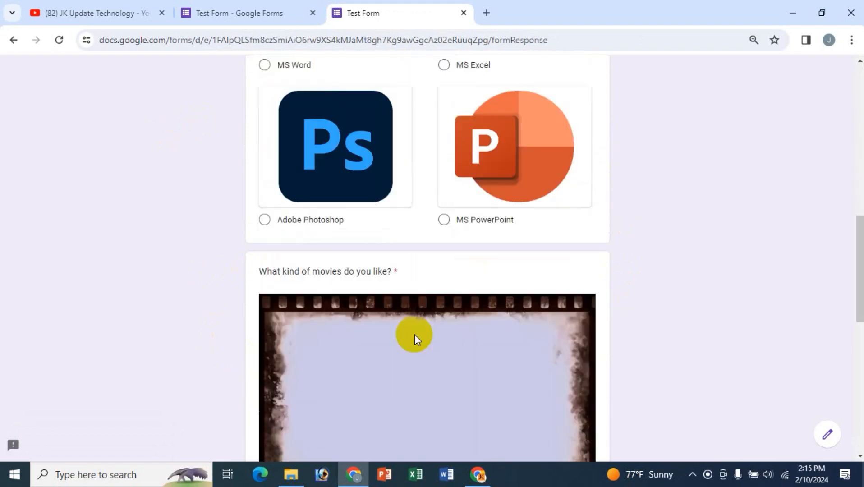
pyautogui.scroll(-6, 414, 334)
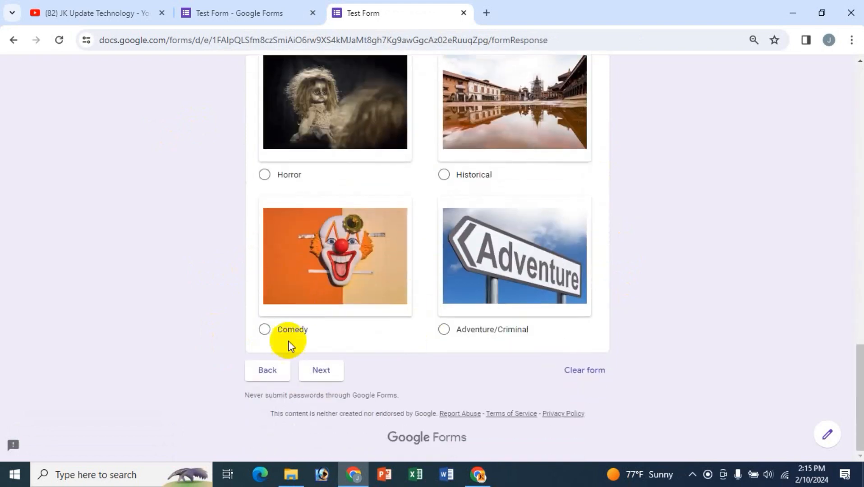
pyautogui.click(326, 373)
# - Answer MS Word and Historical, then continue to the final video section
pyautogui.scroll(8, 179, 345)
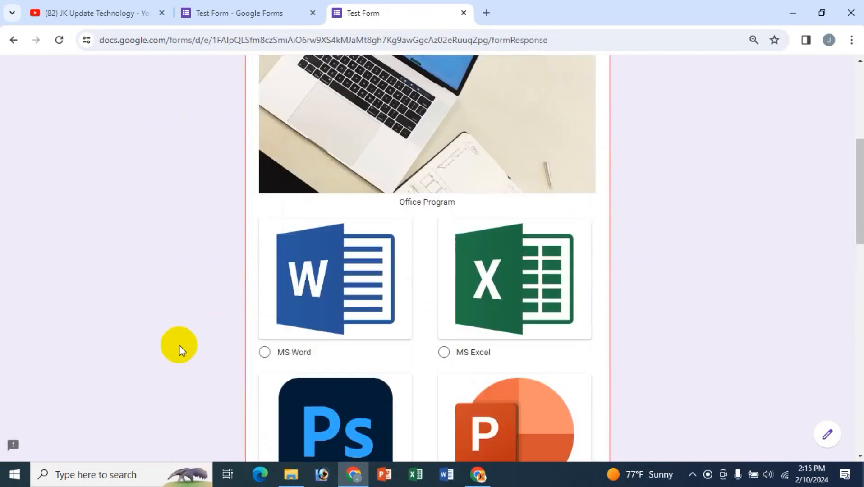
pyautogui.scroll(-6, 451, 297)
pyautogui.scroll(-4, 451, 296)
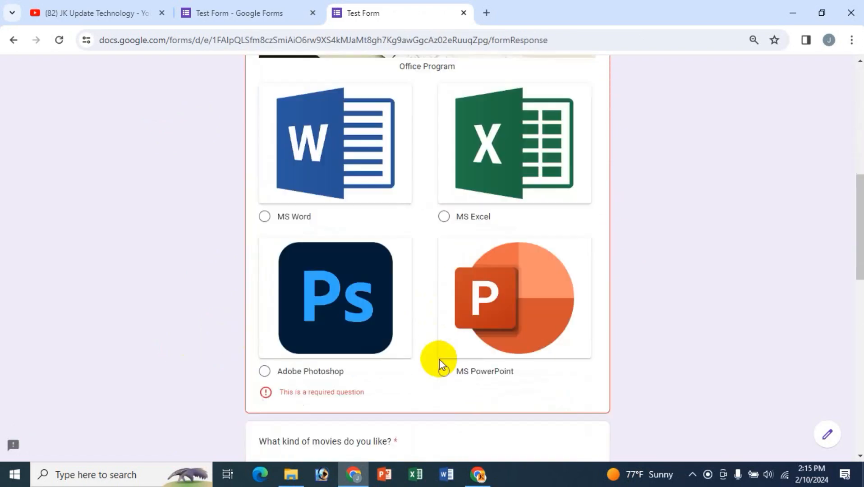
pyautogui.click(272, 191)
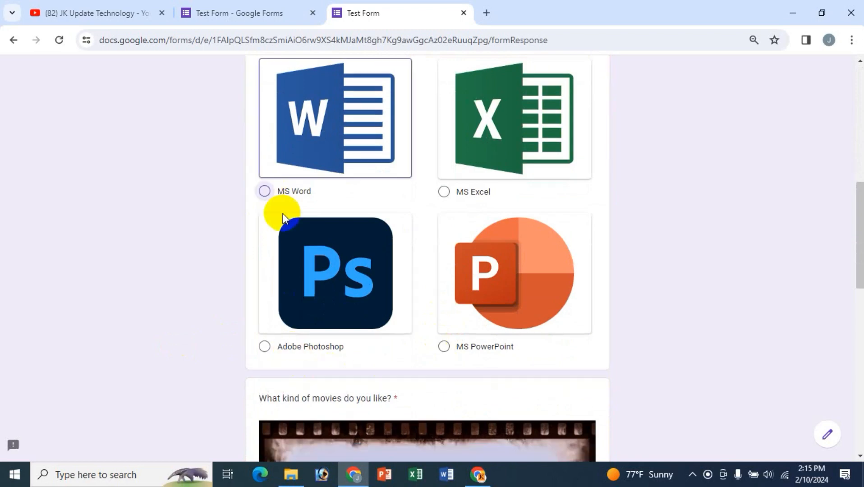
pyautogui.scroll(-12, 405, 310)
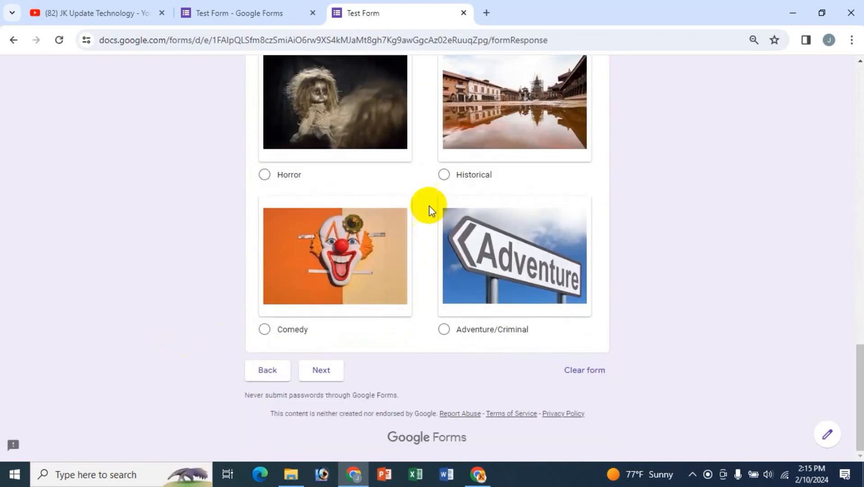
pyautogui.click(442, 177)
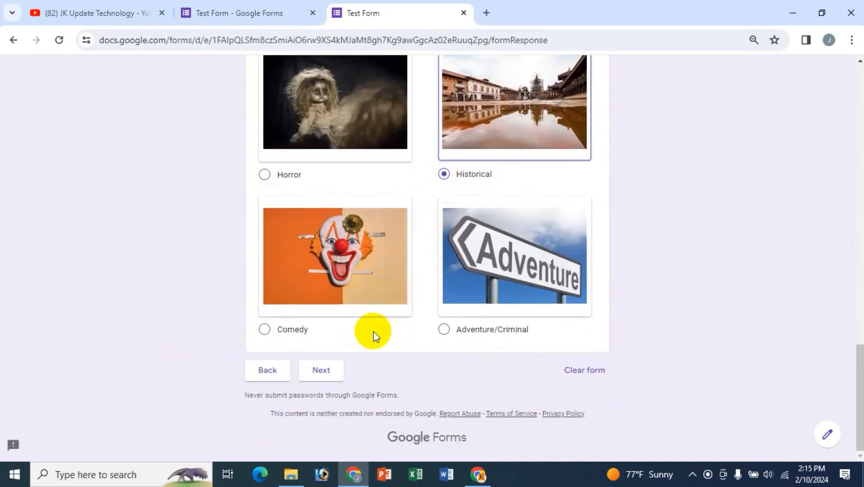
pyautogui.click(325, 371)
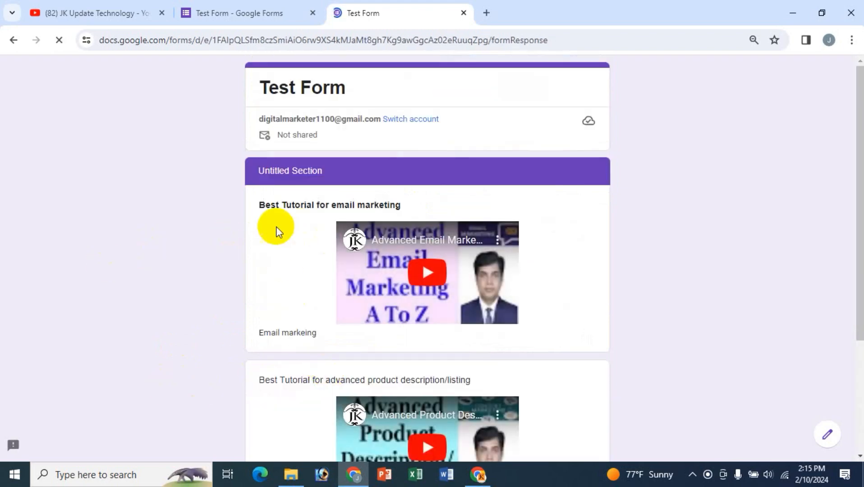
pyautogui.scroll(-3, 454, 367)
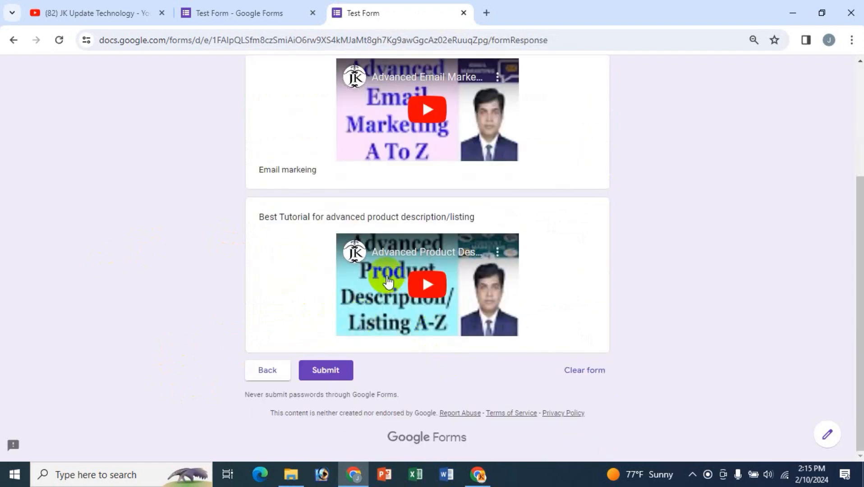
pyautogui.scroll(3, 336, 385)
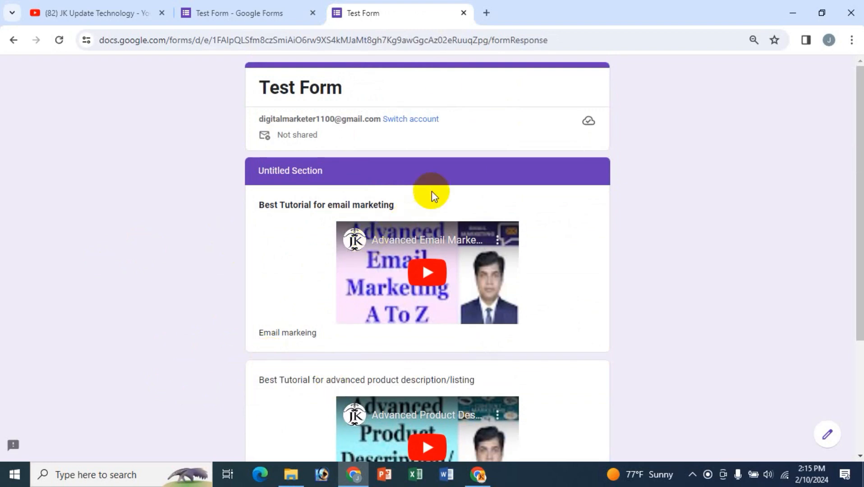
# - Close the live form and rename Section 2's title to a person's name
pyautogui.click(461, 13)
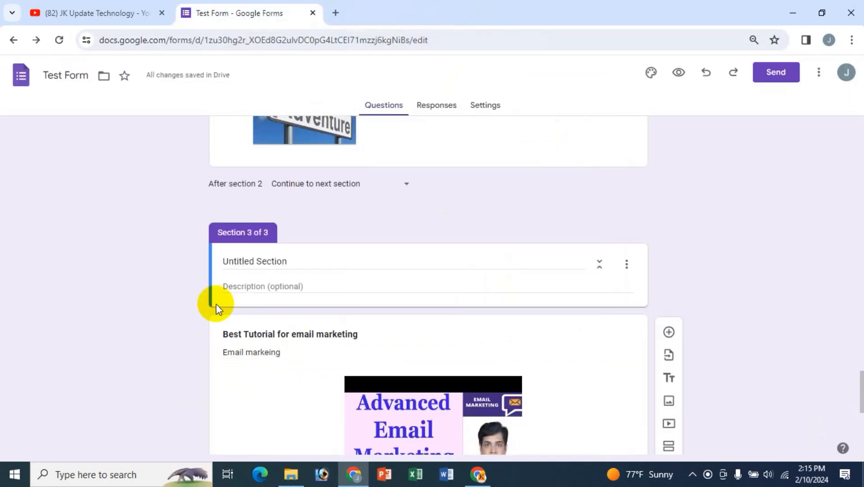
pyautogui.scroll(20, 134, 303)
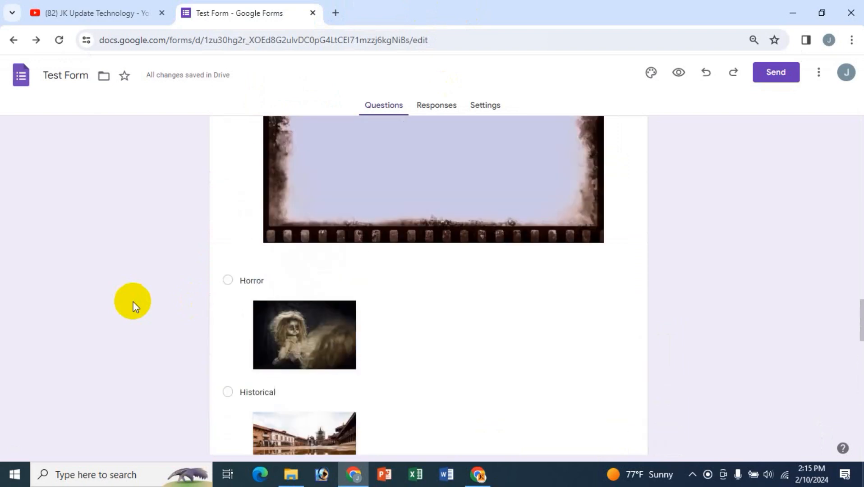
pyautogui.scroll(6, 133, 301)
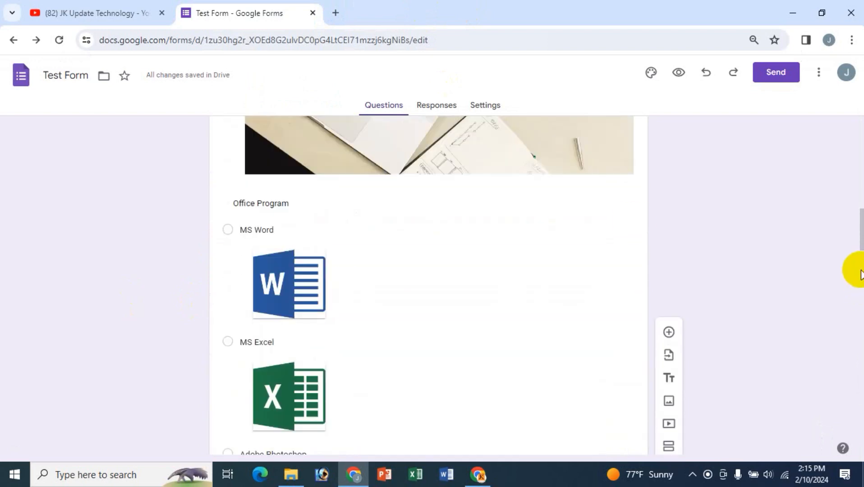
pyautogui.scroll(15, 477, 236)
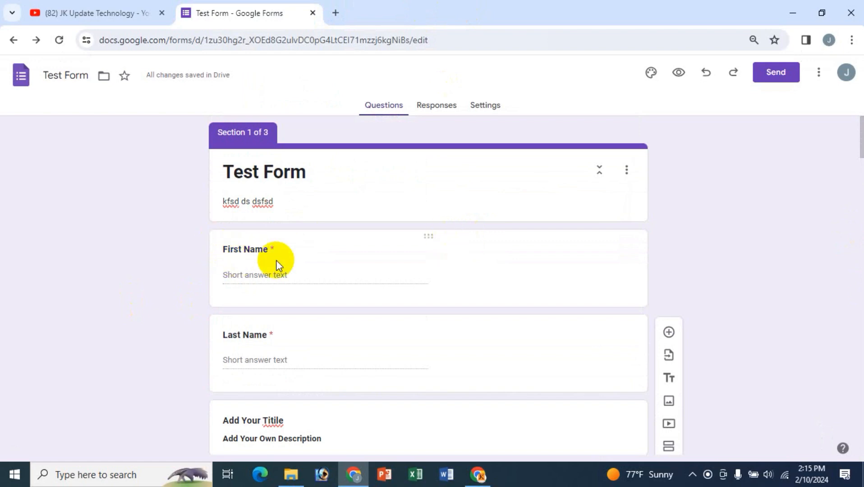
pyautogui.scroll(-3, 337, 278)
pyautogui.scroll(-3, 332, 280)
pyautogui.scroll(6, 280, 293)
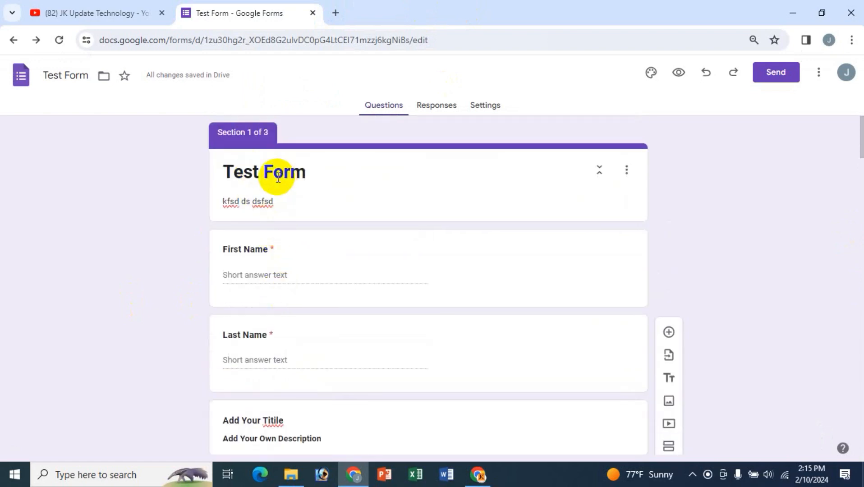
pyautogui.scroll(-5, 399, 356)
pyautogui.scroll(-2, 398, 361)
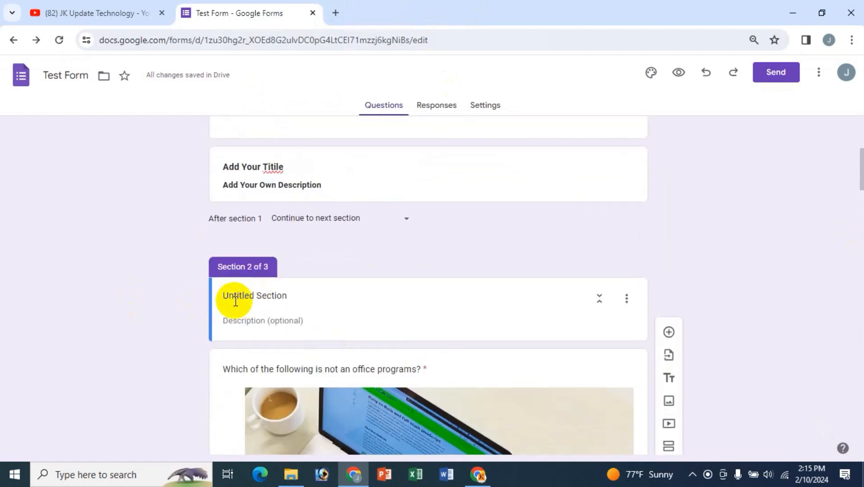
pyautogui.moveTo(294, 295); pyautogui.dragTo(208, 293)
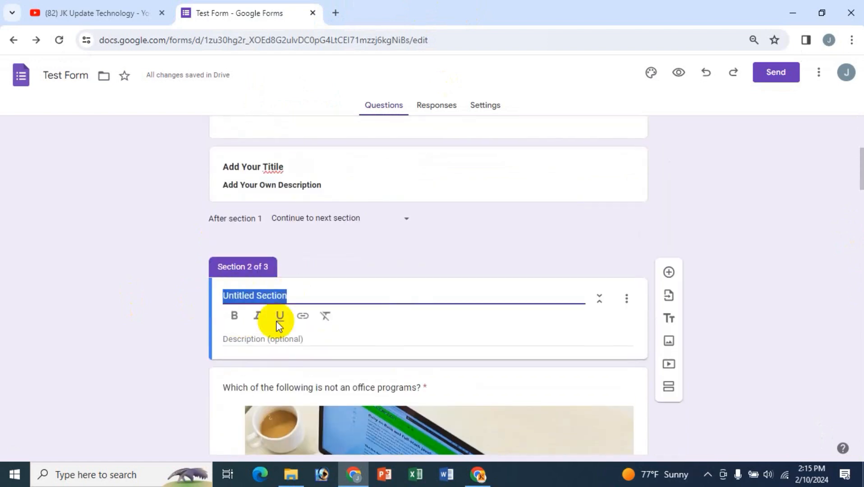
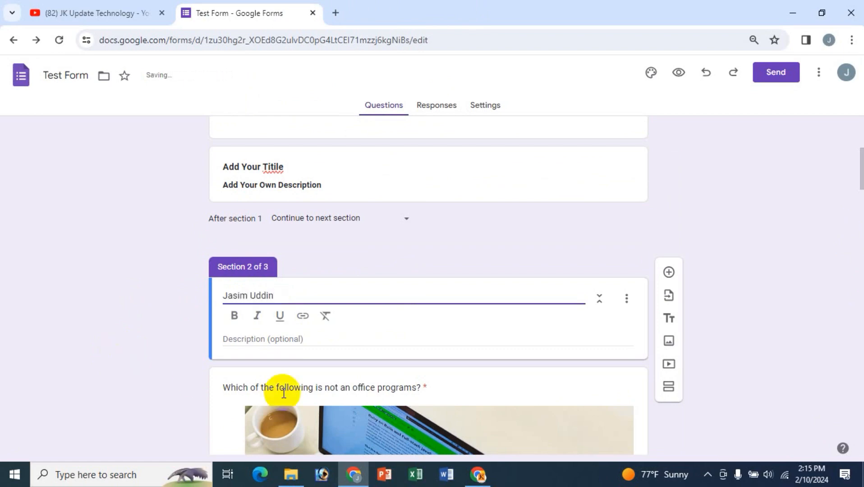
# - Give Section 2 the placeholder description 'dfsdds'
pyautogui.click(274, 343)
pyautogui.write('dfsdds')
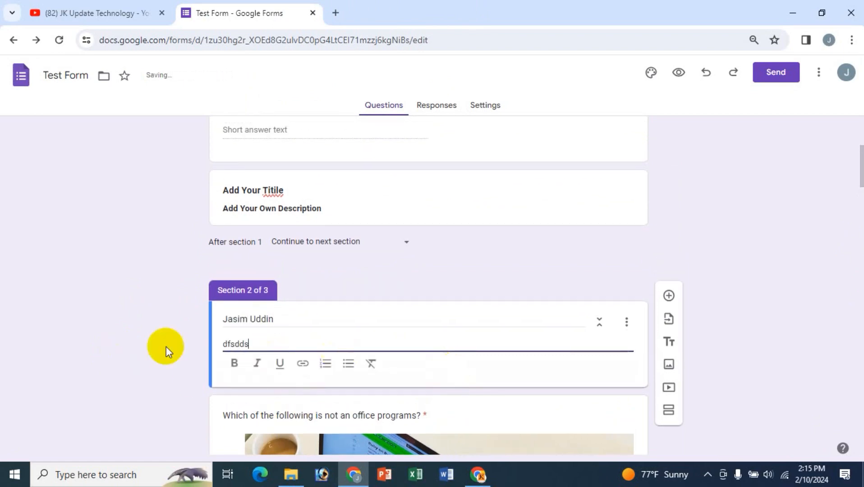
pyautogui.click(89, 325)
pyautogui.scroll(-5, 306, 339)
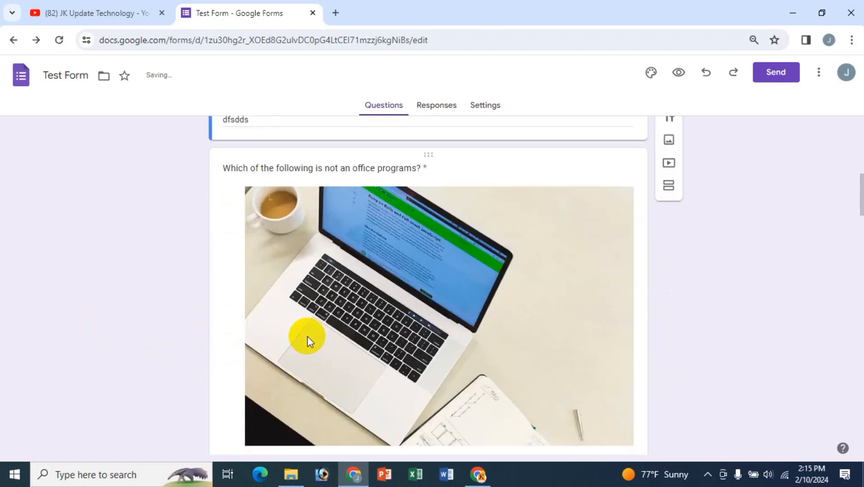
pyautogui.scroll(-20, 308, 338)
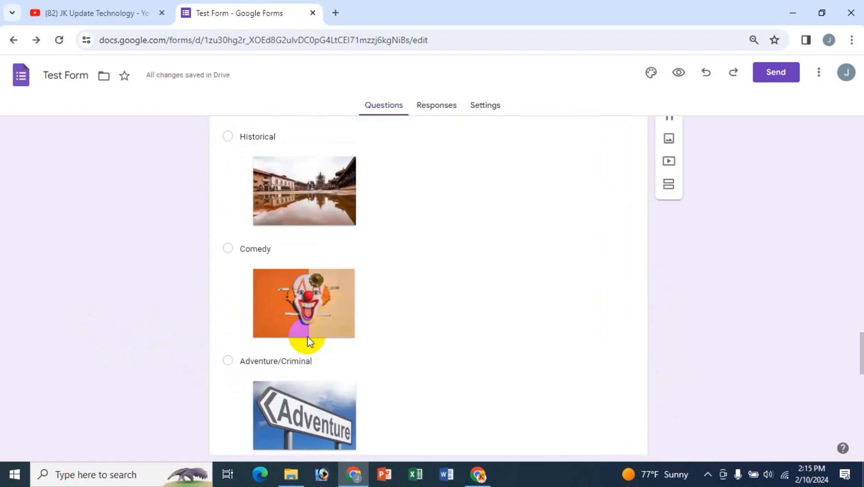
pyautogui.scroll(-7, 307, 336)
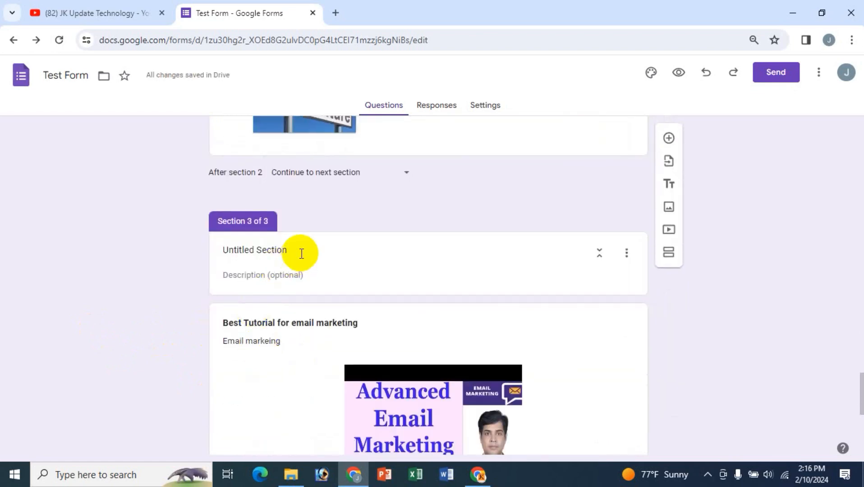
# - Title Section 3 'Bangladesh' with description 'dsfsdfsfs' and close its formatting toolbar
pyautogui.click(302, 253)
pyautogui.write('Bangladesh')
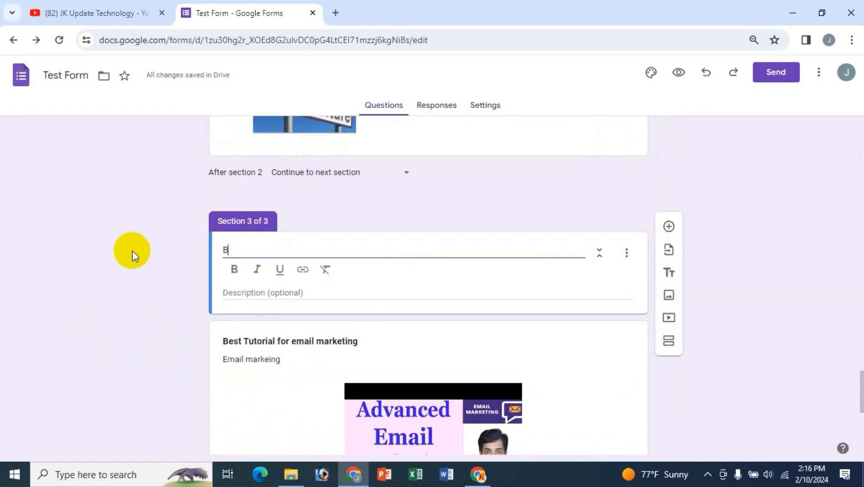
pyautogui.click(270, 300)
pyautogui.write('dsfsdfsfs')
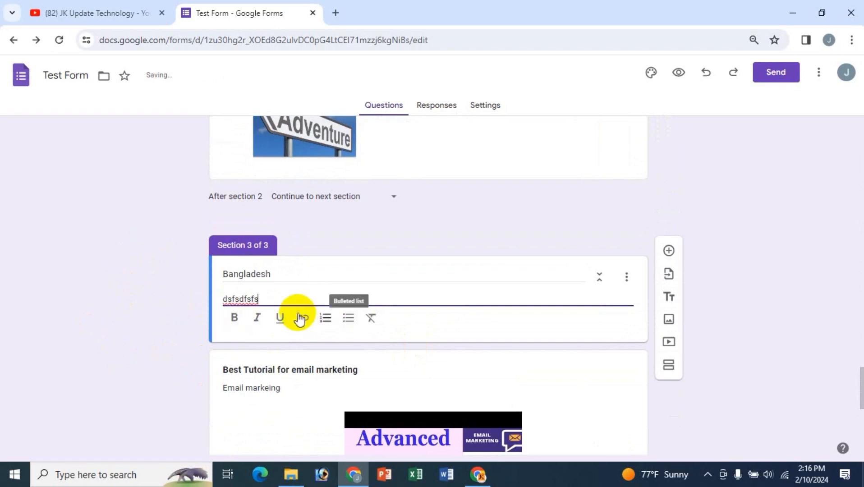
pyautogui.click(246, 274)
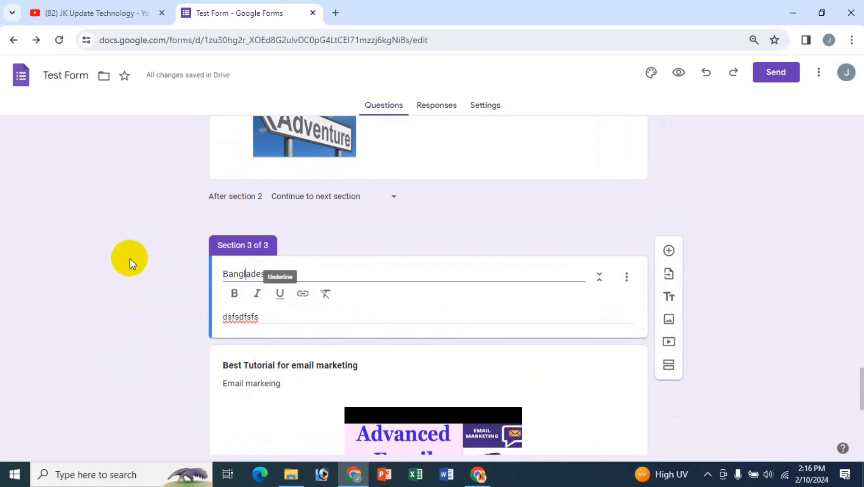
pyautogui.click(130, 261)
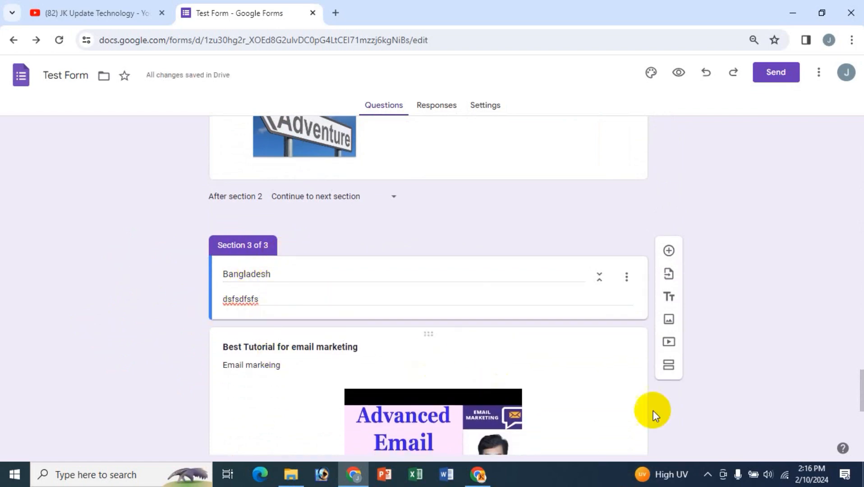
pyautogui.scroll(-5, 673, 415)
pyautogui.scroll(15, 672, 415)
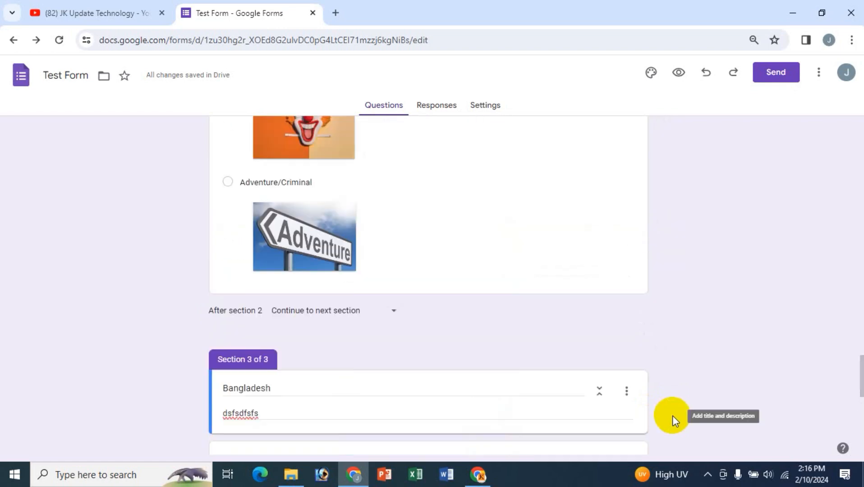
pyautogui.scroll(15, 672, 416)
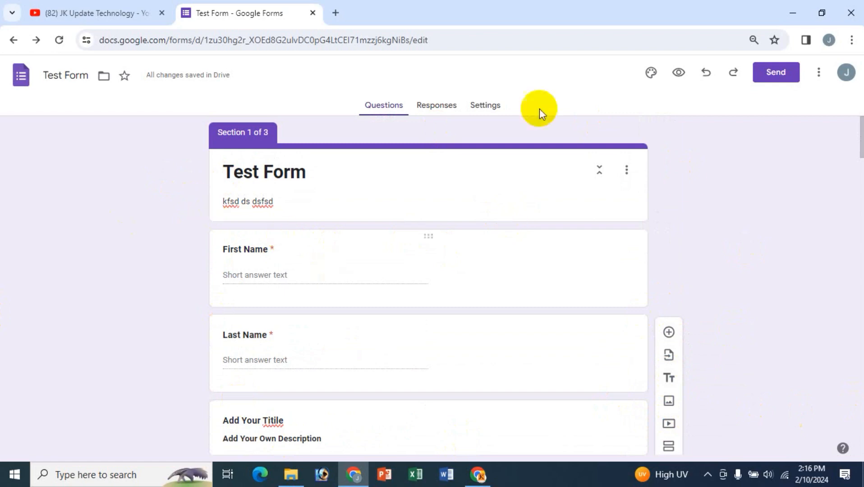
# - Generate a shortened forms.gle share link for Test Form, then open a new browser tab
pyautogui.click(776, 74)
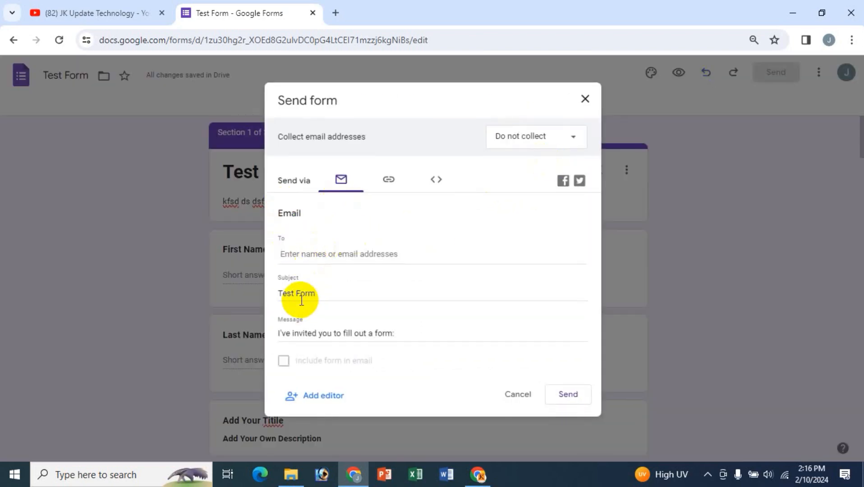
pyautogui.click(311, 253)
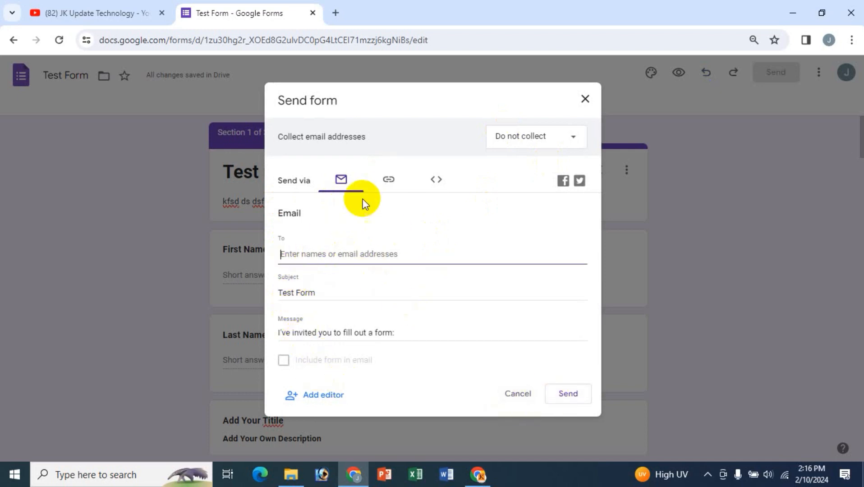
pyautogui.click(388, 181)
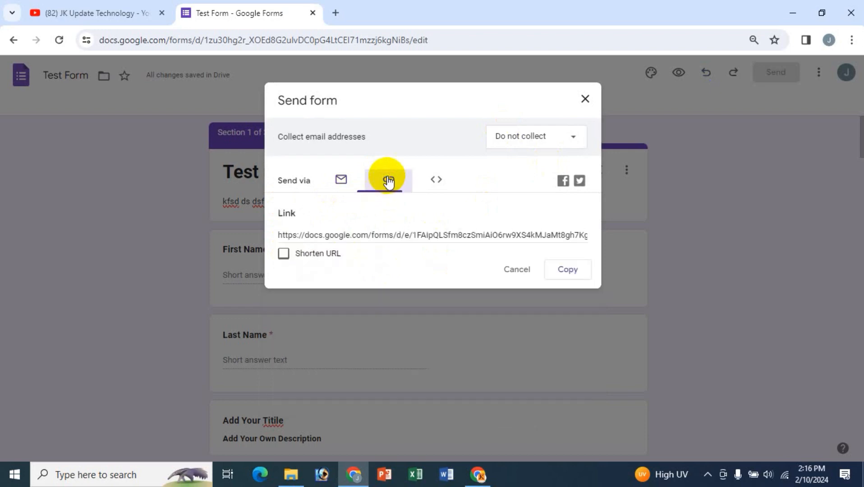
pyautogui.click(308, 249)
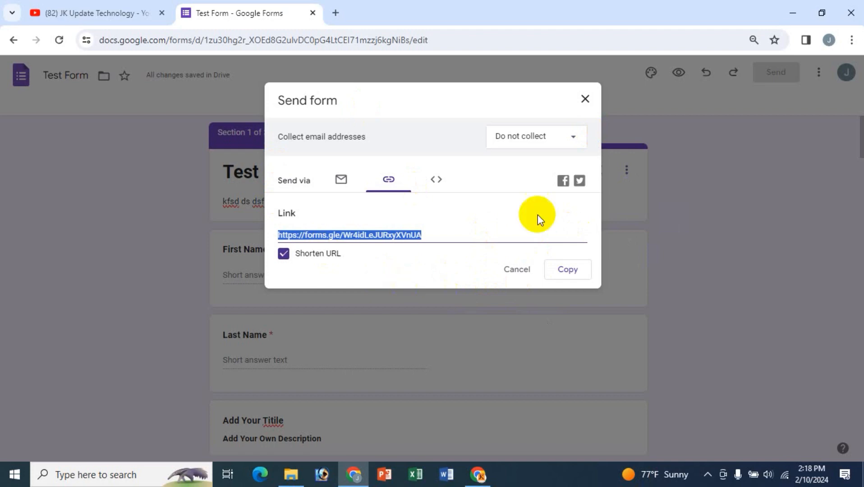
pyautogui.click(337, 14)
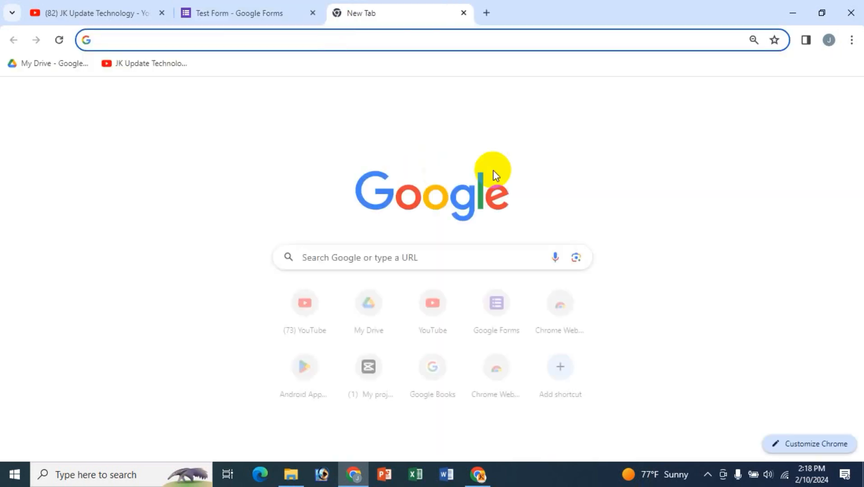
# - Paste the shortened link into the new tab and load the live form's first section
pyautogui.write('https://forms.gle/Wr4idLeJURxyXVnUA')
pyautogui.press('Return')
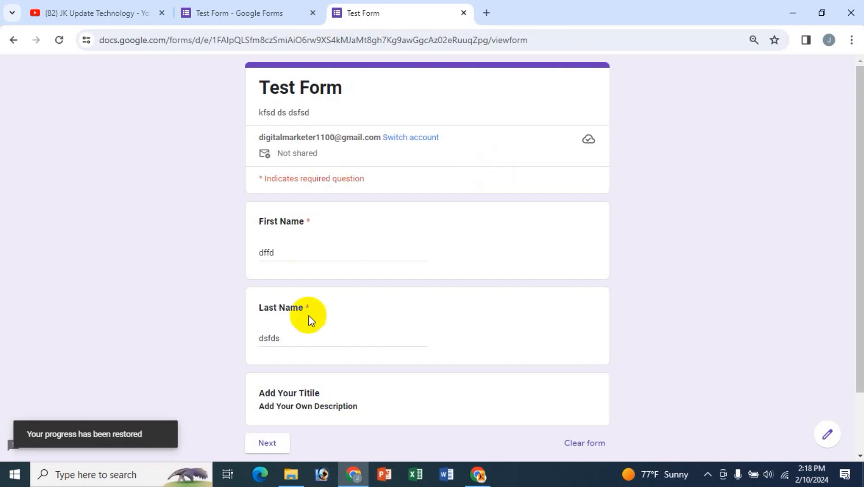
pyautogui.scroll(-3, 315, 366)
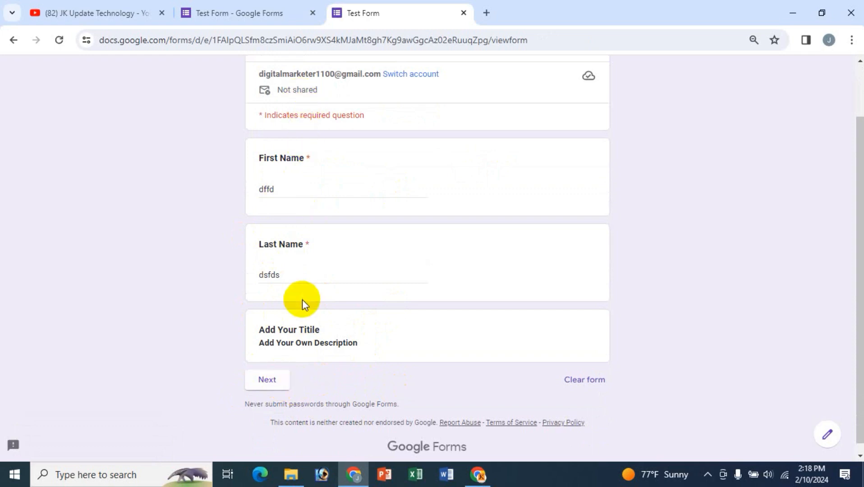
pyautogui.scroll(2, 303, 300)
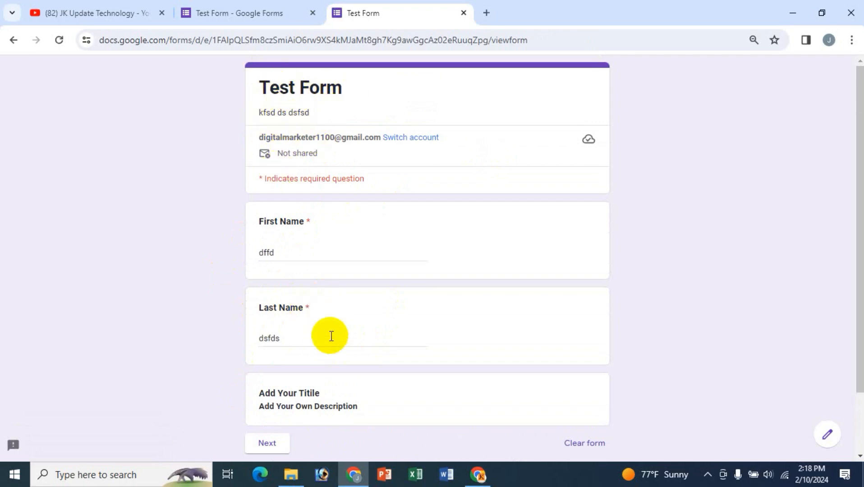
pyautogui.scroll(-2, 331, 336)
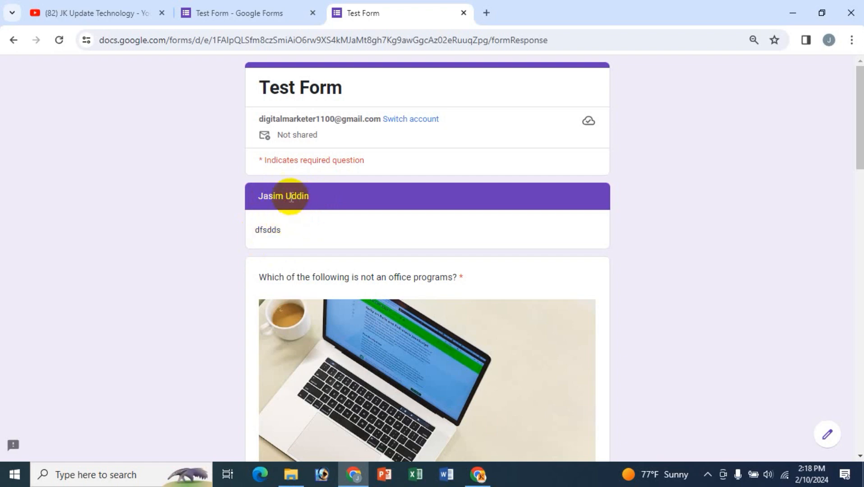
# - Scroll through the remaining live form sections, go back one section, and return to the editor
pyautogui.scroll(-10, 348, 308)
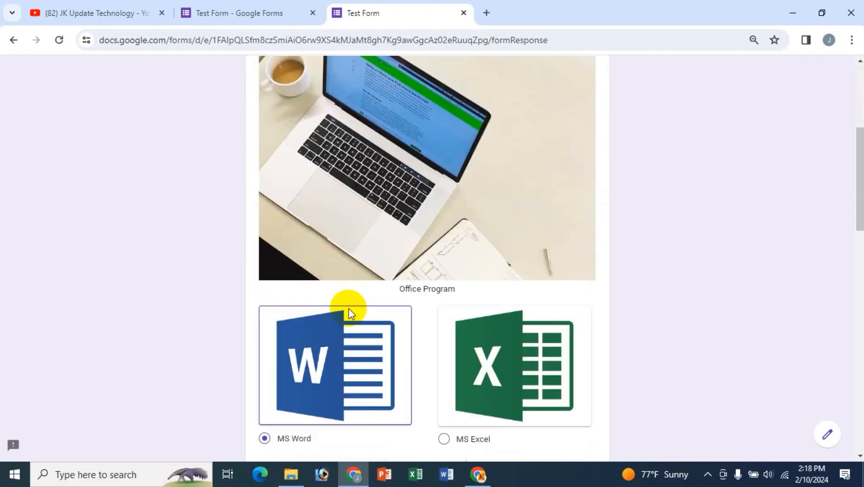
pyautogui.scroll(-12, 372, 308)
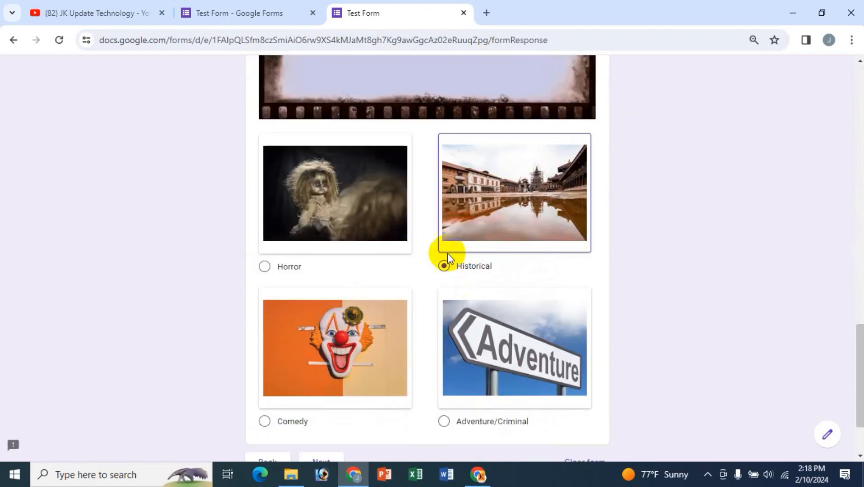
pyautogui.scroll(-2, 377, 393)
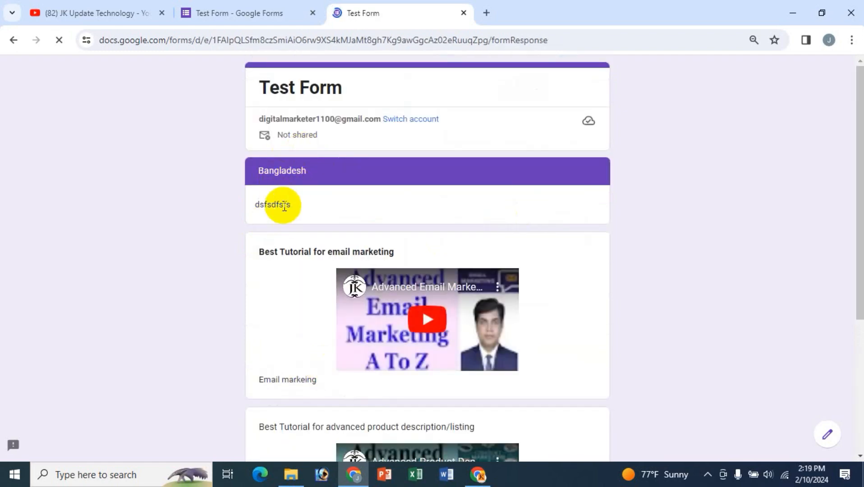
pyautogui.scroll(-2, 221, 334)
pyautogui.scroll(-3, 221, 334)
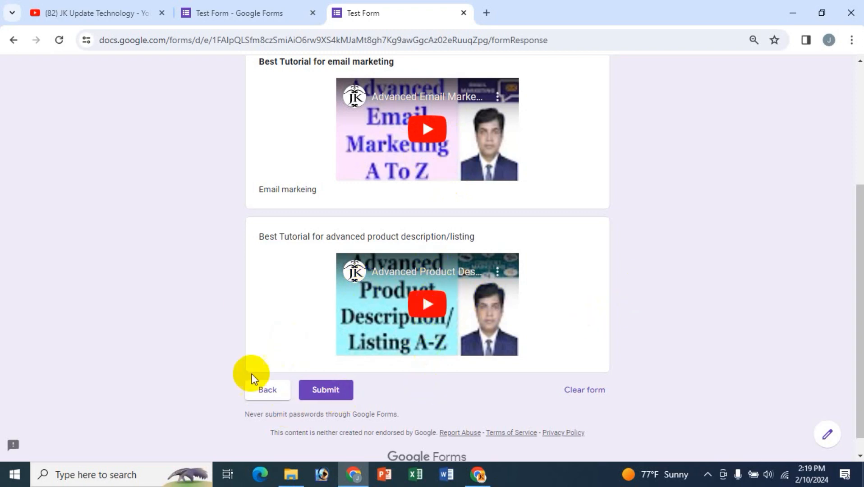
pyautogui.click(271, 392)
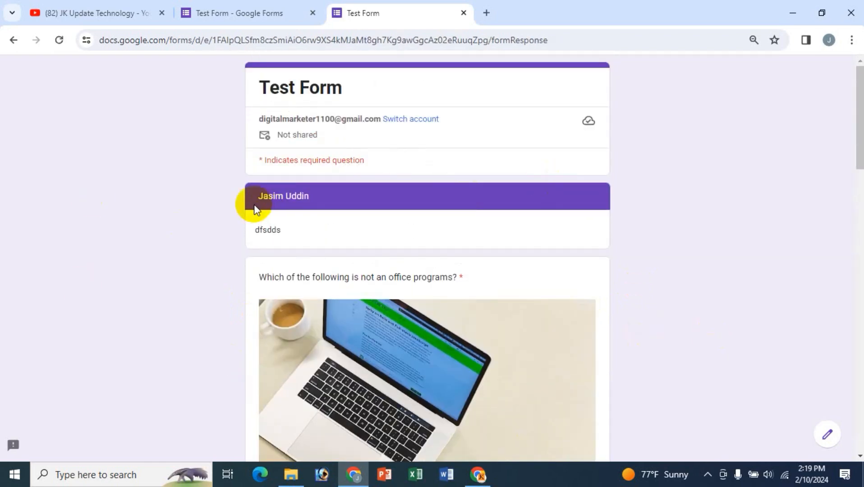
pyautogui.click(238, 17)
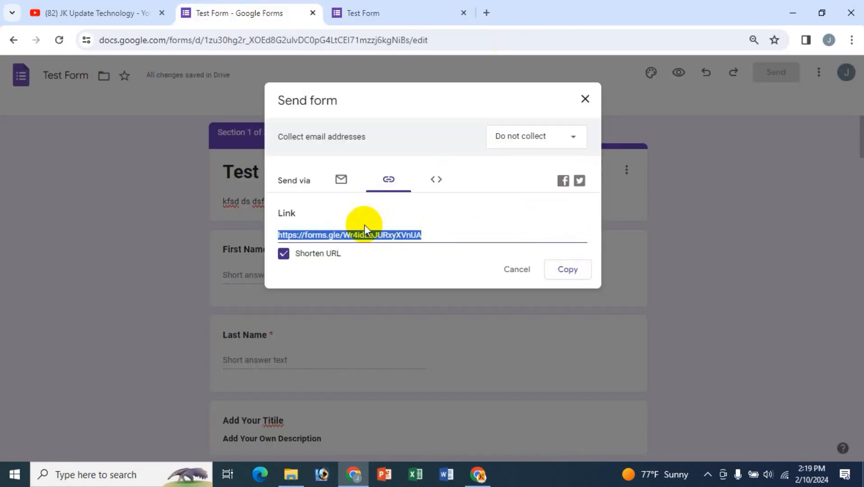
# - View the 640 × 2361 px embed HTML code, then cancel the Send form dialog
pyautogui.click(437, 183)
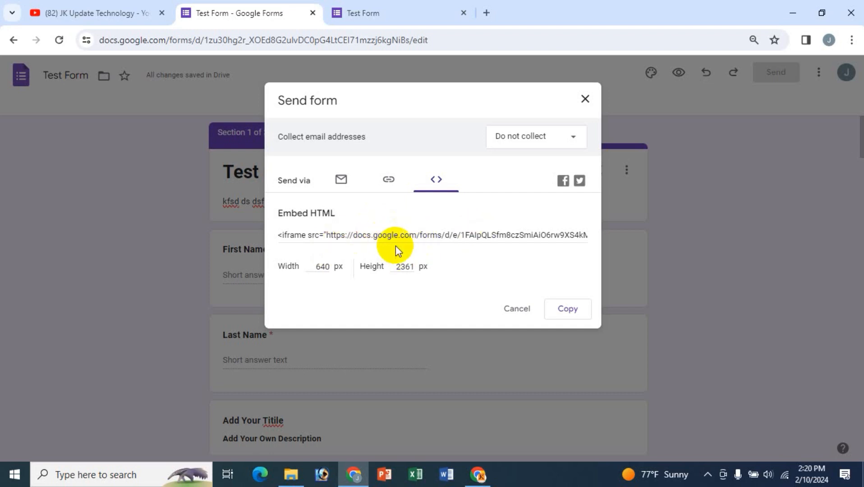
pyautogui.click(515, 312)
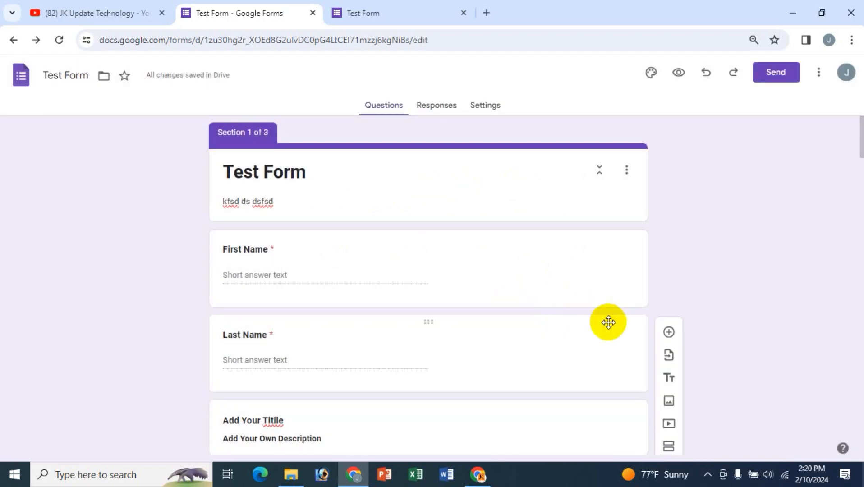
# - Scroll down through the finished three-section form in the editor
pyautogui.scroll(-15, 608, 322)
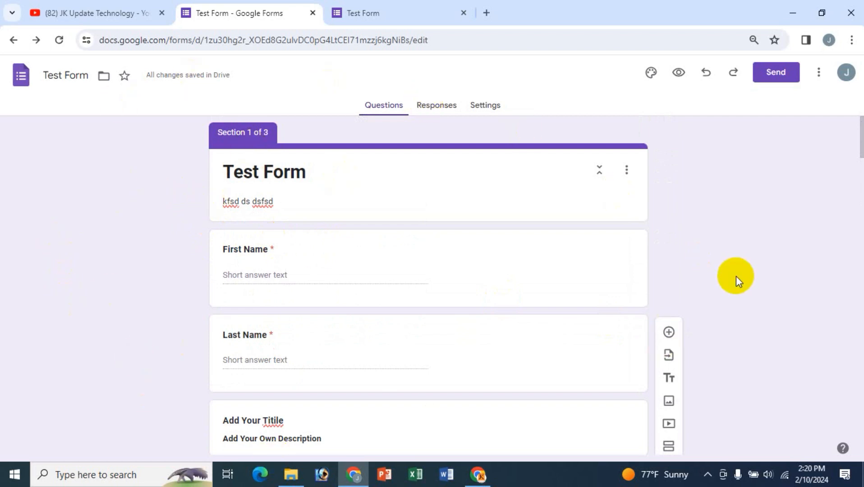
pyautogui.scroll(-3, 735, 277)
pyautogui.scroll(-2, 704, 357)
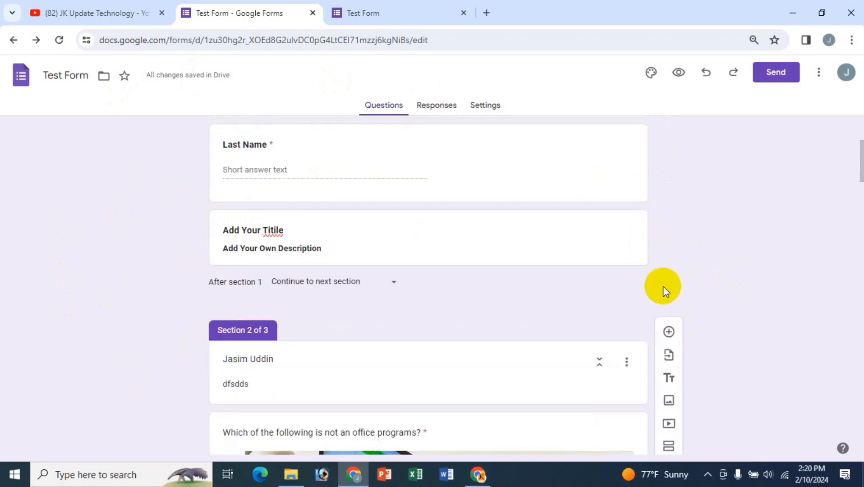
pyautogui.scroll(-1, 717, 348)
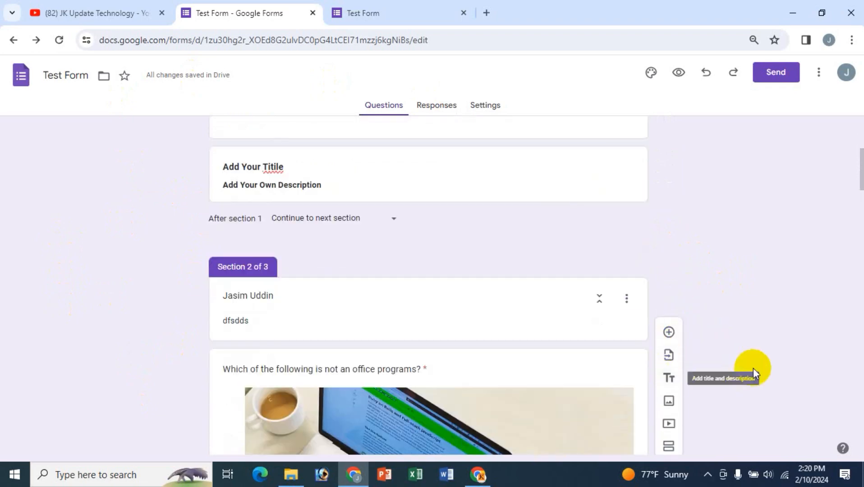
pyautogui.scroll(-3, 748, 372)
pyautogui.scroll(-1, 713, 393)
pyautogui.scroll(-1, 714, 403)
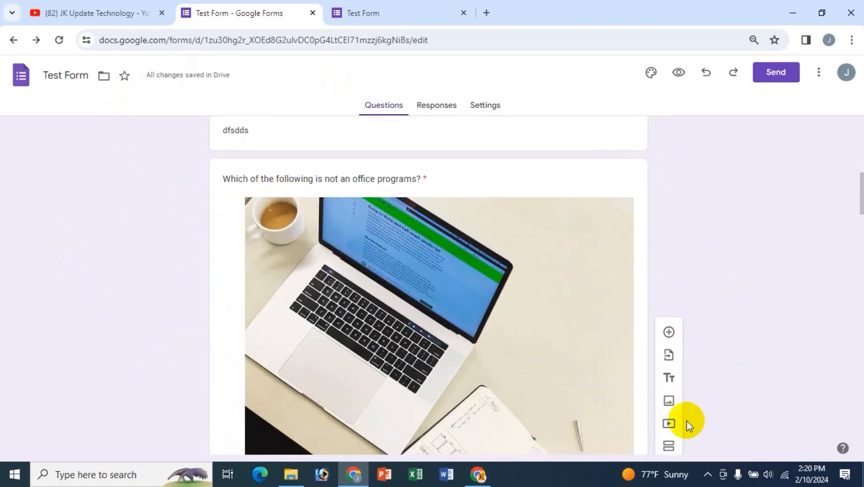
# - Return to the top of the form and switch to the JK Update Technology YouTube Videos page
pyautogui.click(439, 279)
pyautogui.scroll(8, 440, 279)
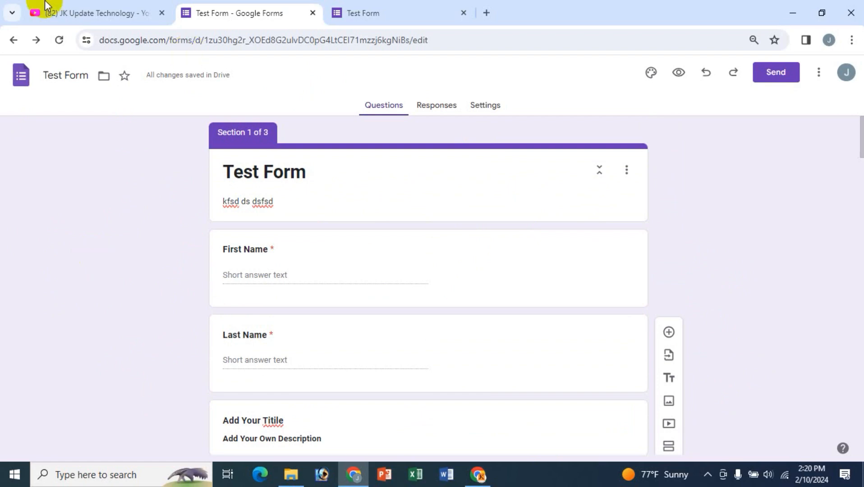
pyautogui.click(58, 13)
pyautogui.scroll(2, 584, 207)
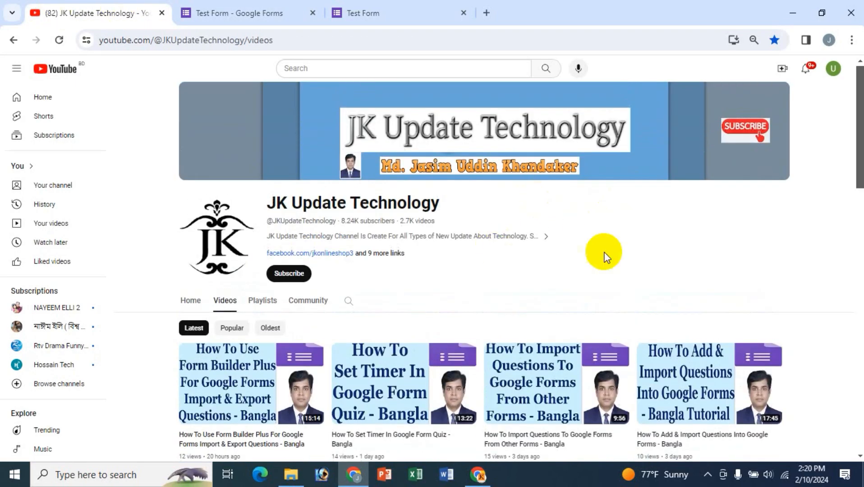